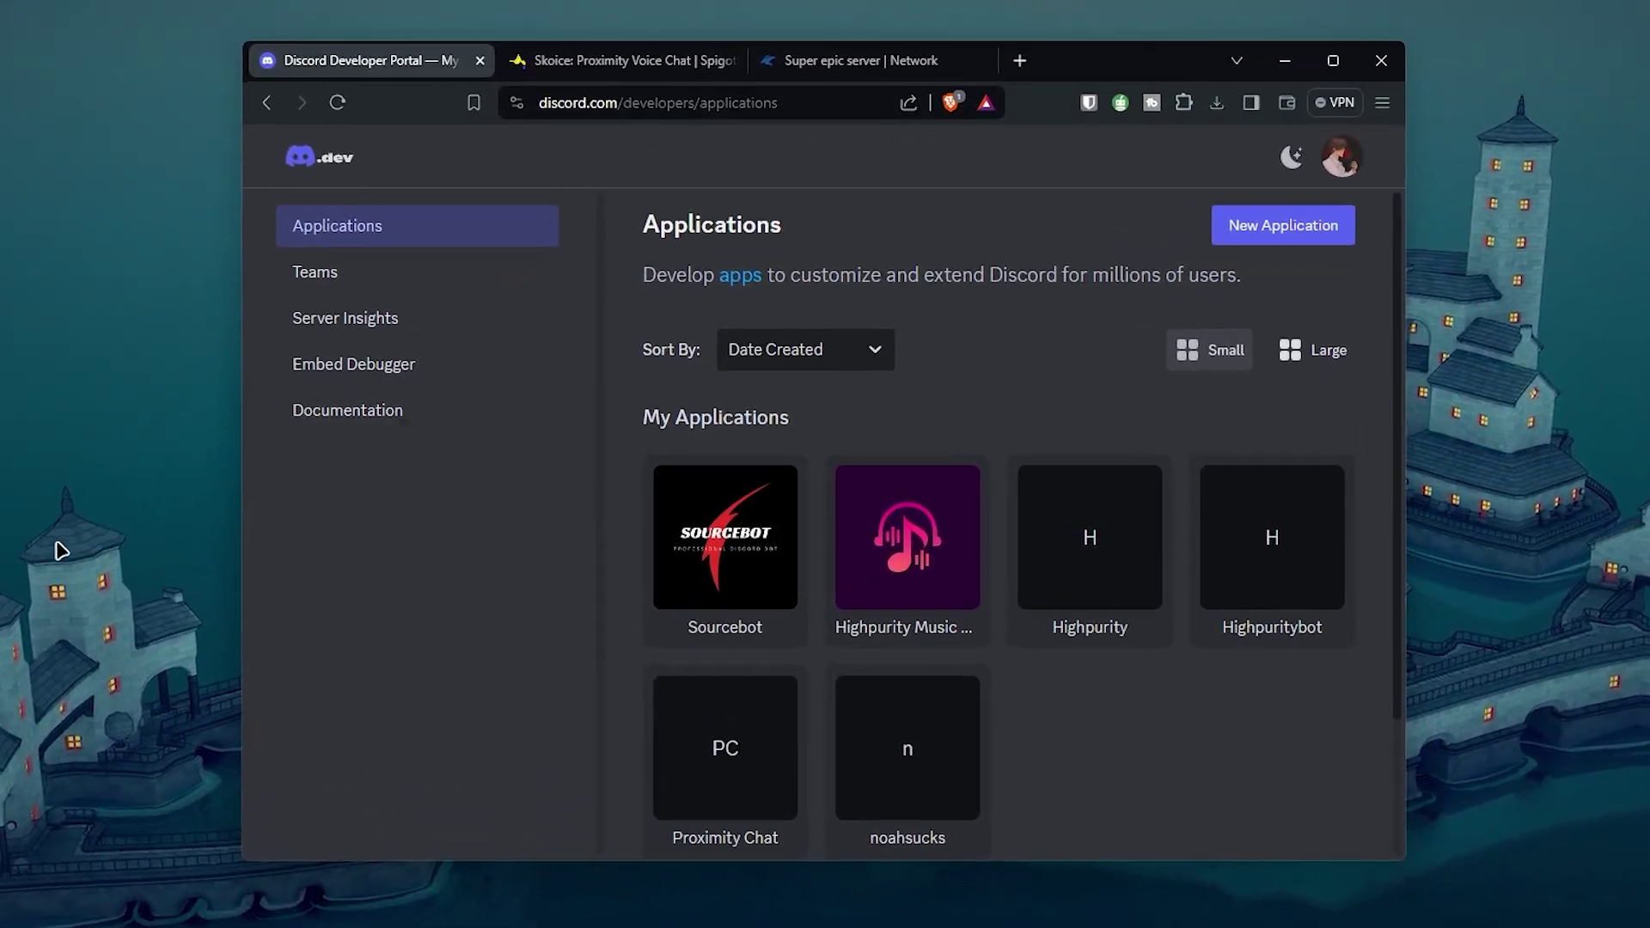
Create a new application named "proximity chat" under the Personal team, agreeing to the developer terms.
click(1281, 223)
click(708, 421)
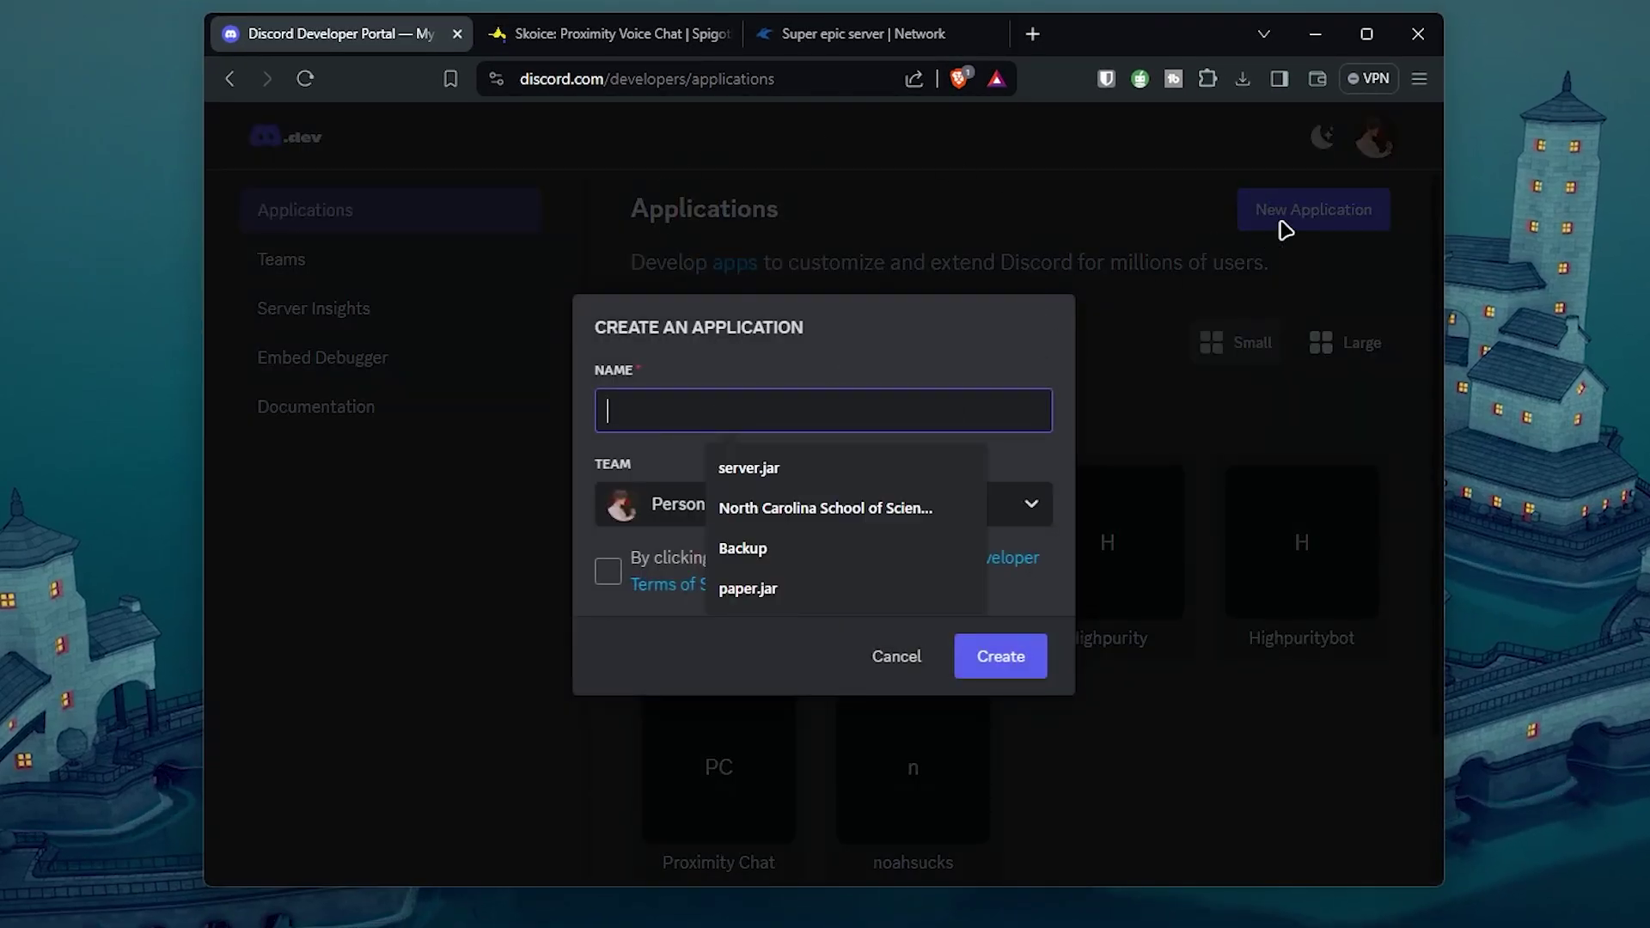
text(proximity chat)
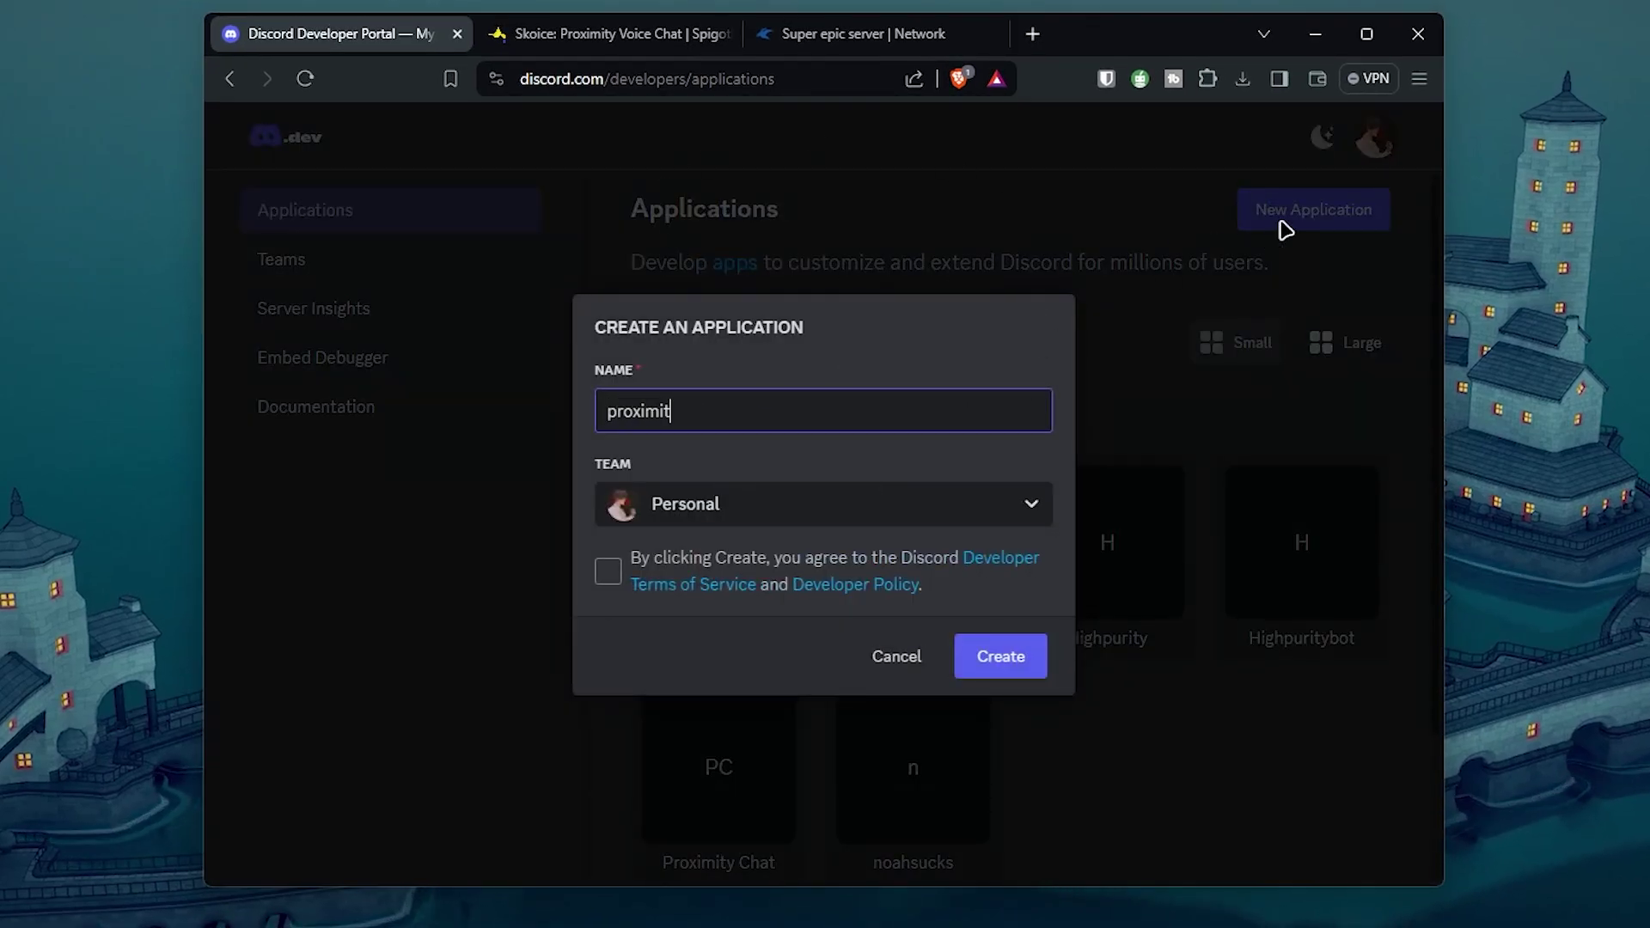
click(607, 571)
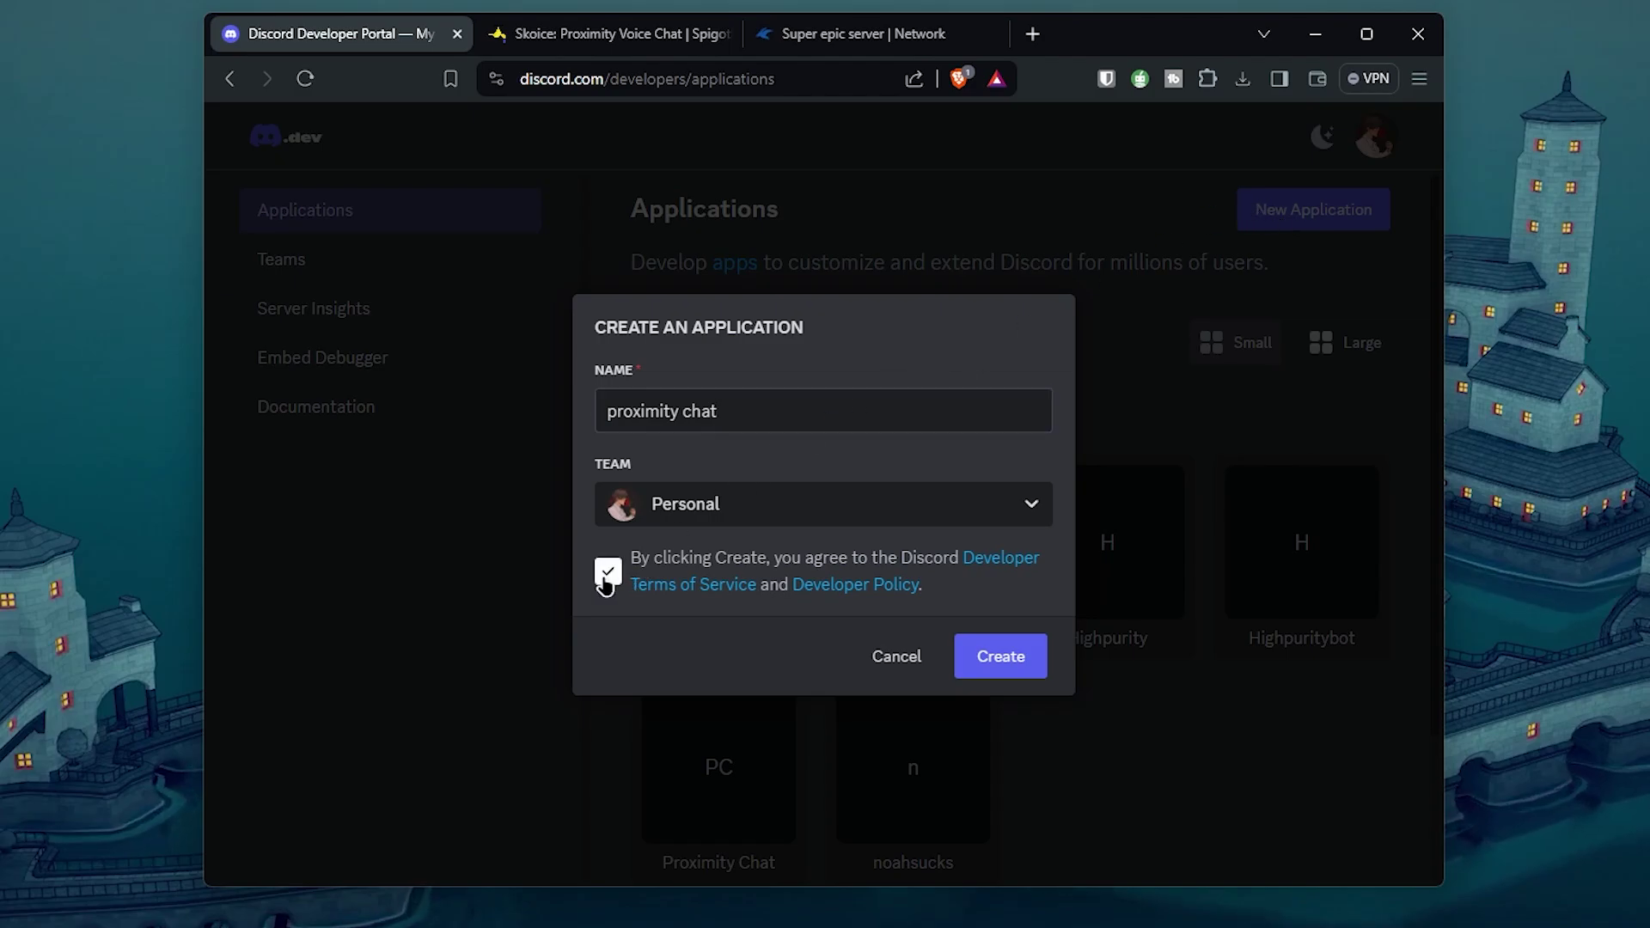
click(1042, 660)
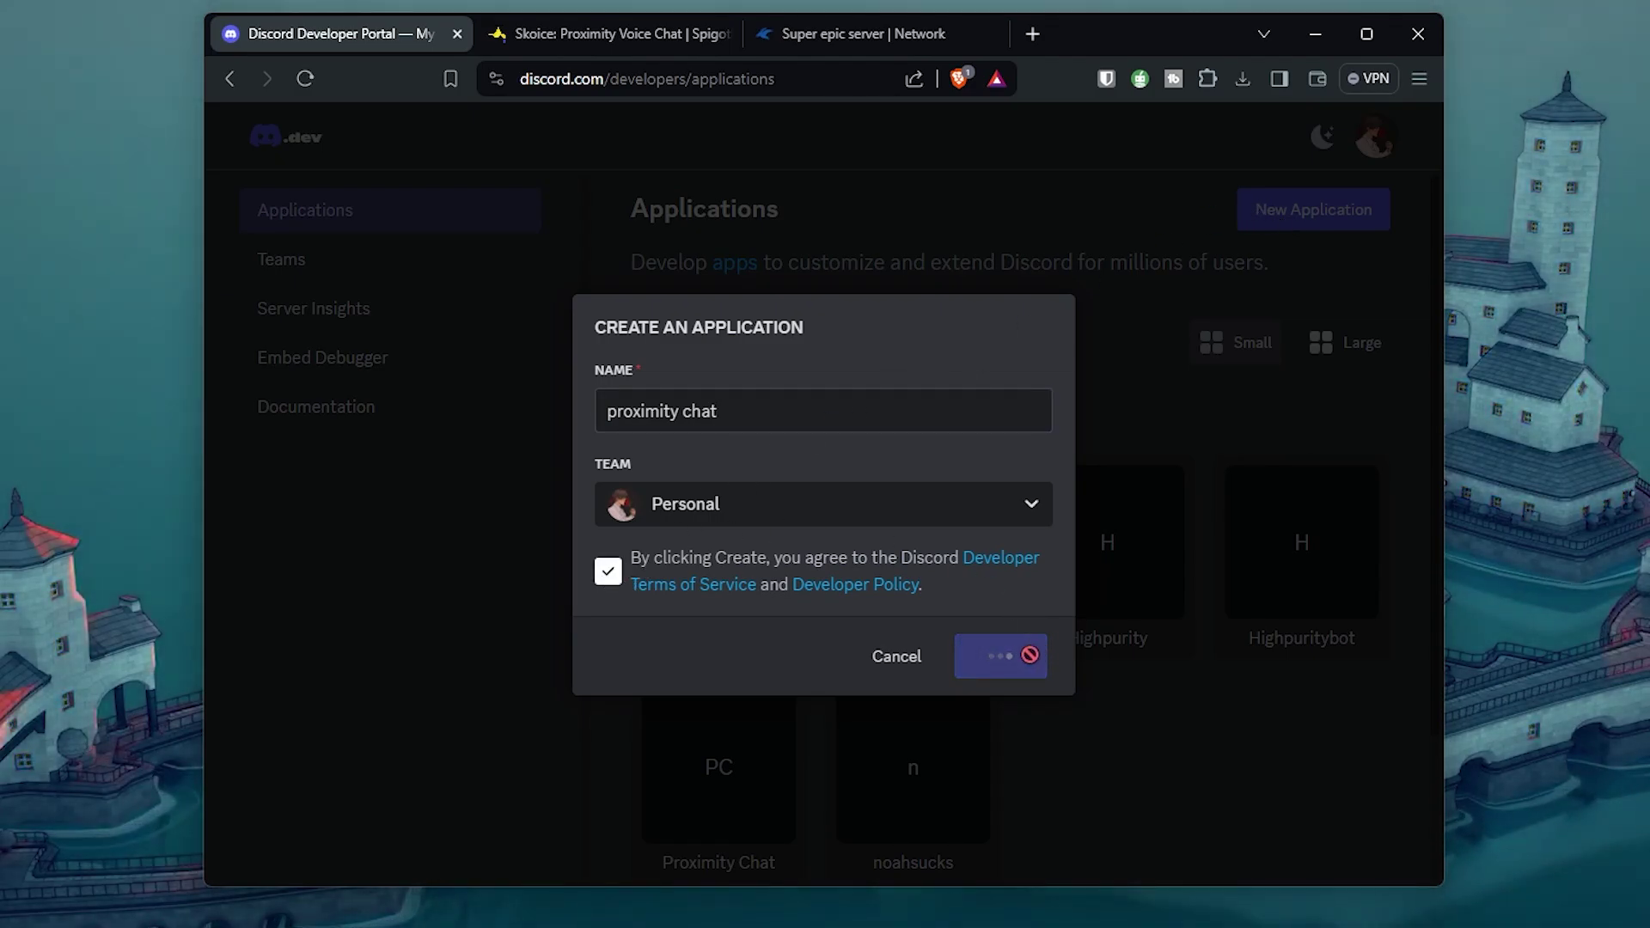
Reveal the bot's token in the application's Bot settings, select the whole token, and reload the page.
scroll(829, 416, down, 2)
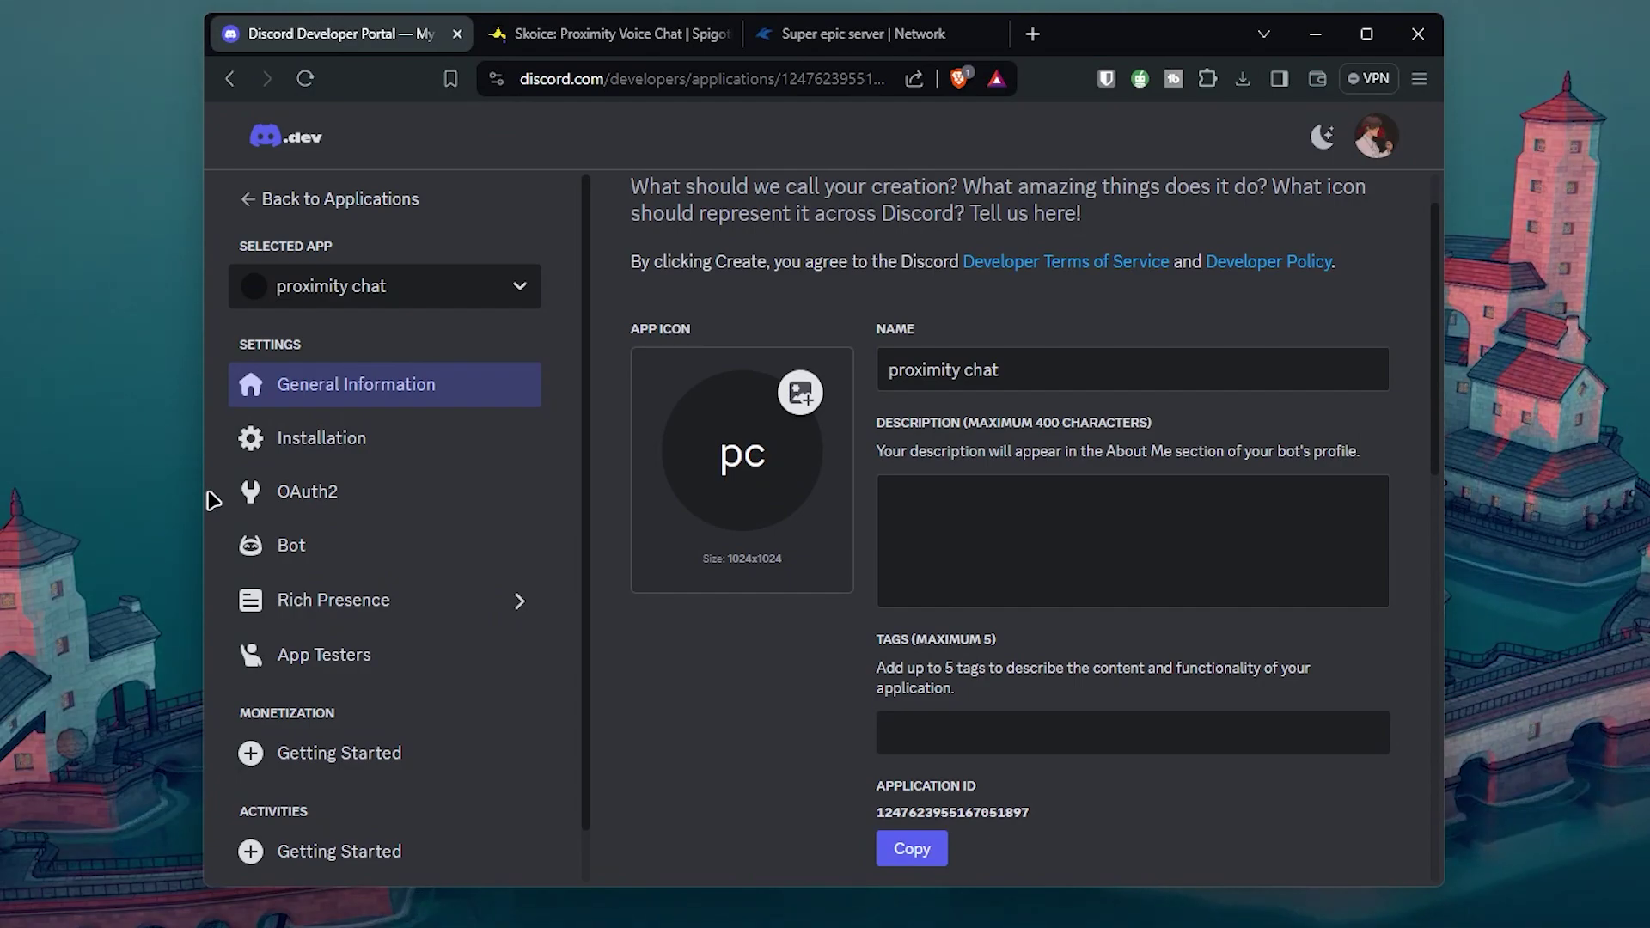
click(296, 560)
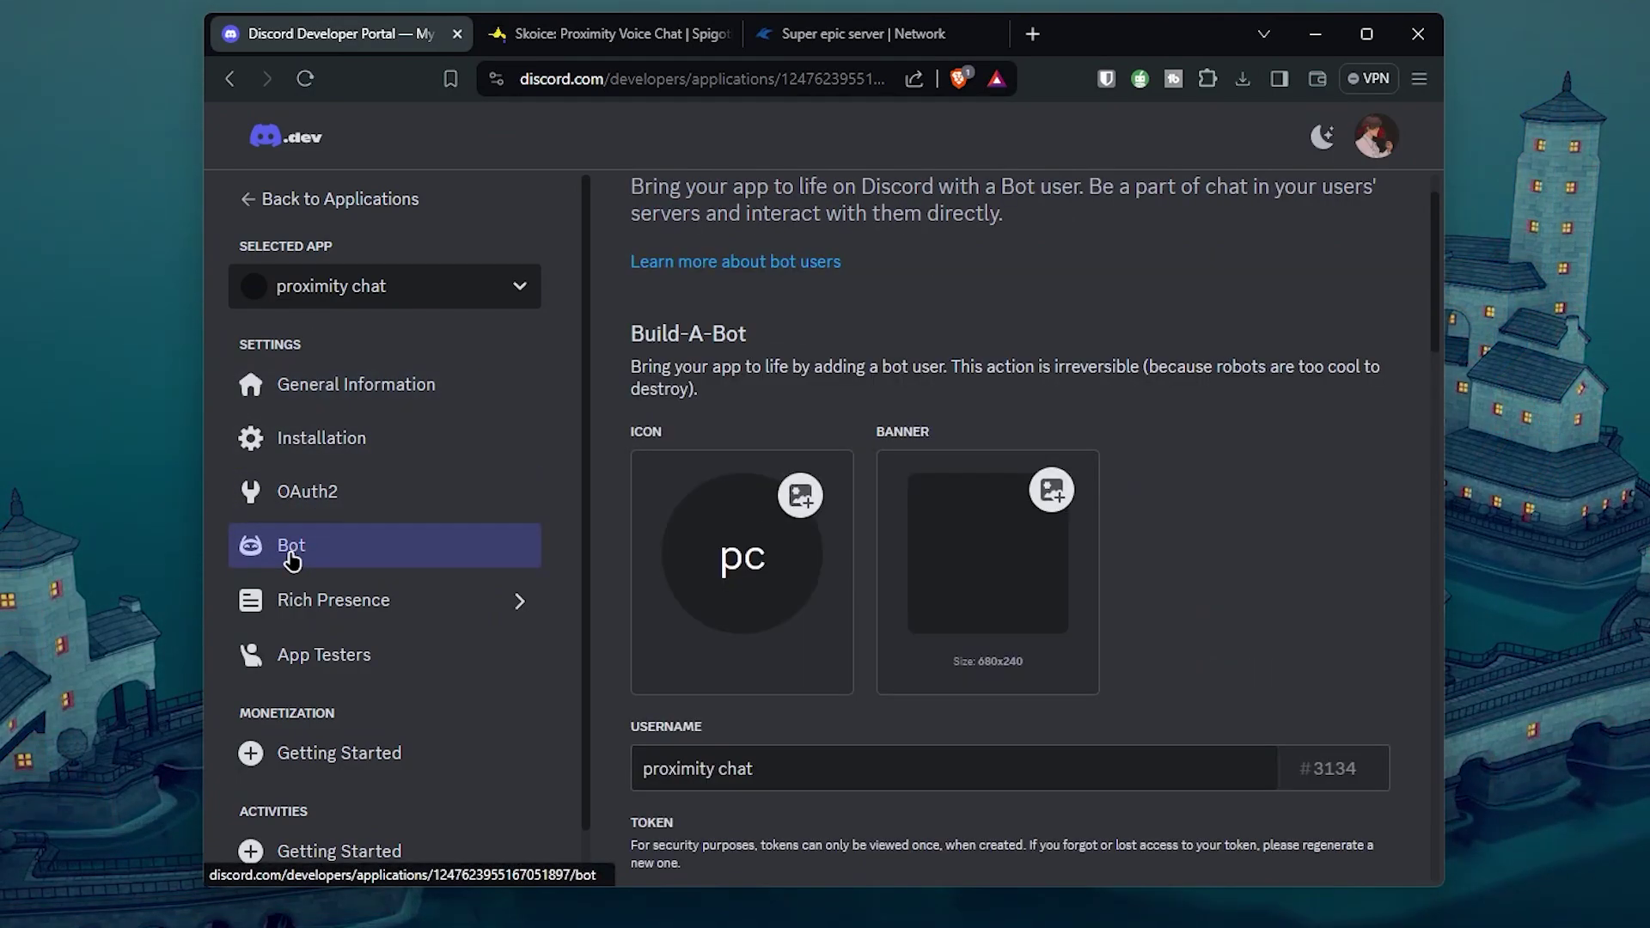
scroll(997, 481, down, 4)
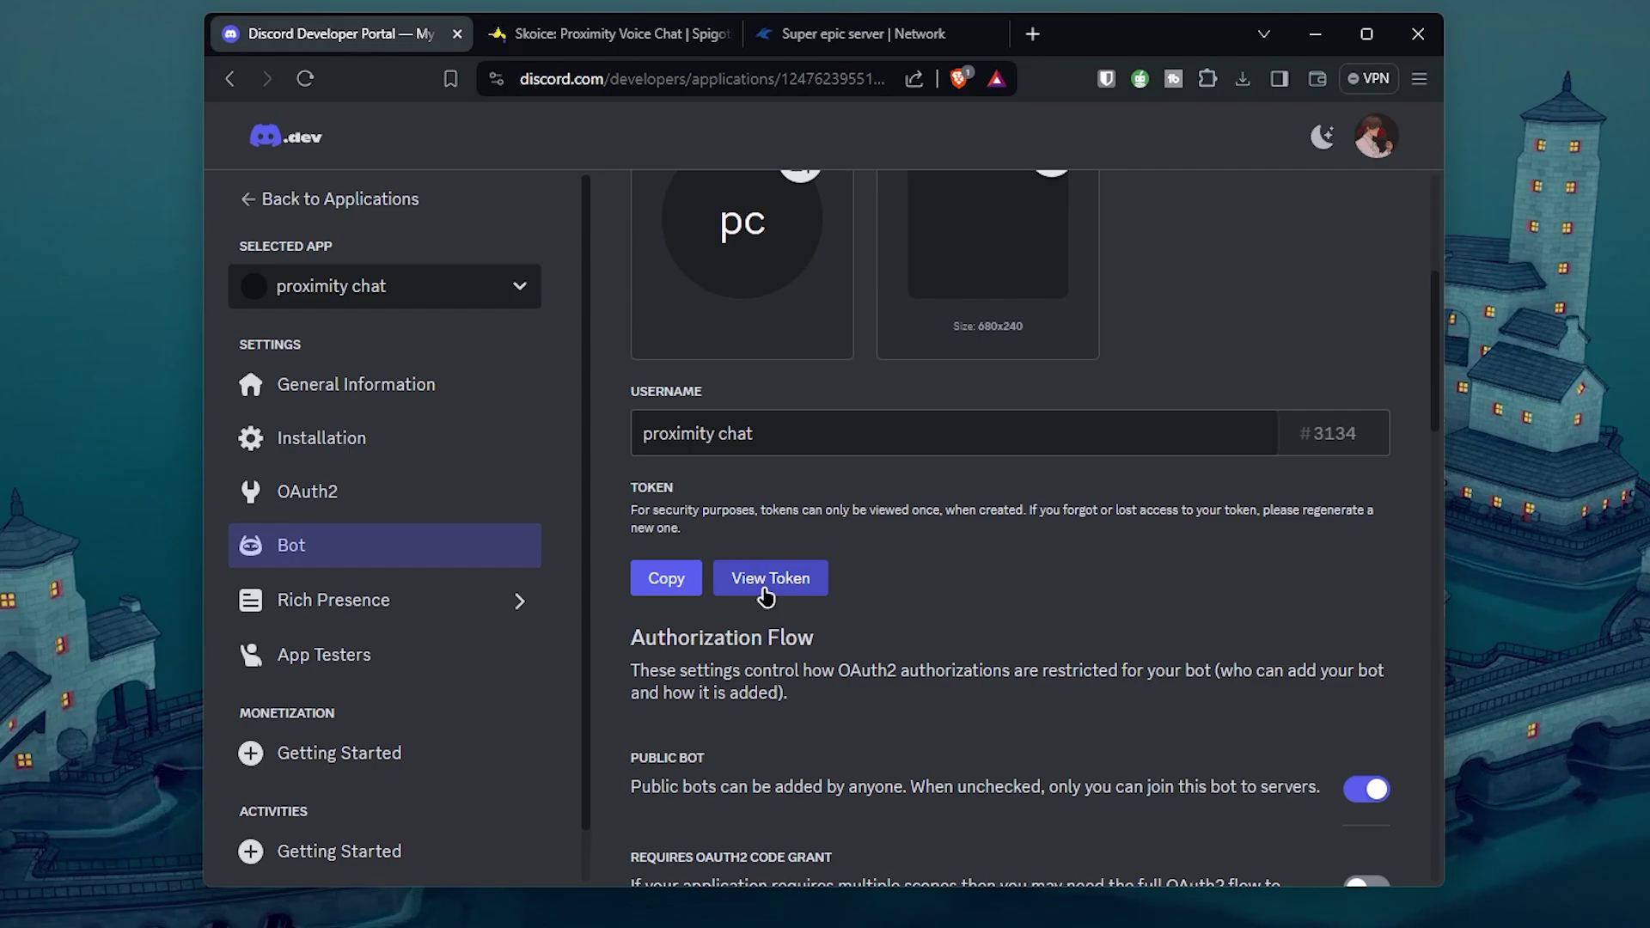
click(766, 593)
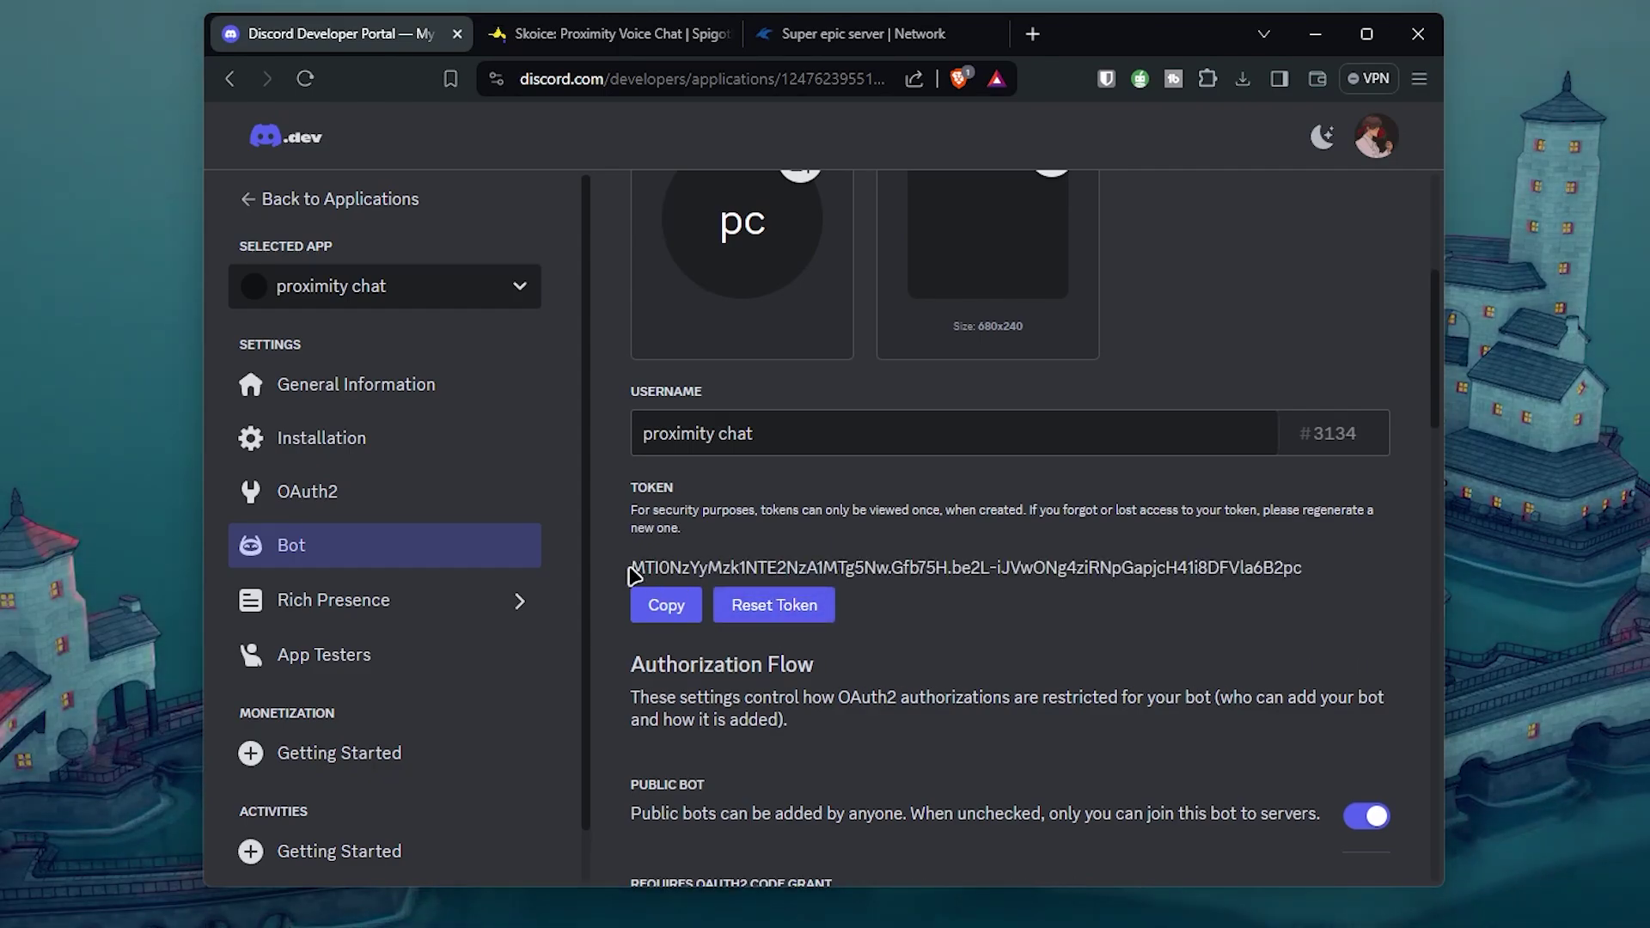
drag(631, 568, 1326, 583)
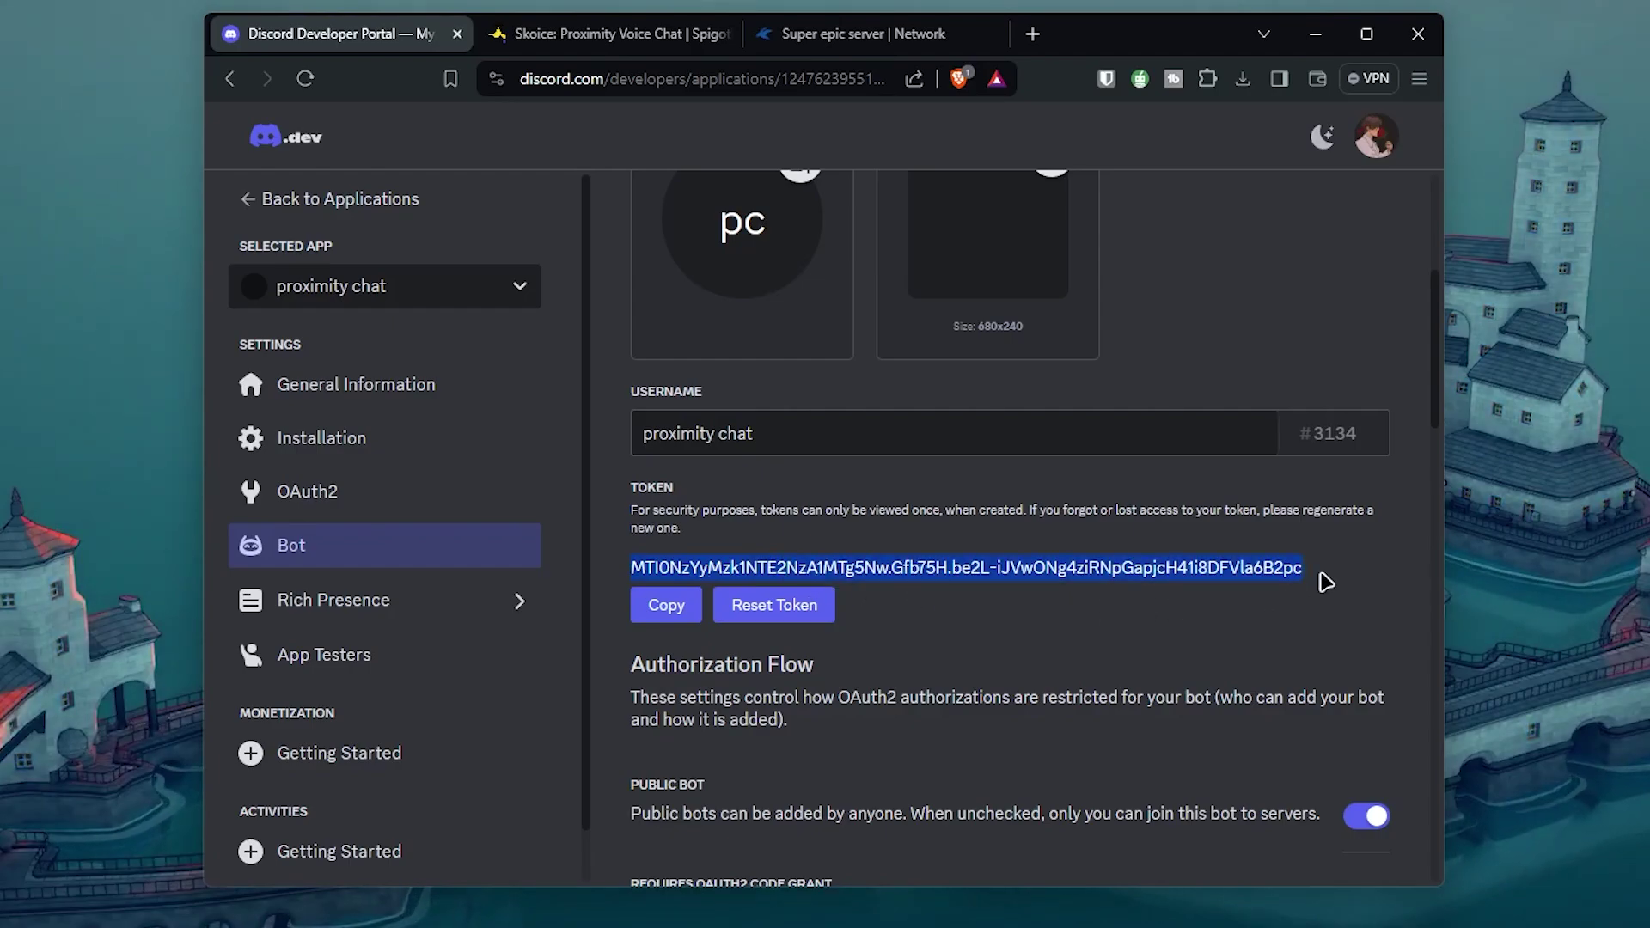
click(1328, 582)
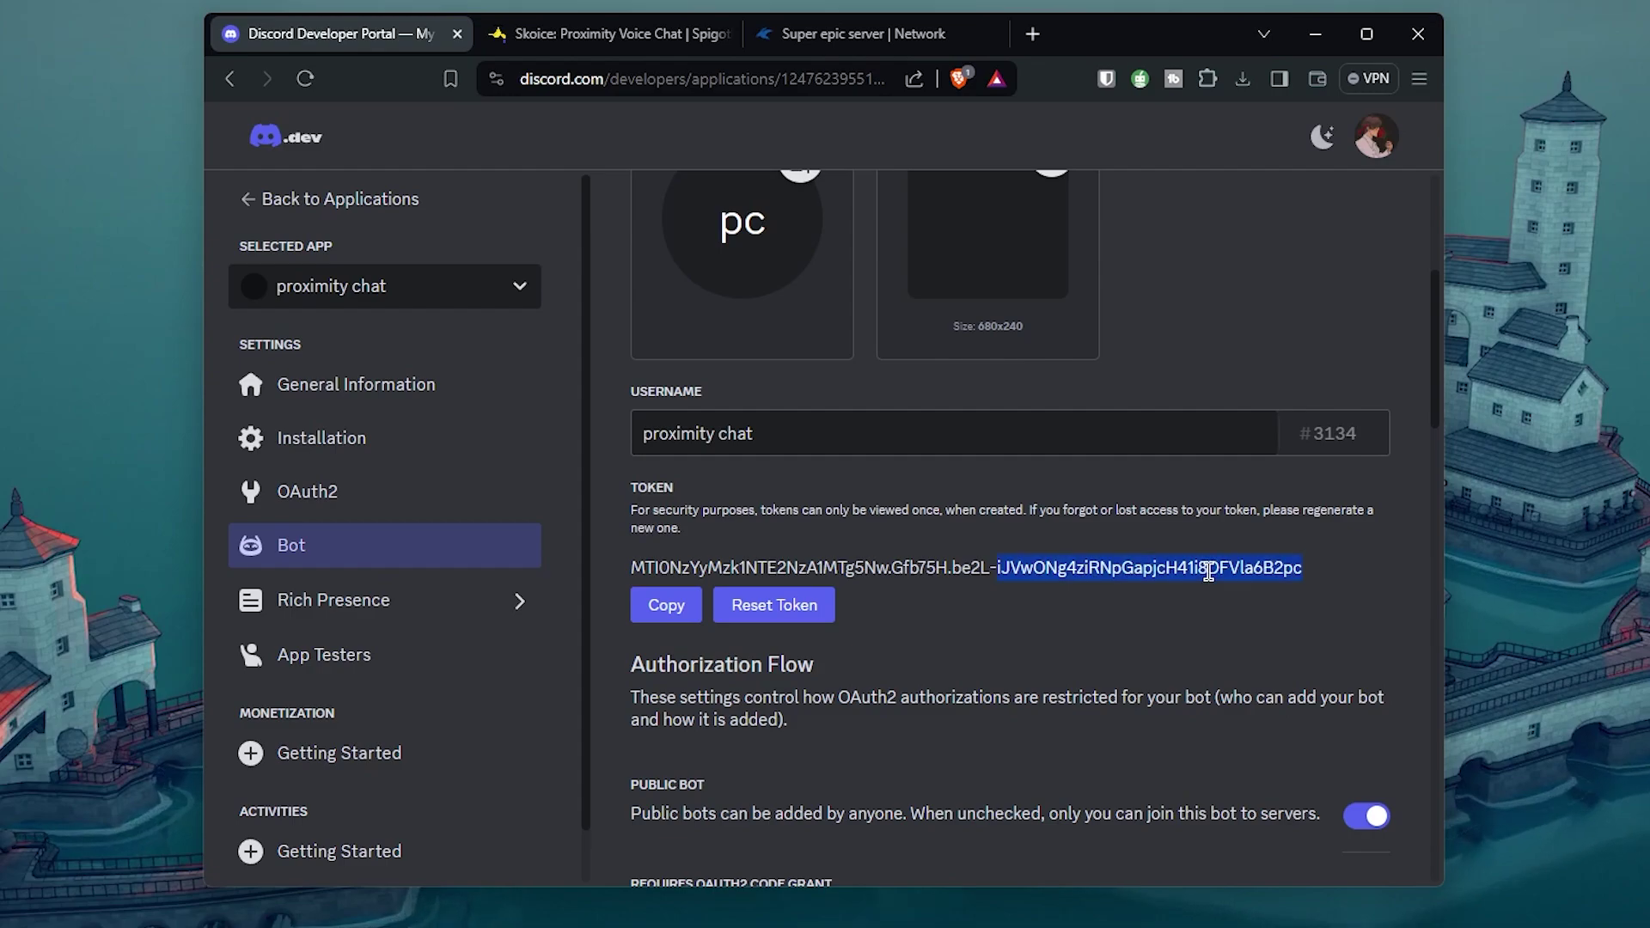
triple_click(1209, 571)
click(1209, 572)
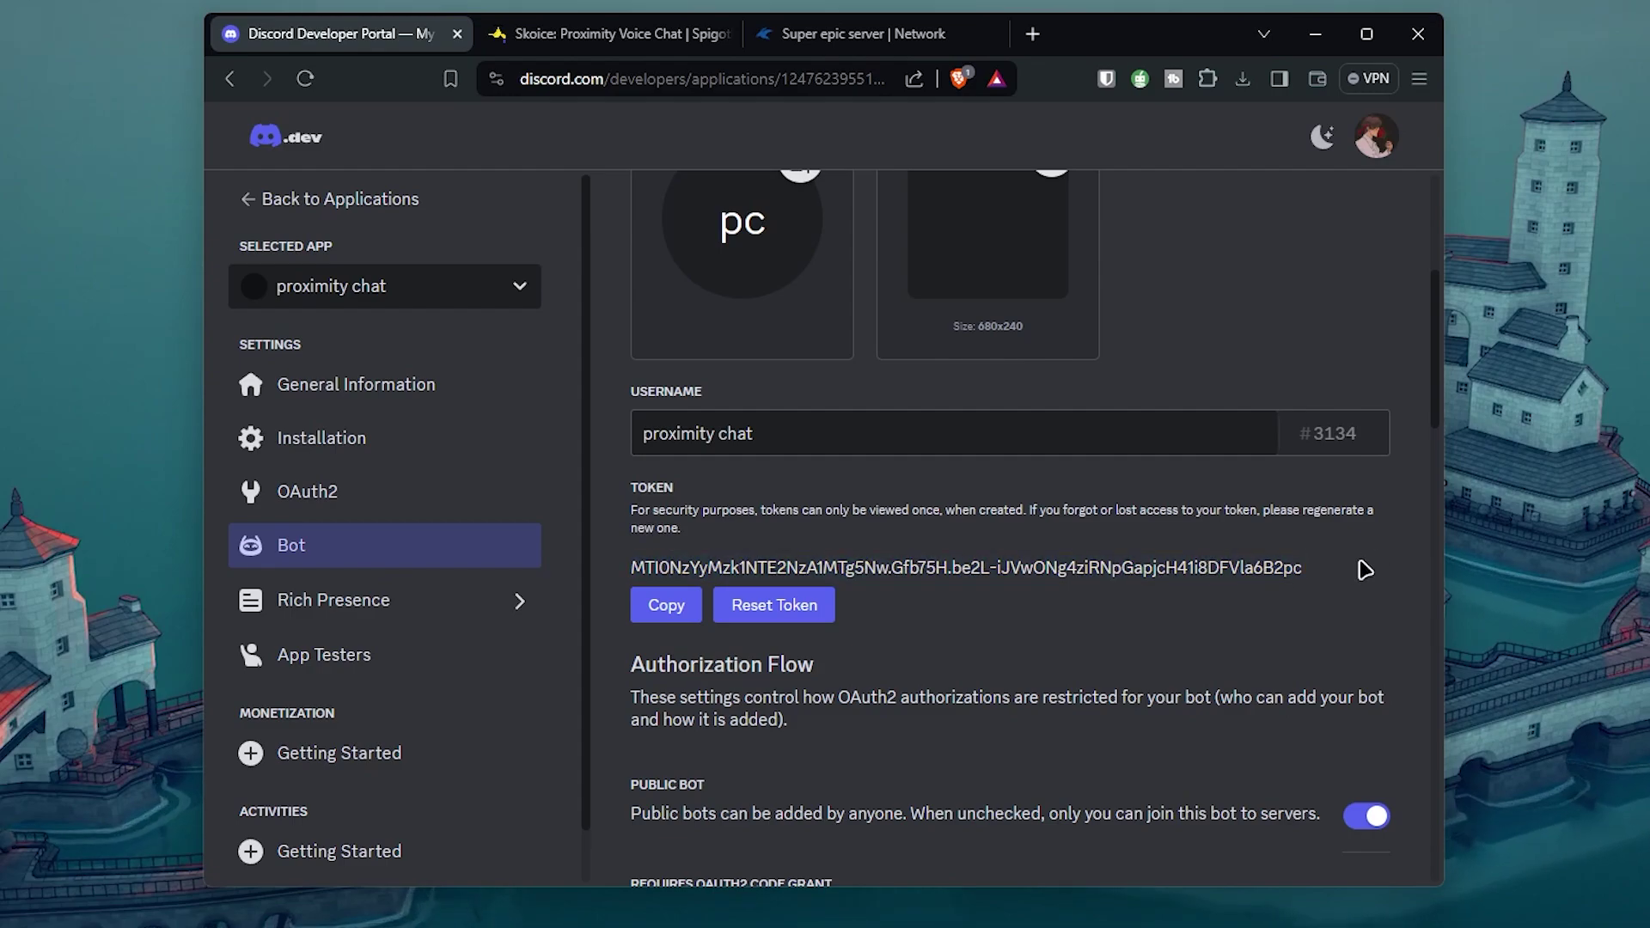
drag(1363, 569, 626, 571)
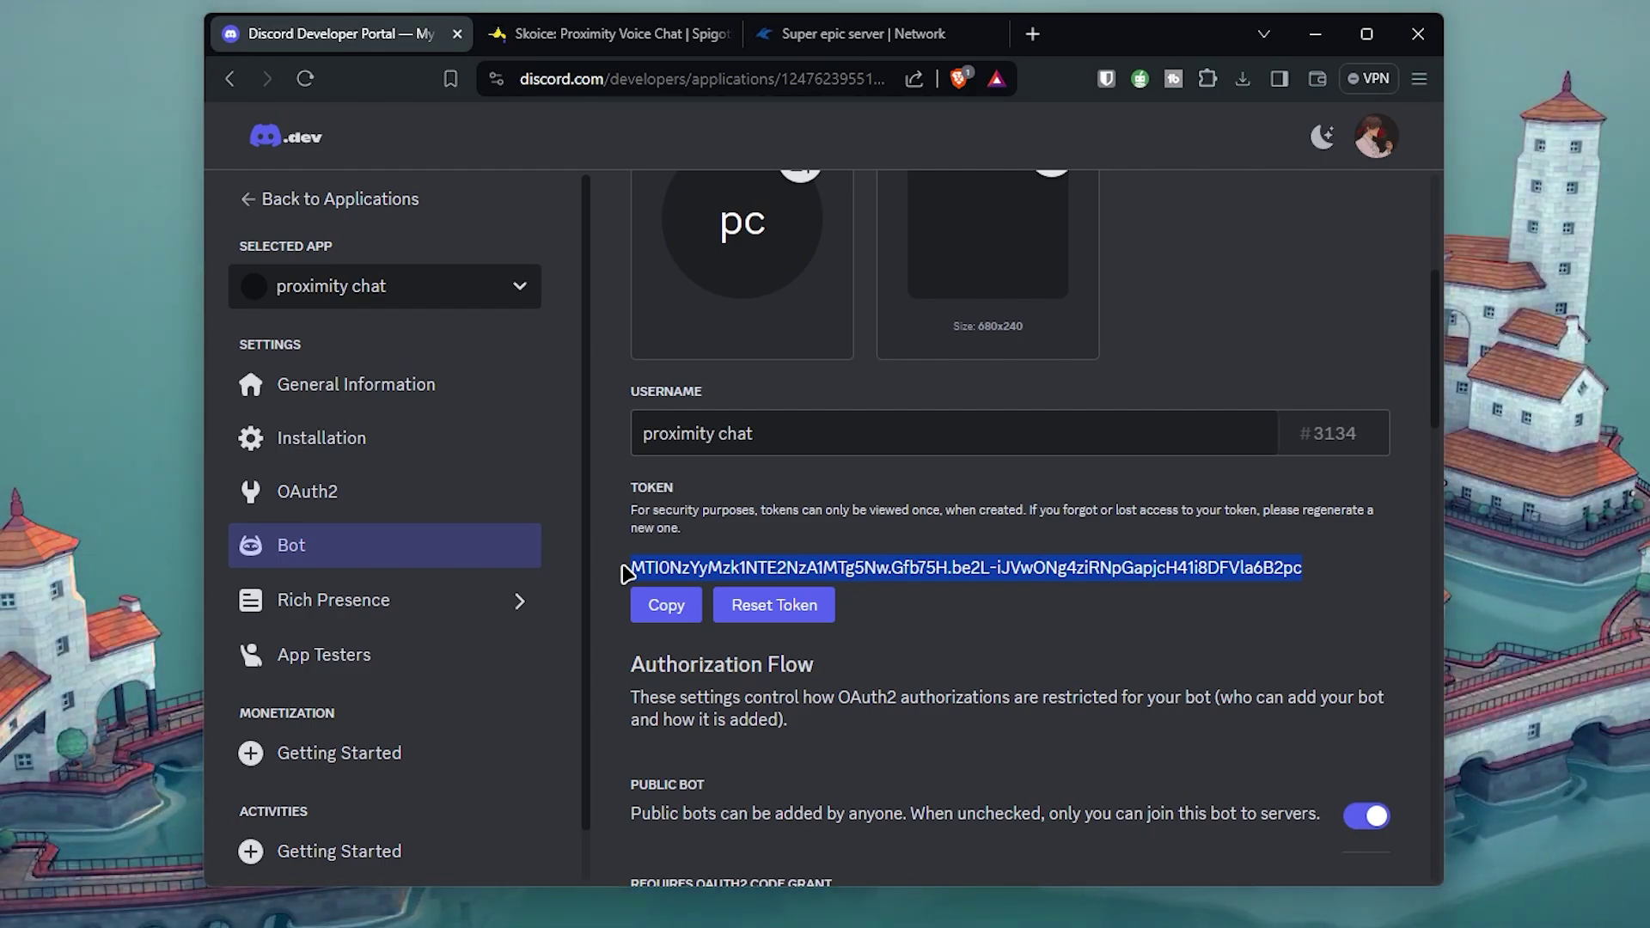
key(F5)
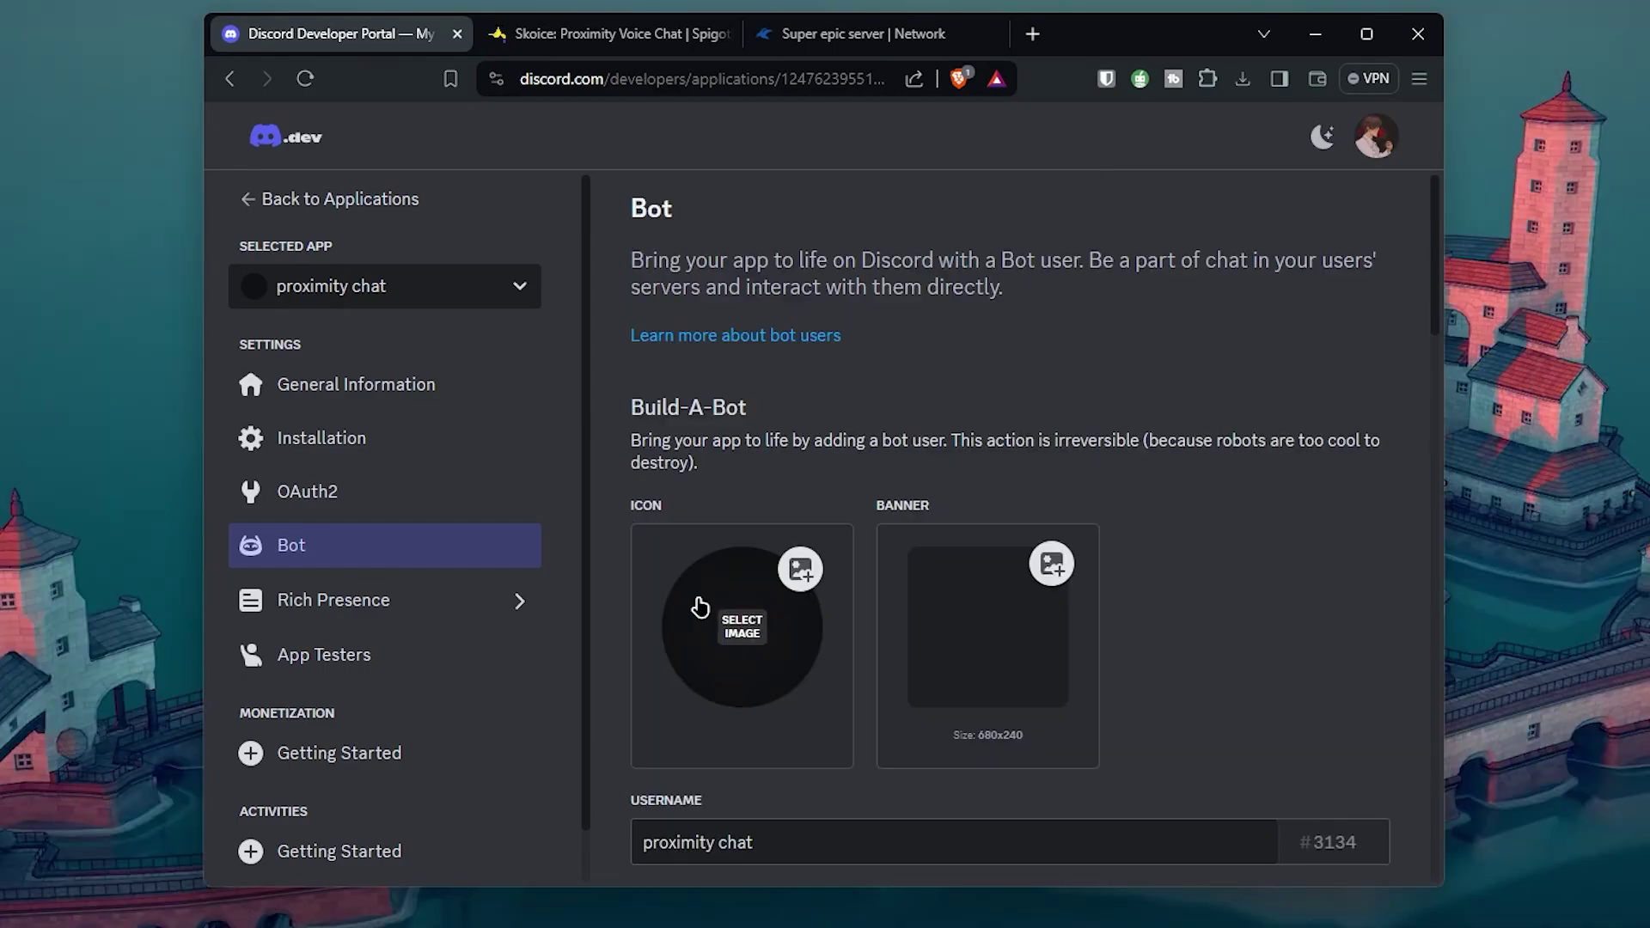
Enable the Presence, Server Members and Message Content privileged gateway intents for the bot and save the changes.
scroll(636, 698, down, 3)
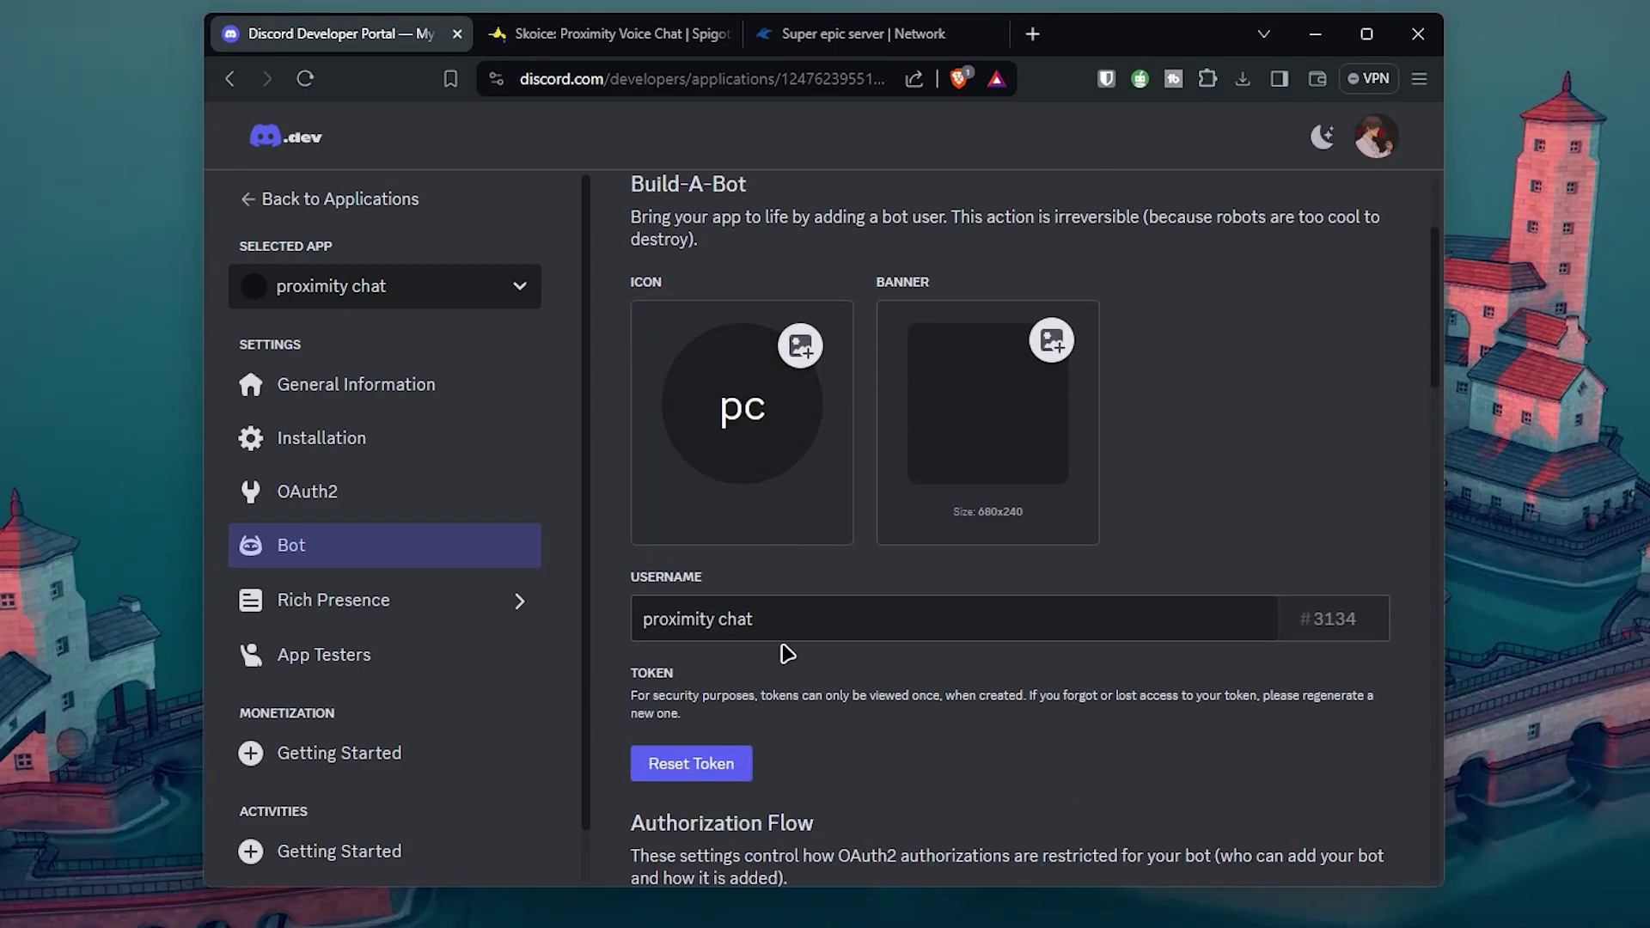
scroll(913, 646, down, 4)
scroll(917, 642, down, 3)
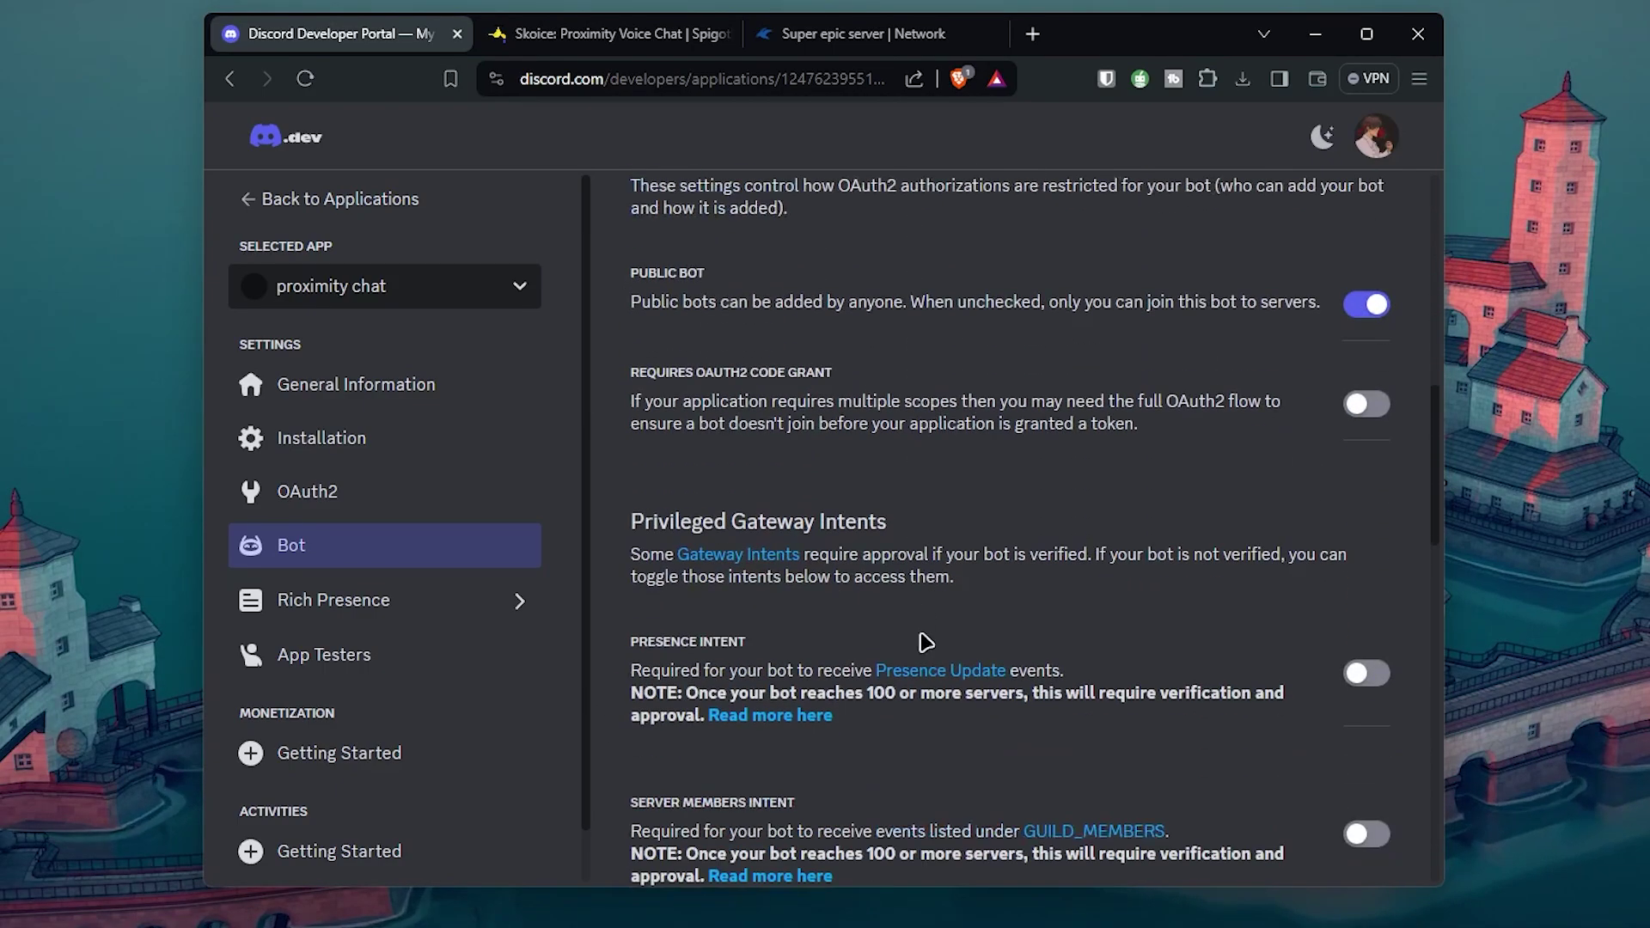
drag(633, 522, 896, 524)
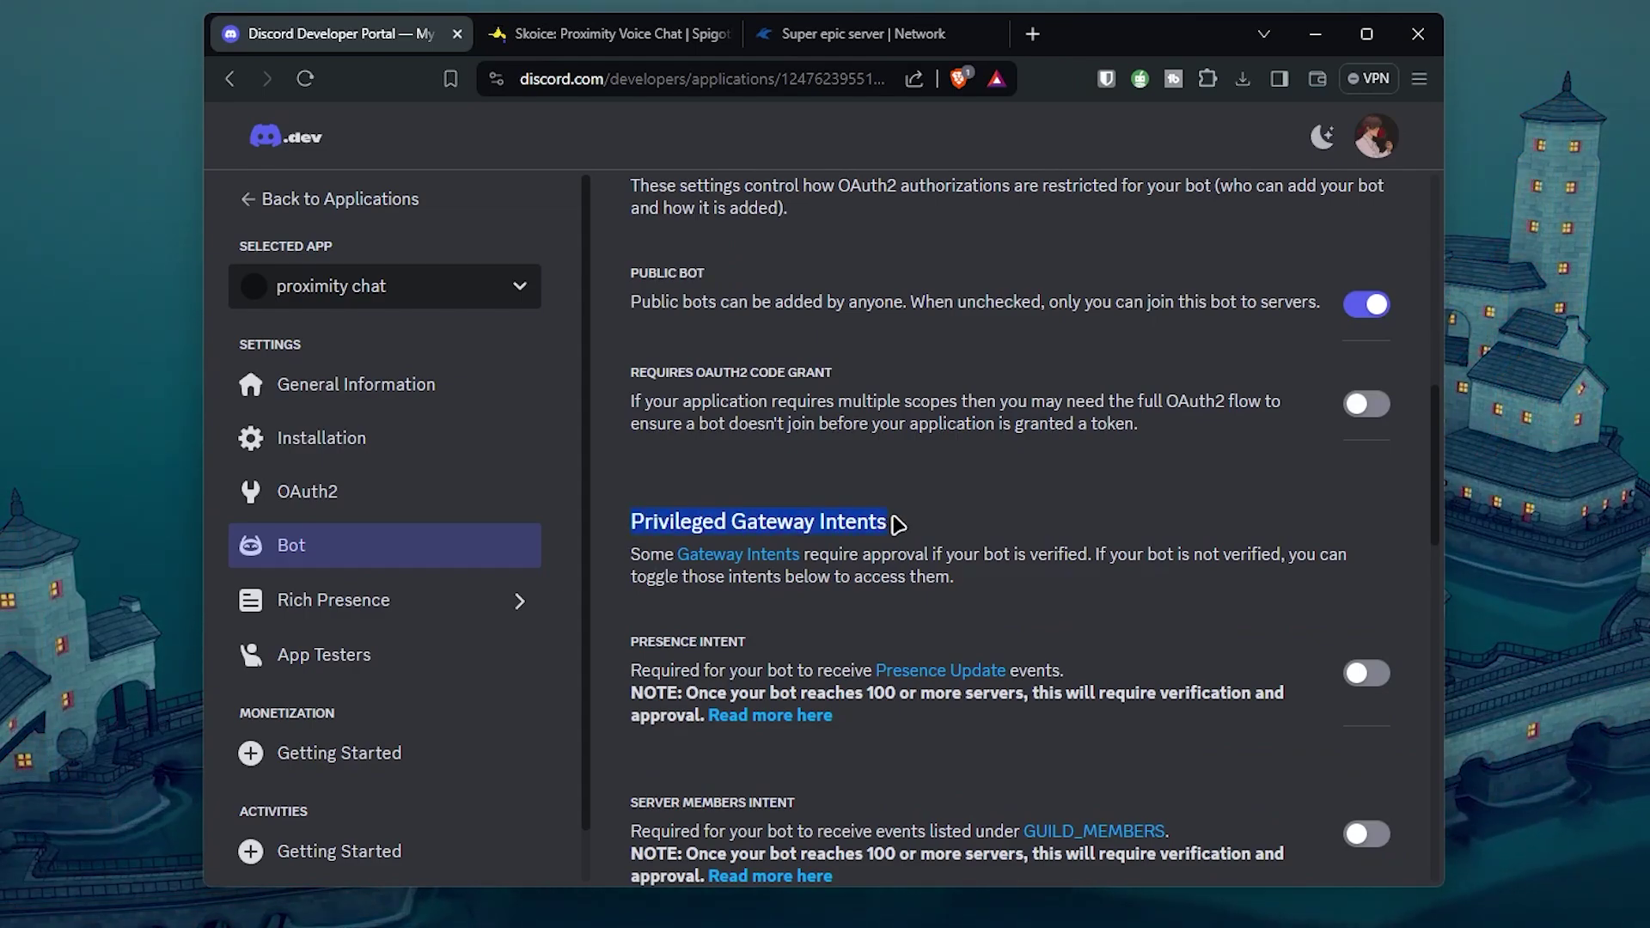
click(969, 527)
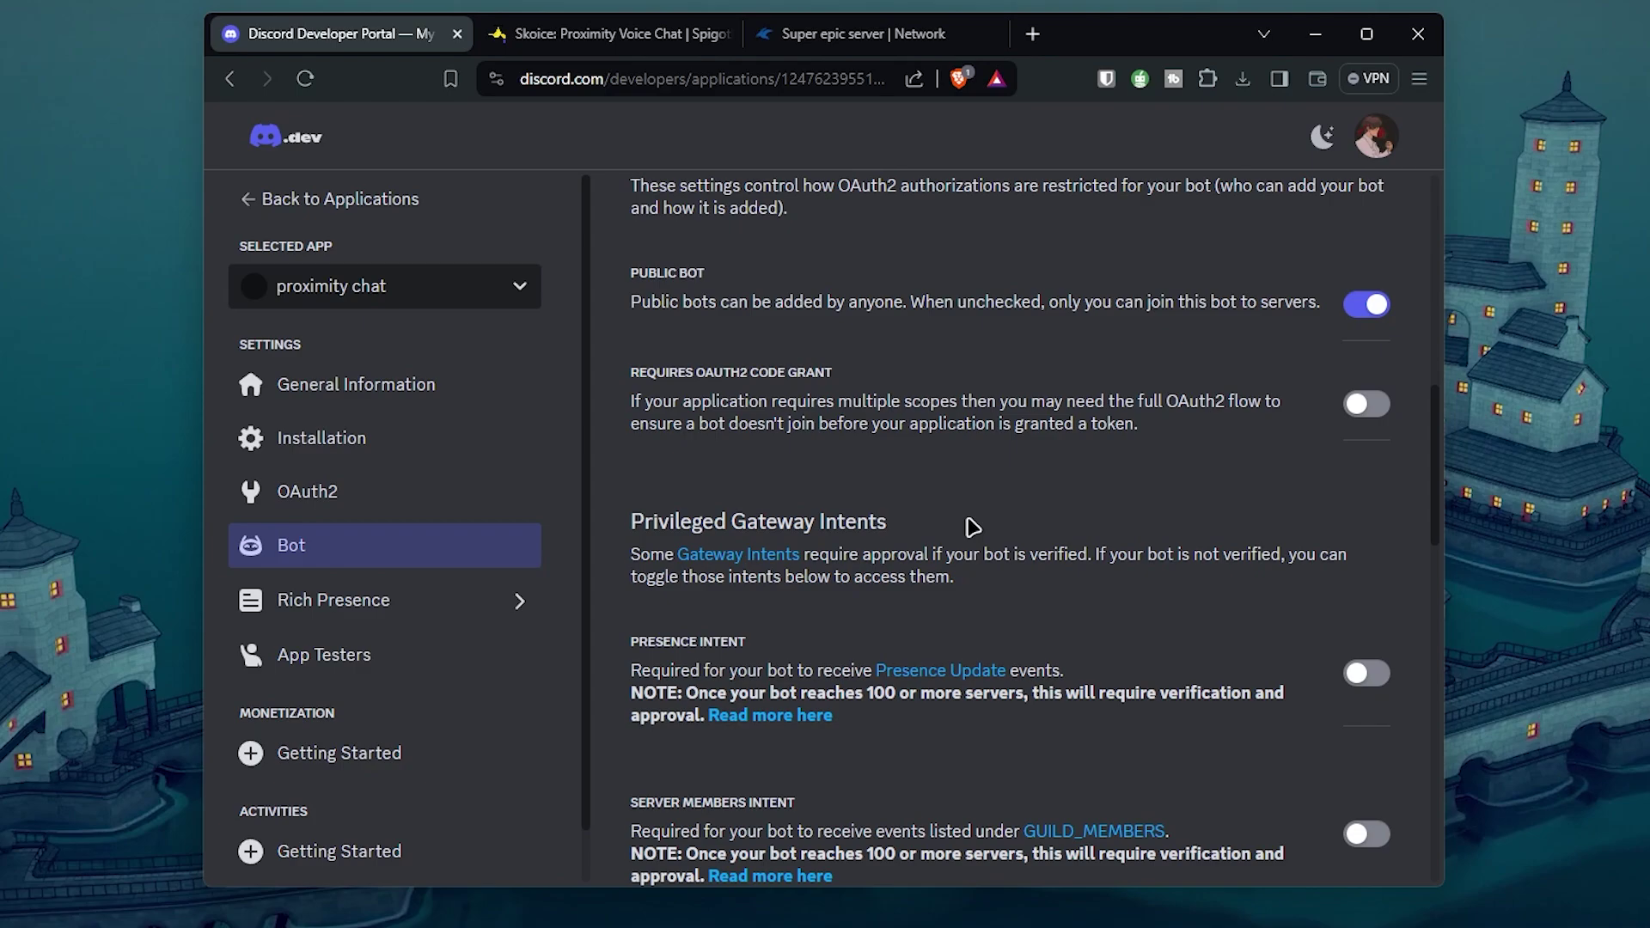
scroll(969, 527, down, 4)
click(1381, 343)
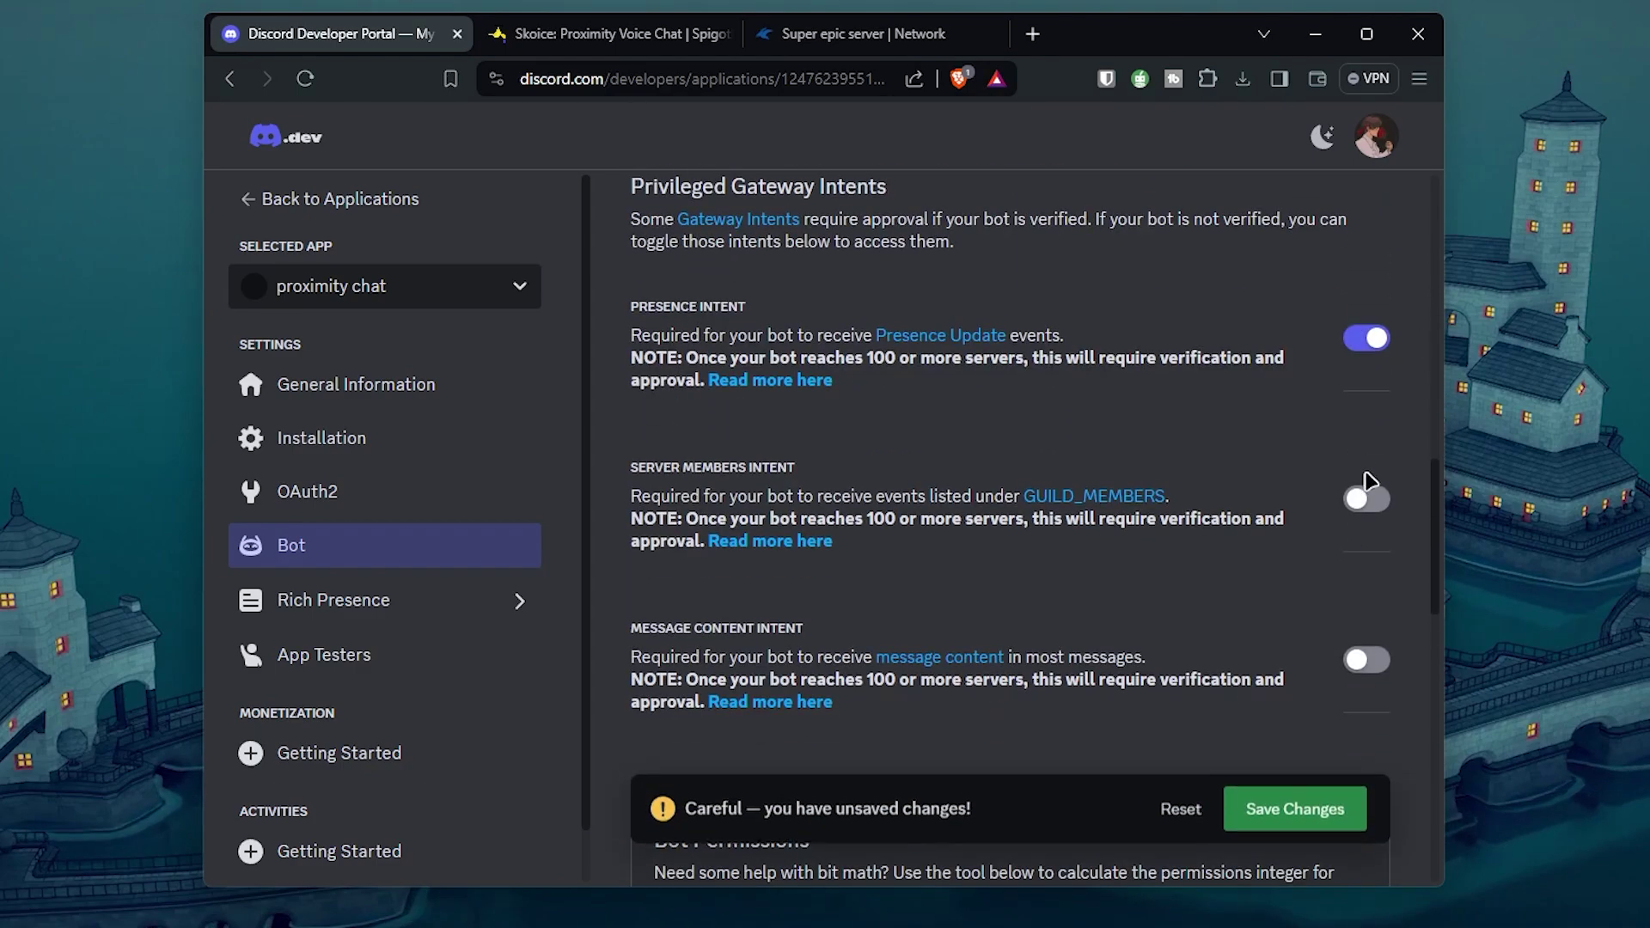
click(1367, 497)
click(1367, 660)
click(1301, 817)
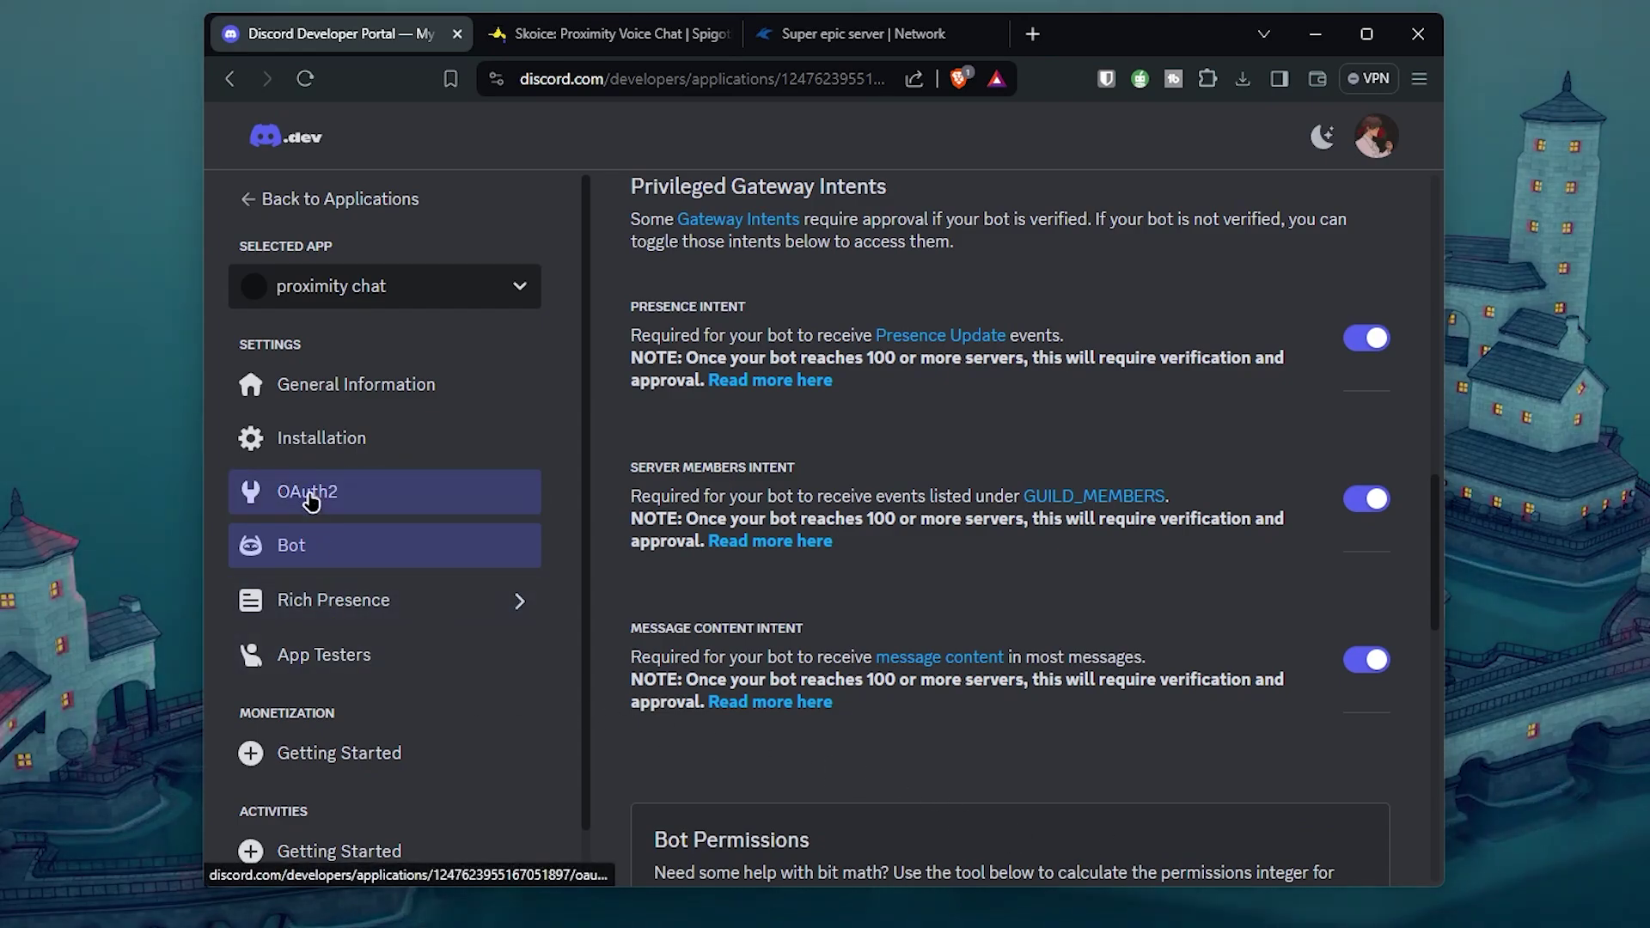
Select the bot scope in the OAuth2 URL Generator of the proximity chat application.
click(381, 503)
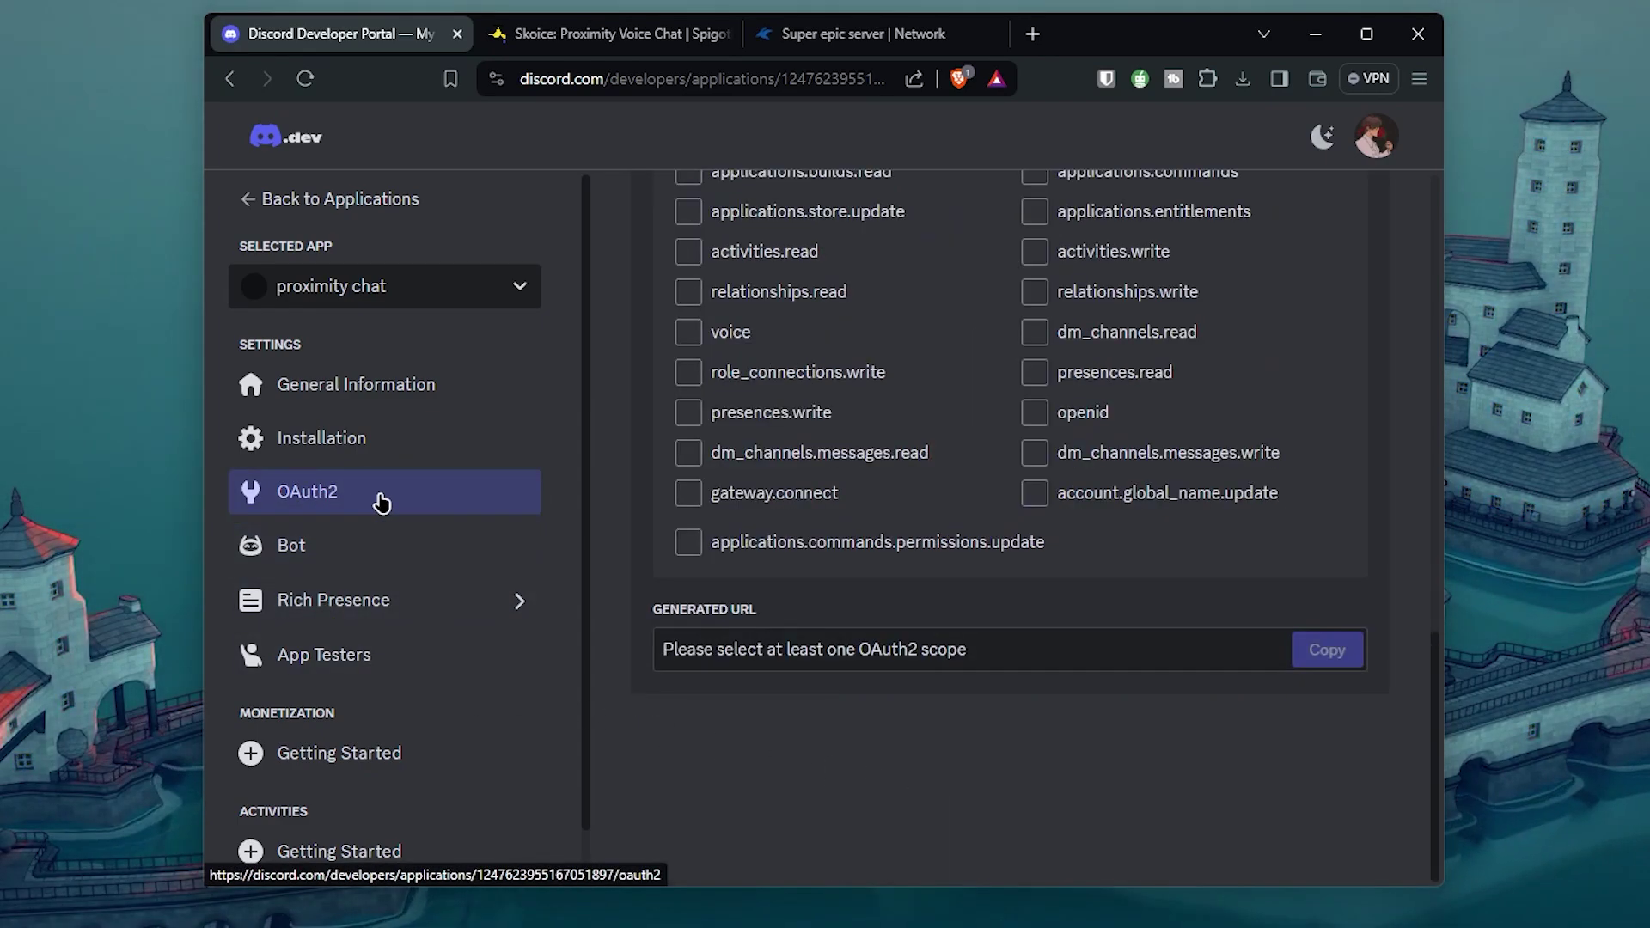
scroll(920, 656, up, 10)
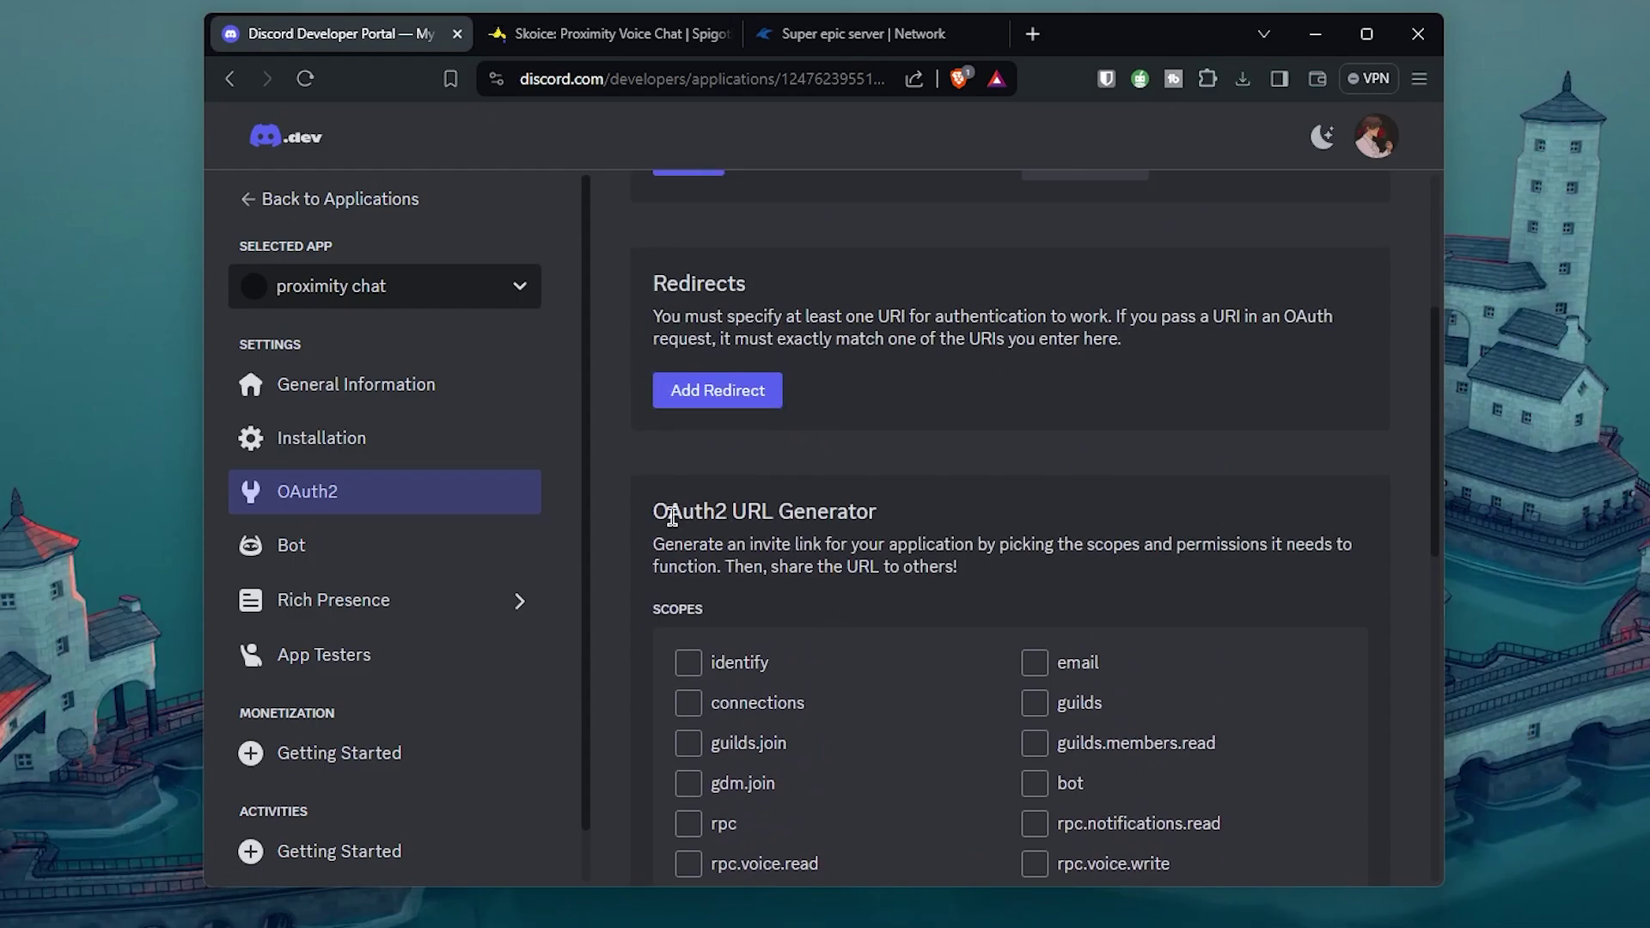
drag(653, 516, 892, 518)
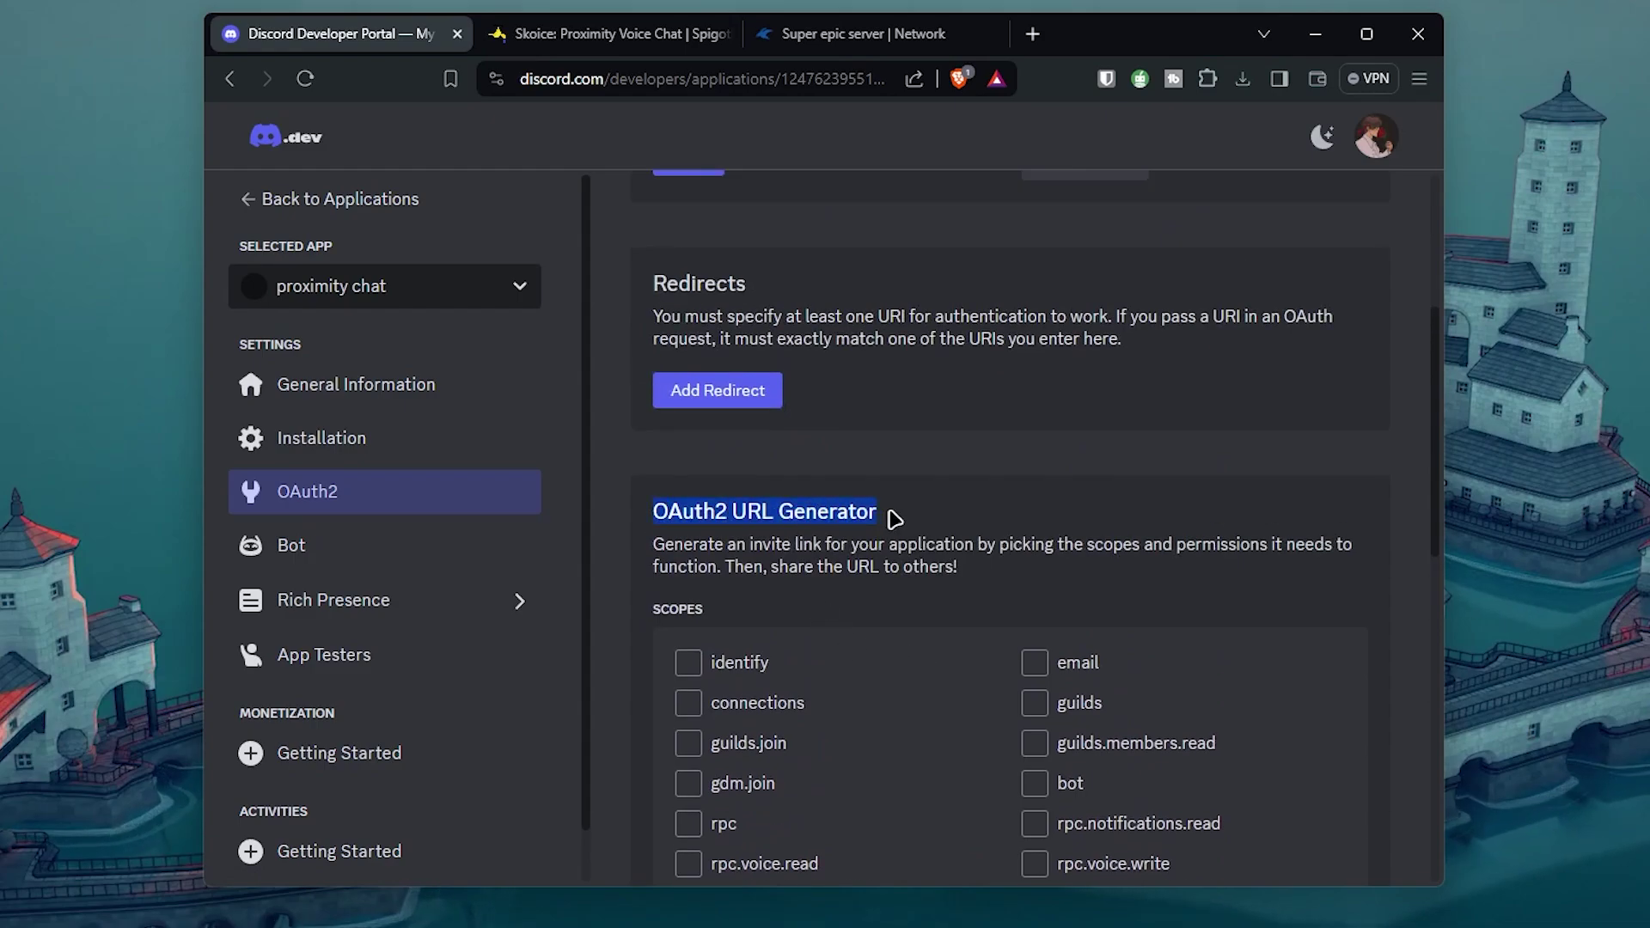
click(894, 519)
scroll(851, 518, down, 4)
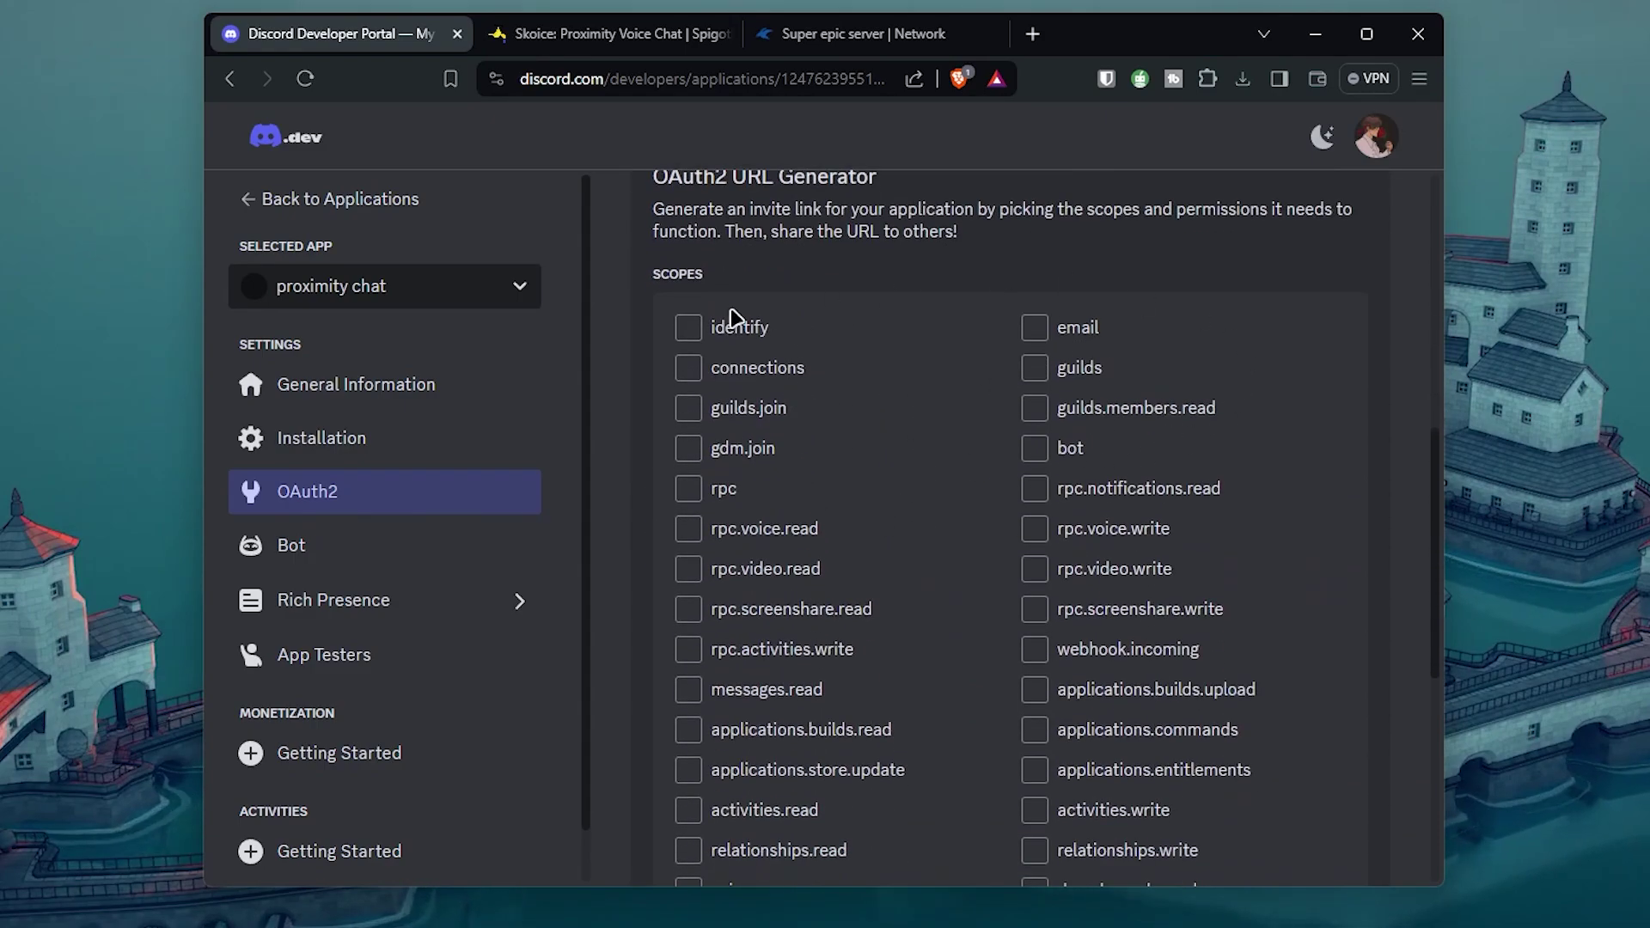
double_click(679, 273)
scroll(862, 398, down, 3)
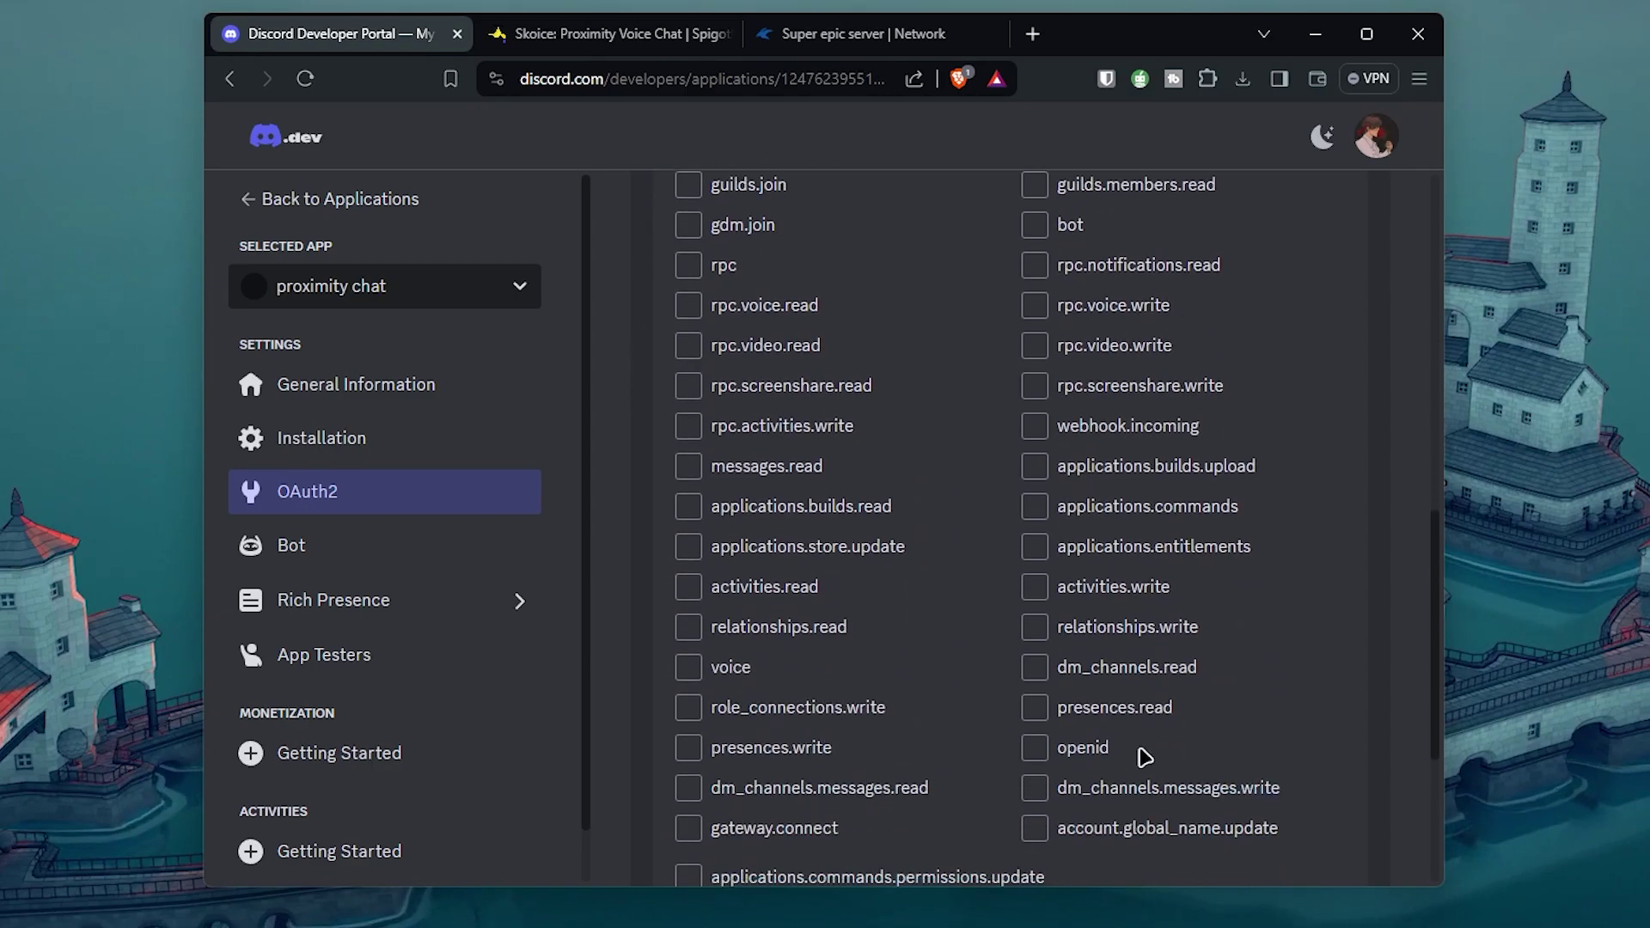
scroll(1178, 590, up, 3)
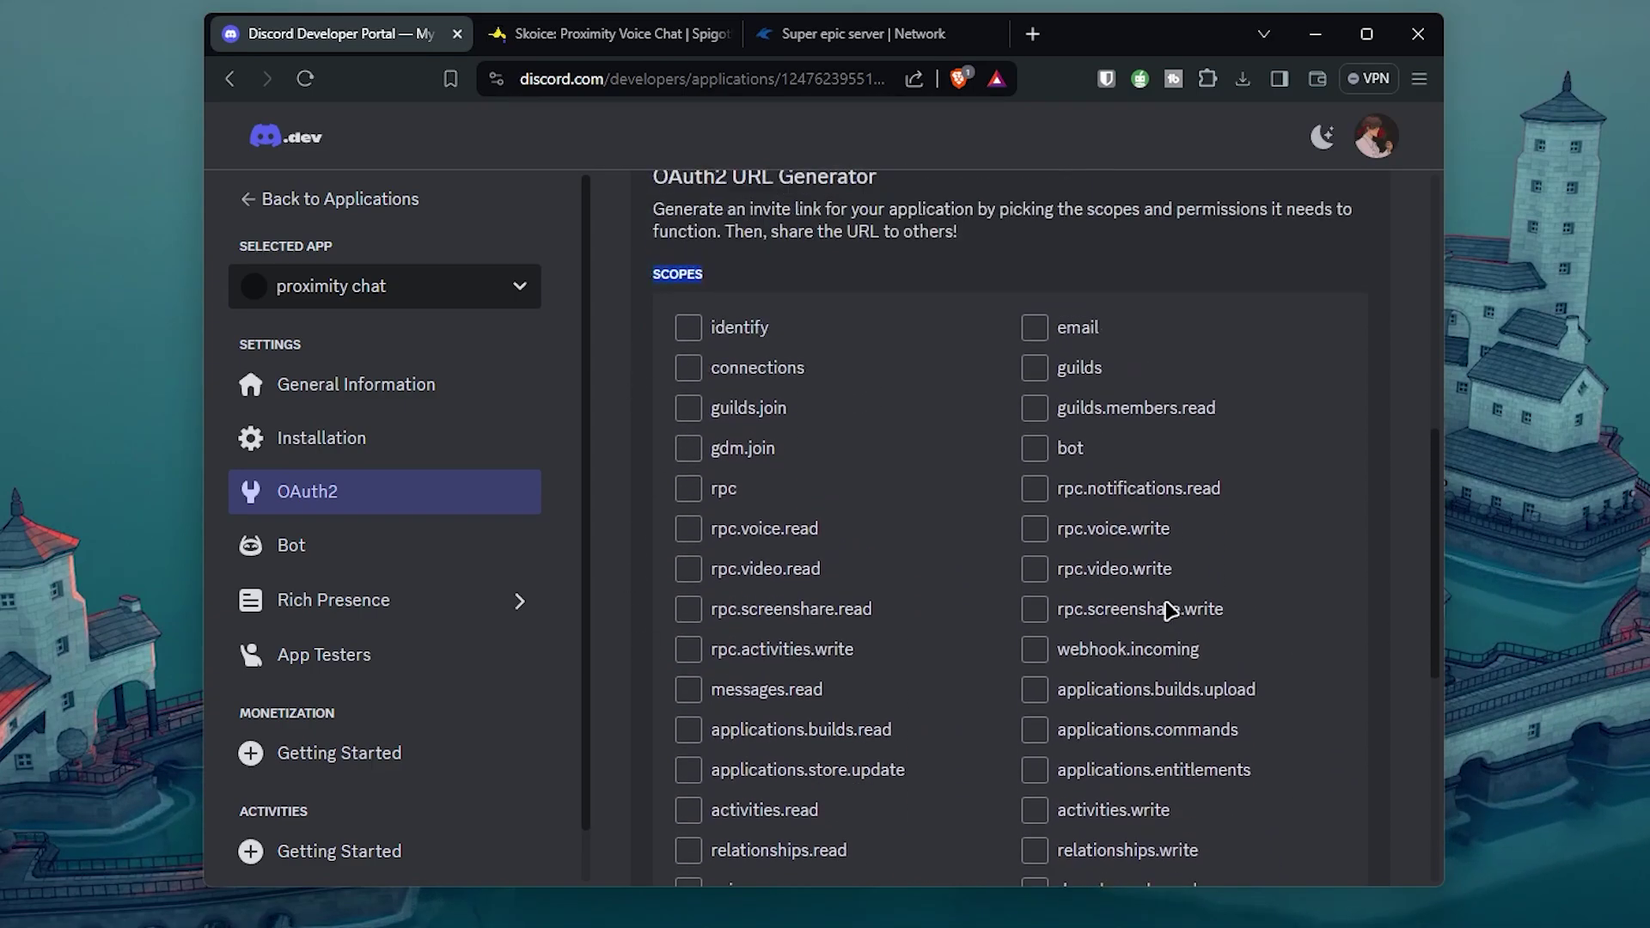
click(1036, 451)
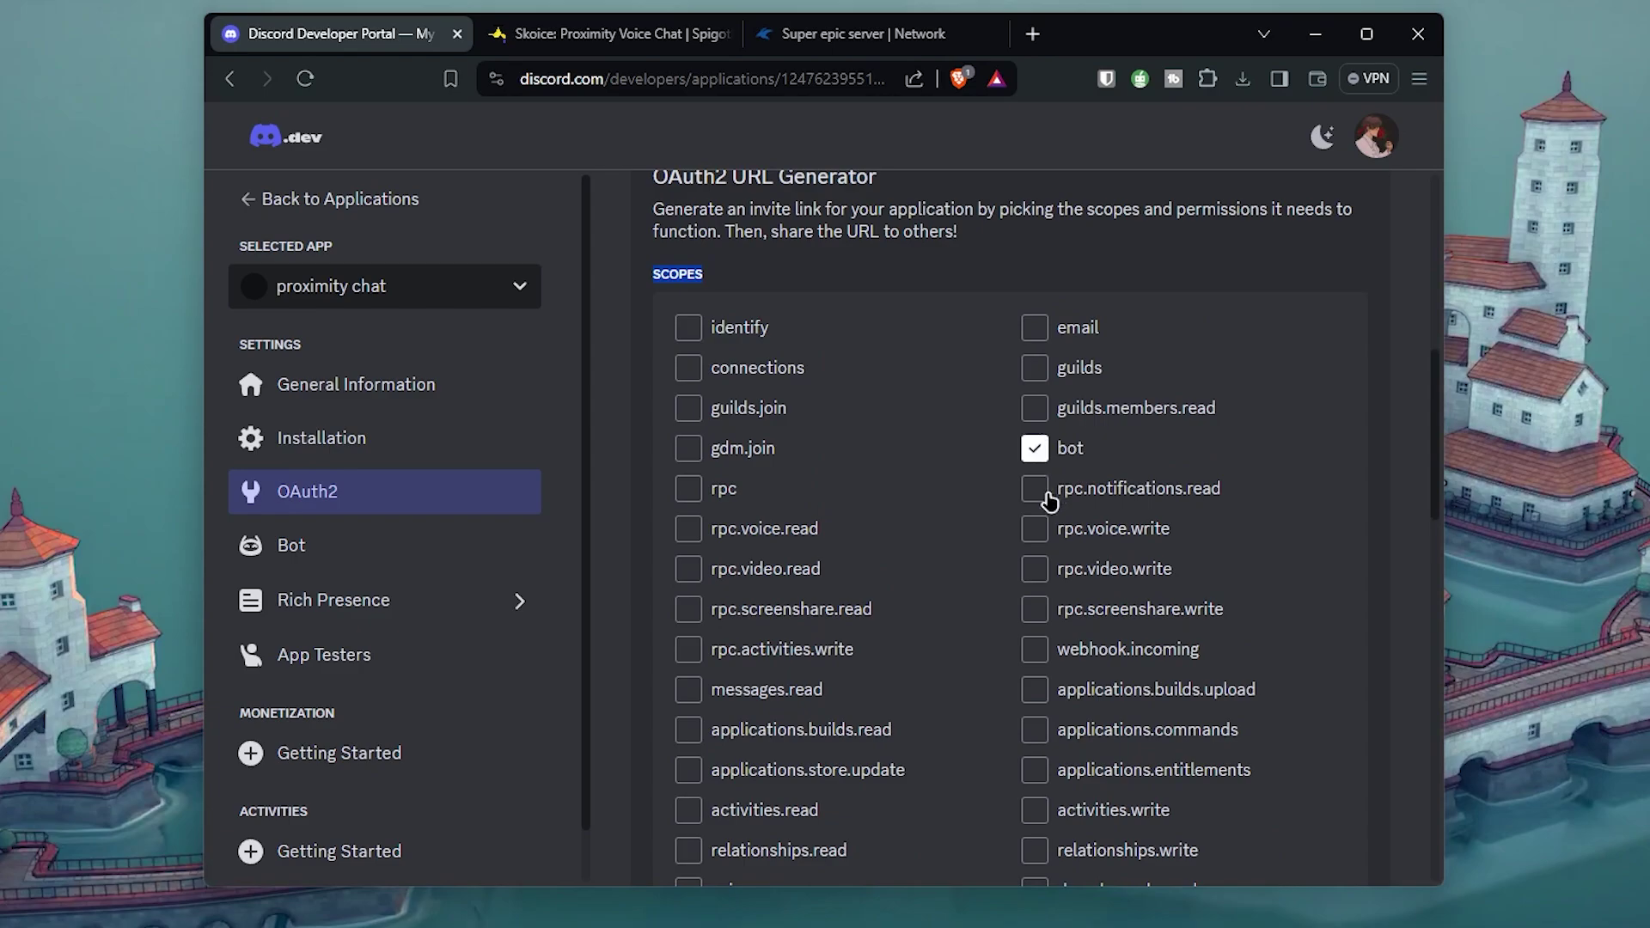
Grant the bot the Administrator permission and copy the generated invite URL.
scroll(1051, 490, down, 5)
scroll(1050, 516, down, 4)
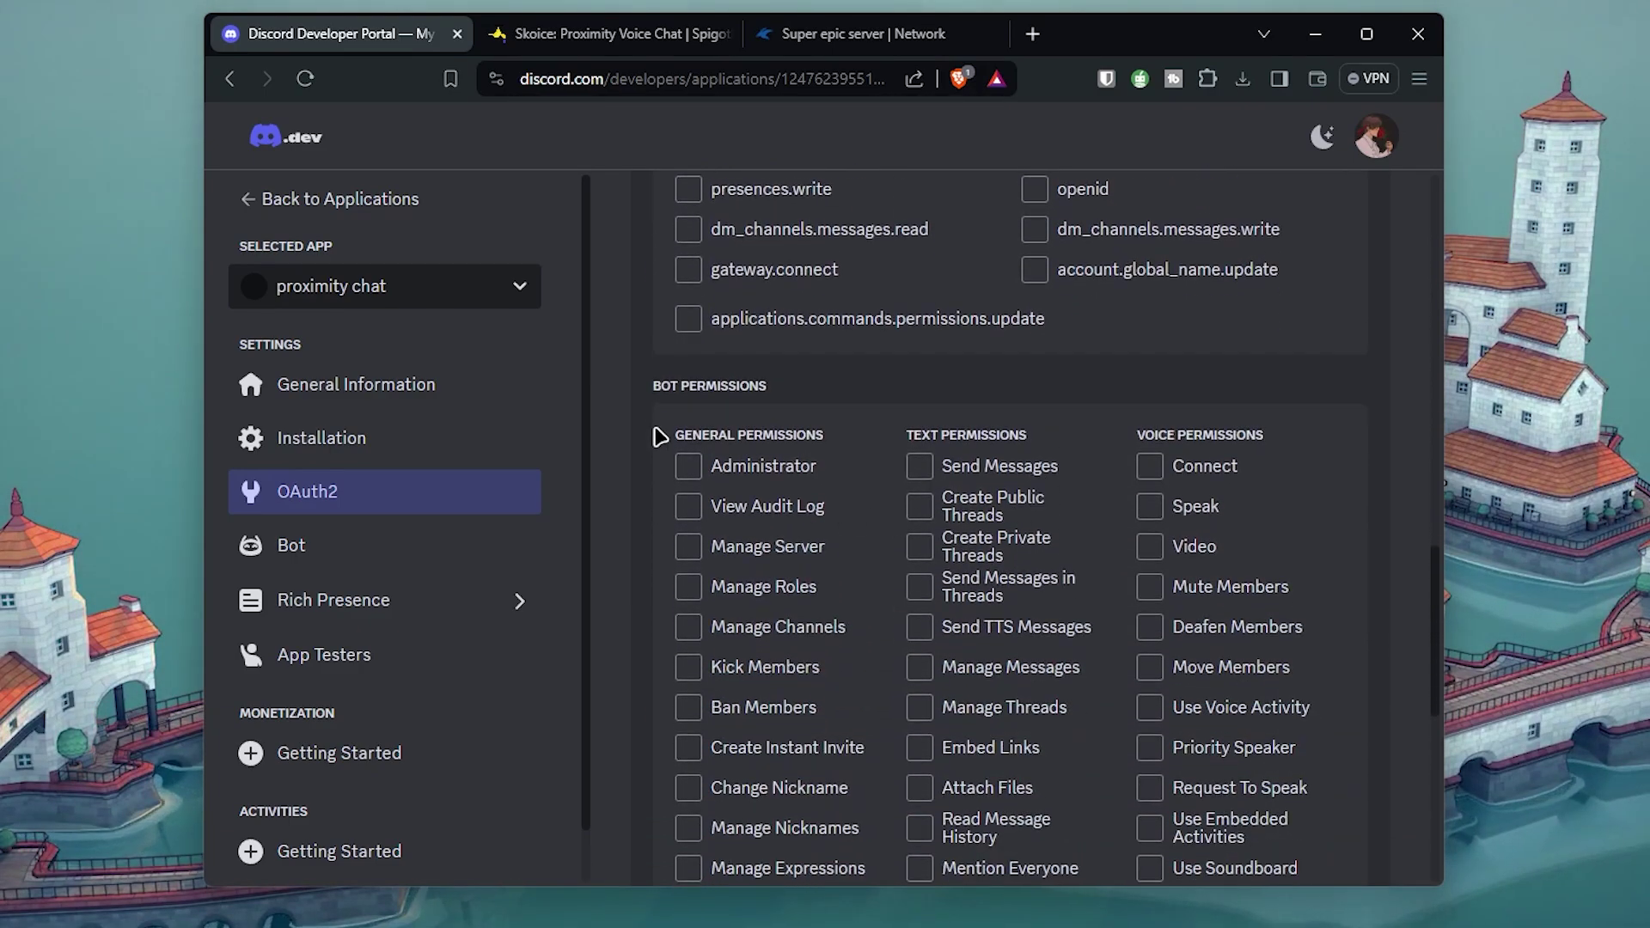
click(694, 482)
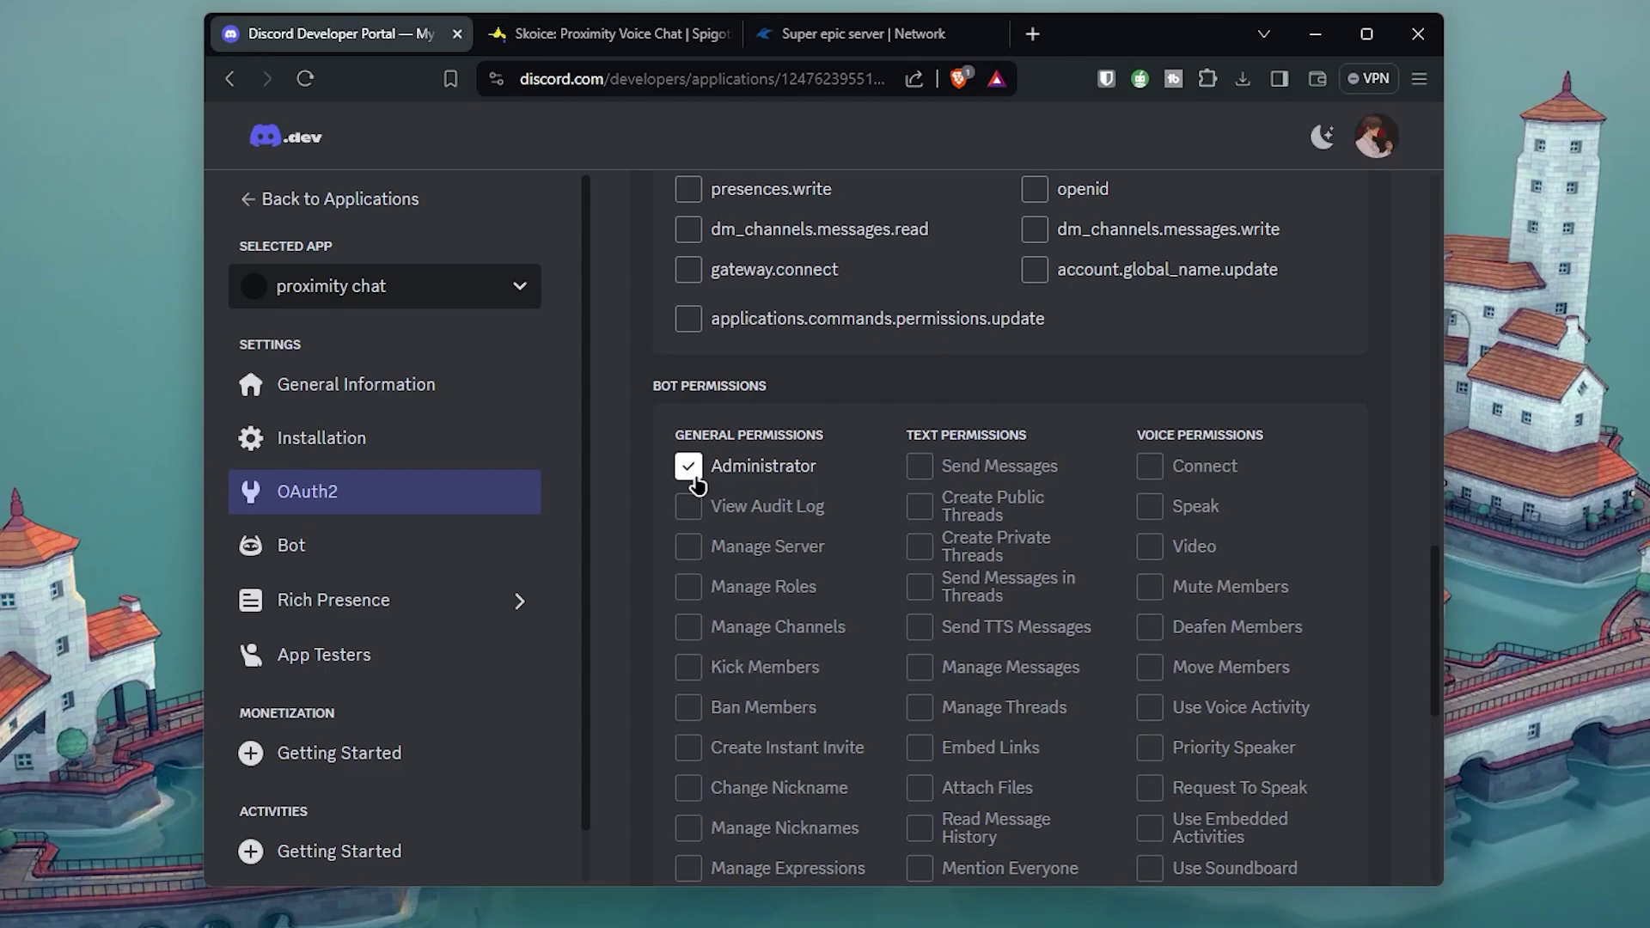
scroll(731, 494, down, 8)
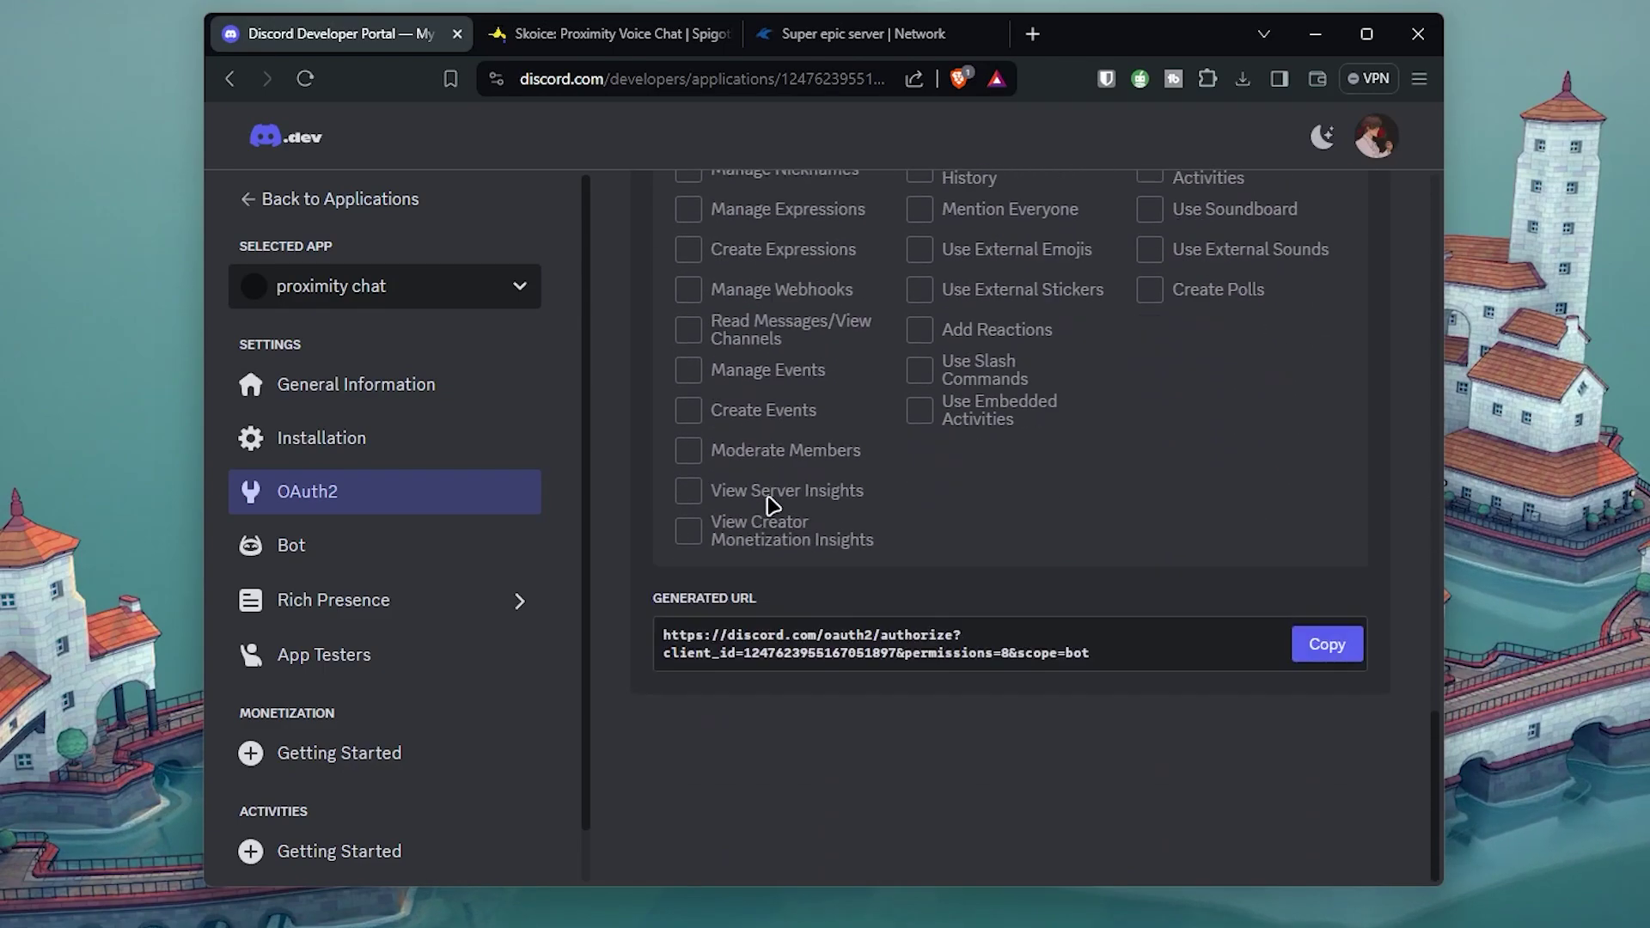
click(1343, 650)
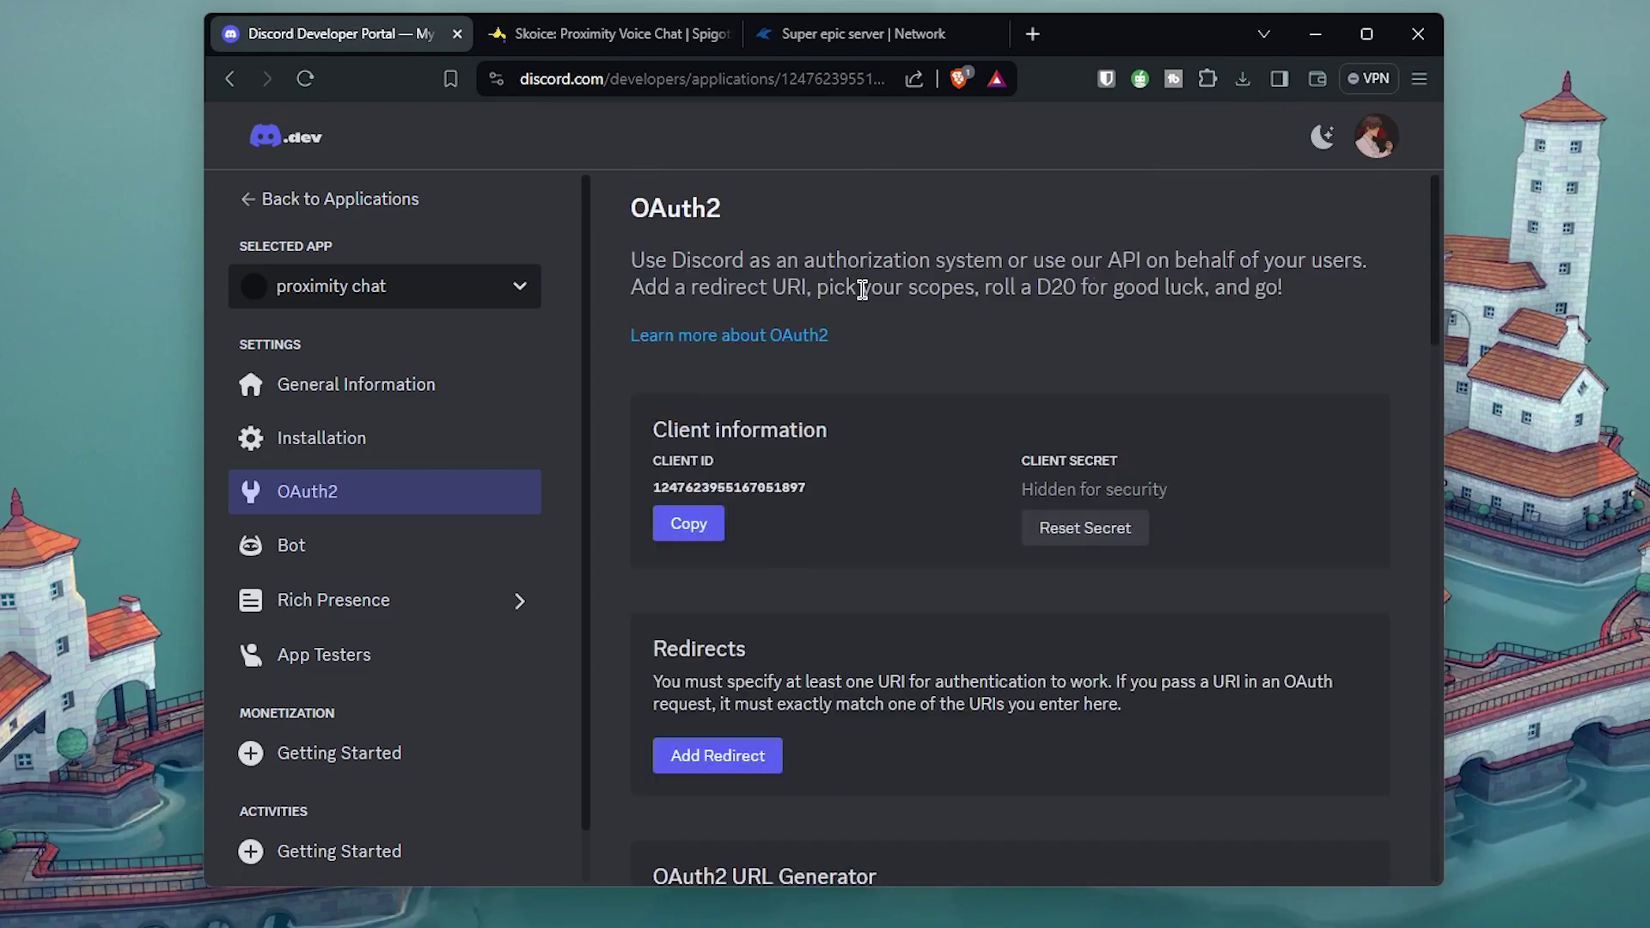
Load the copied bot invite URL in a new browser tab.
click(1030, 39)
key(ctrl+v)
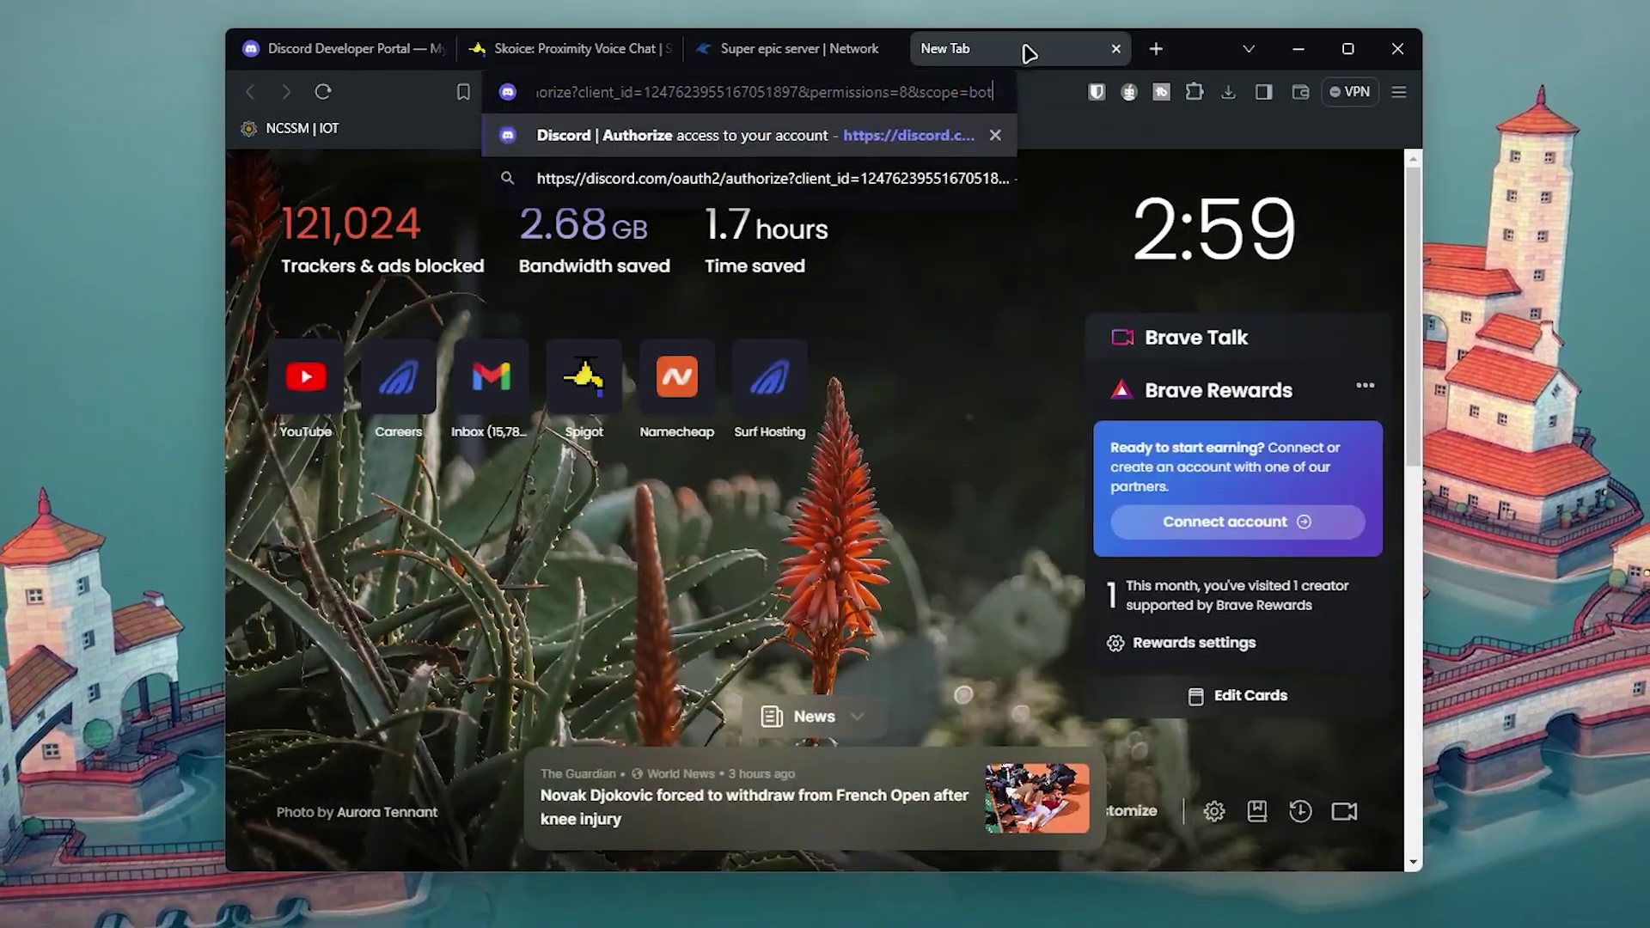
key(Return)
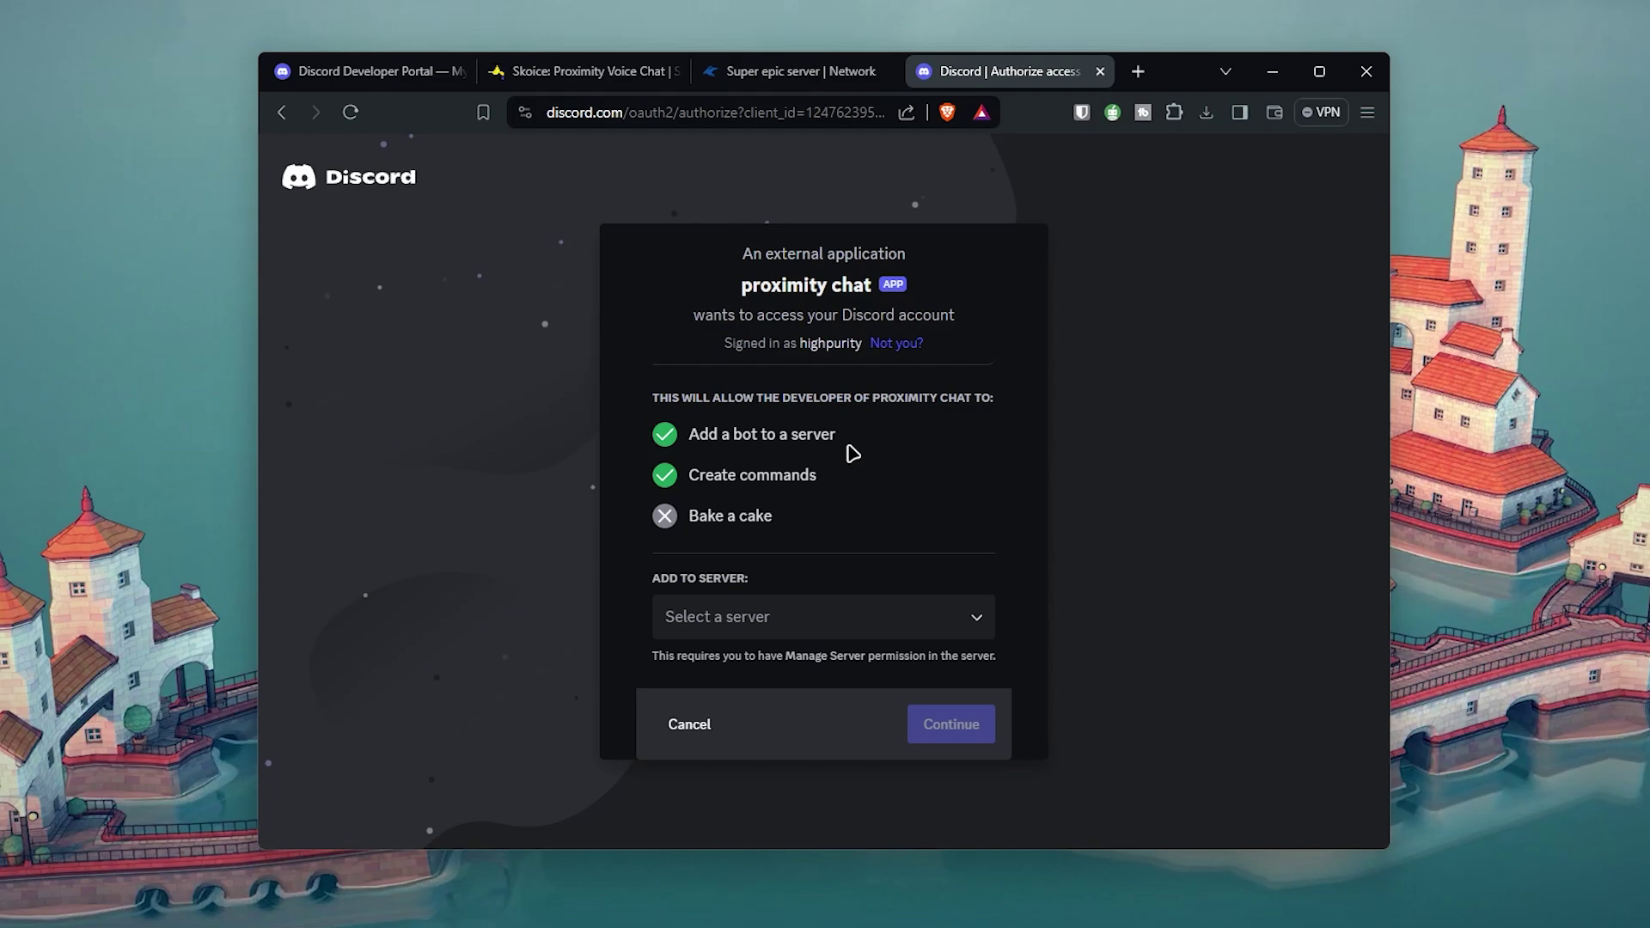
Authorize the proximity chat bot with the Administrator permission on highpurity's server and view its join message in the Discord app.
click(812, 612)
scroll(858, 744, down, 2)
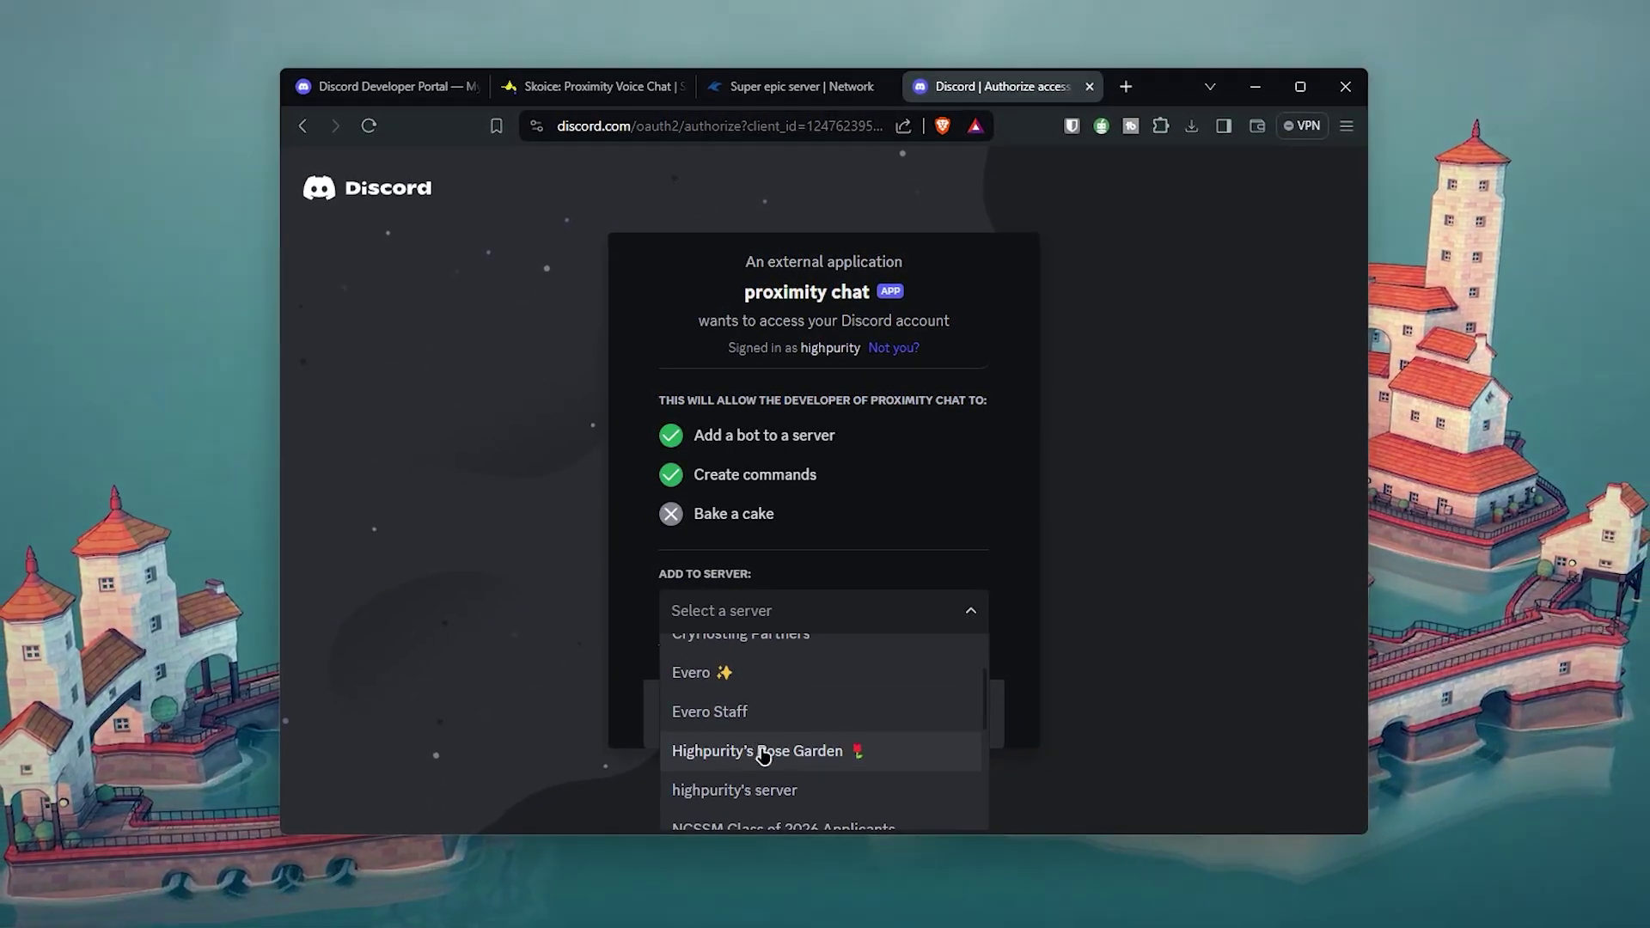
click(939, 788)
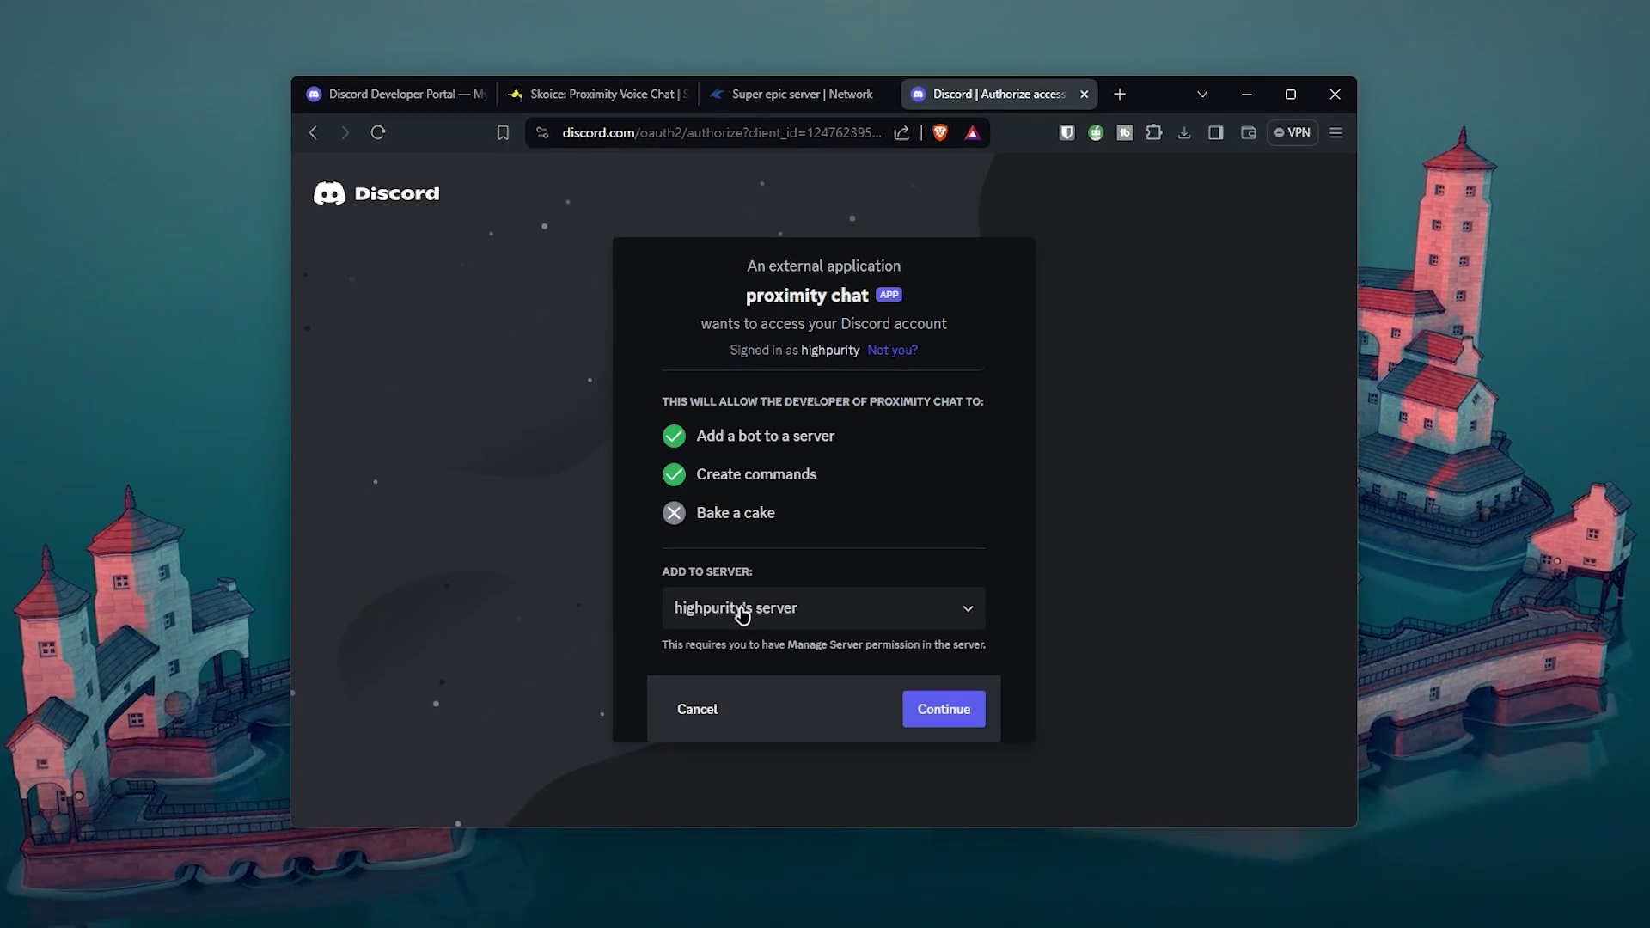
click(952, 714)
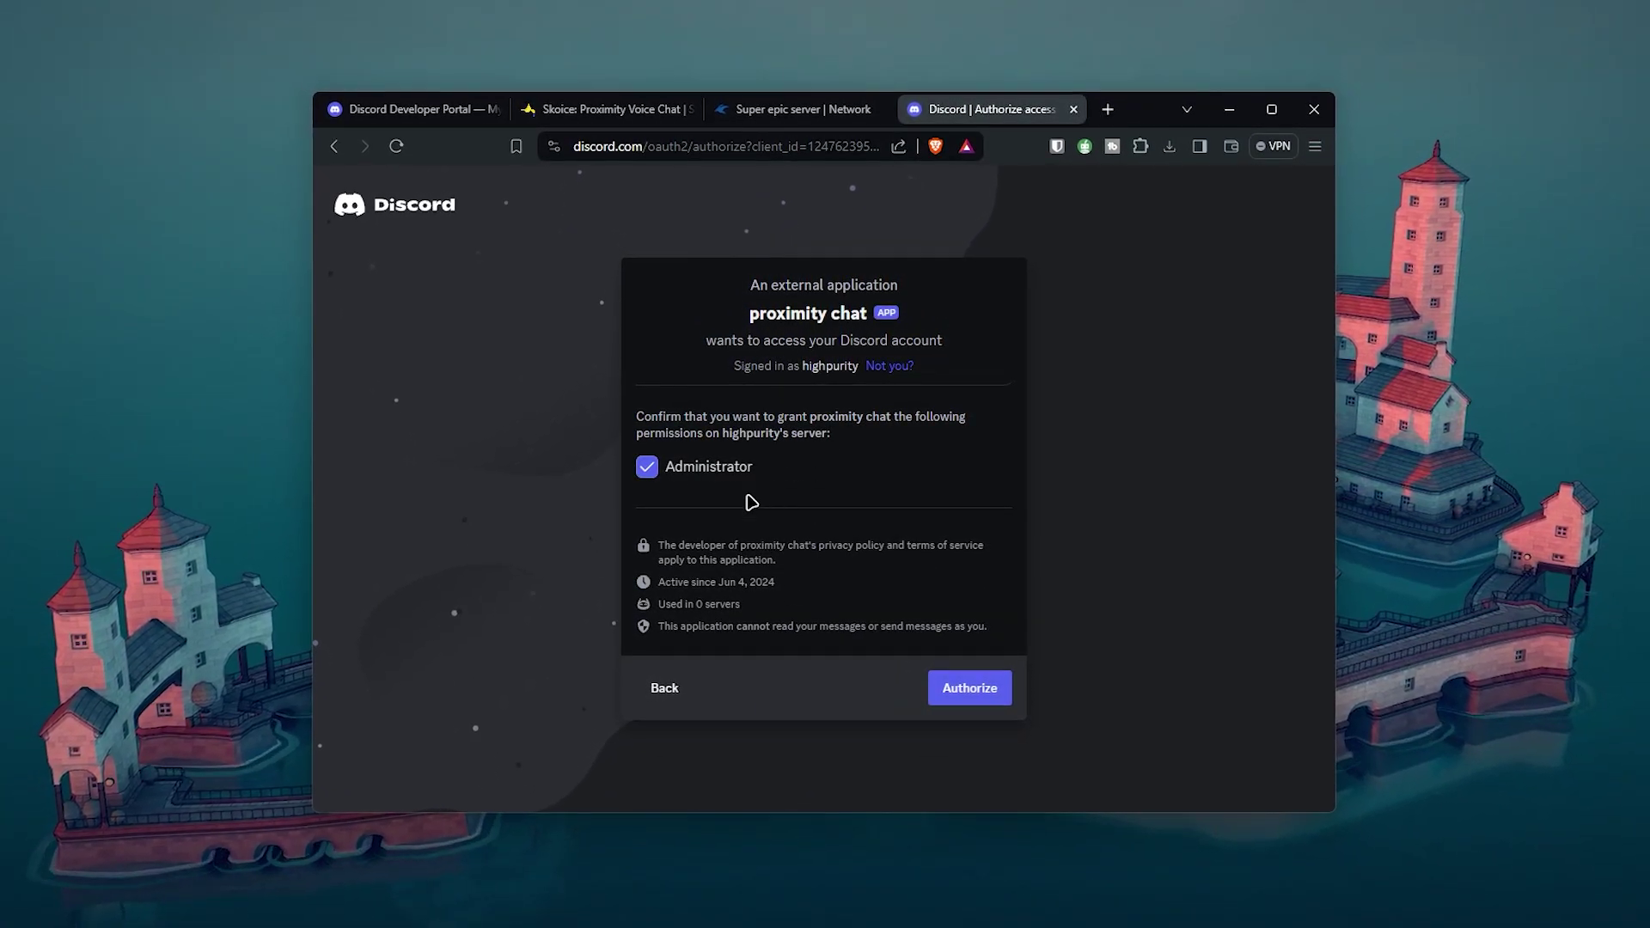
click(970, 690)
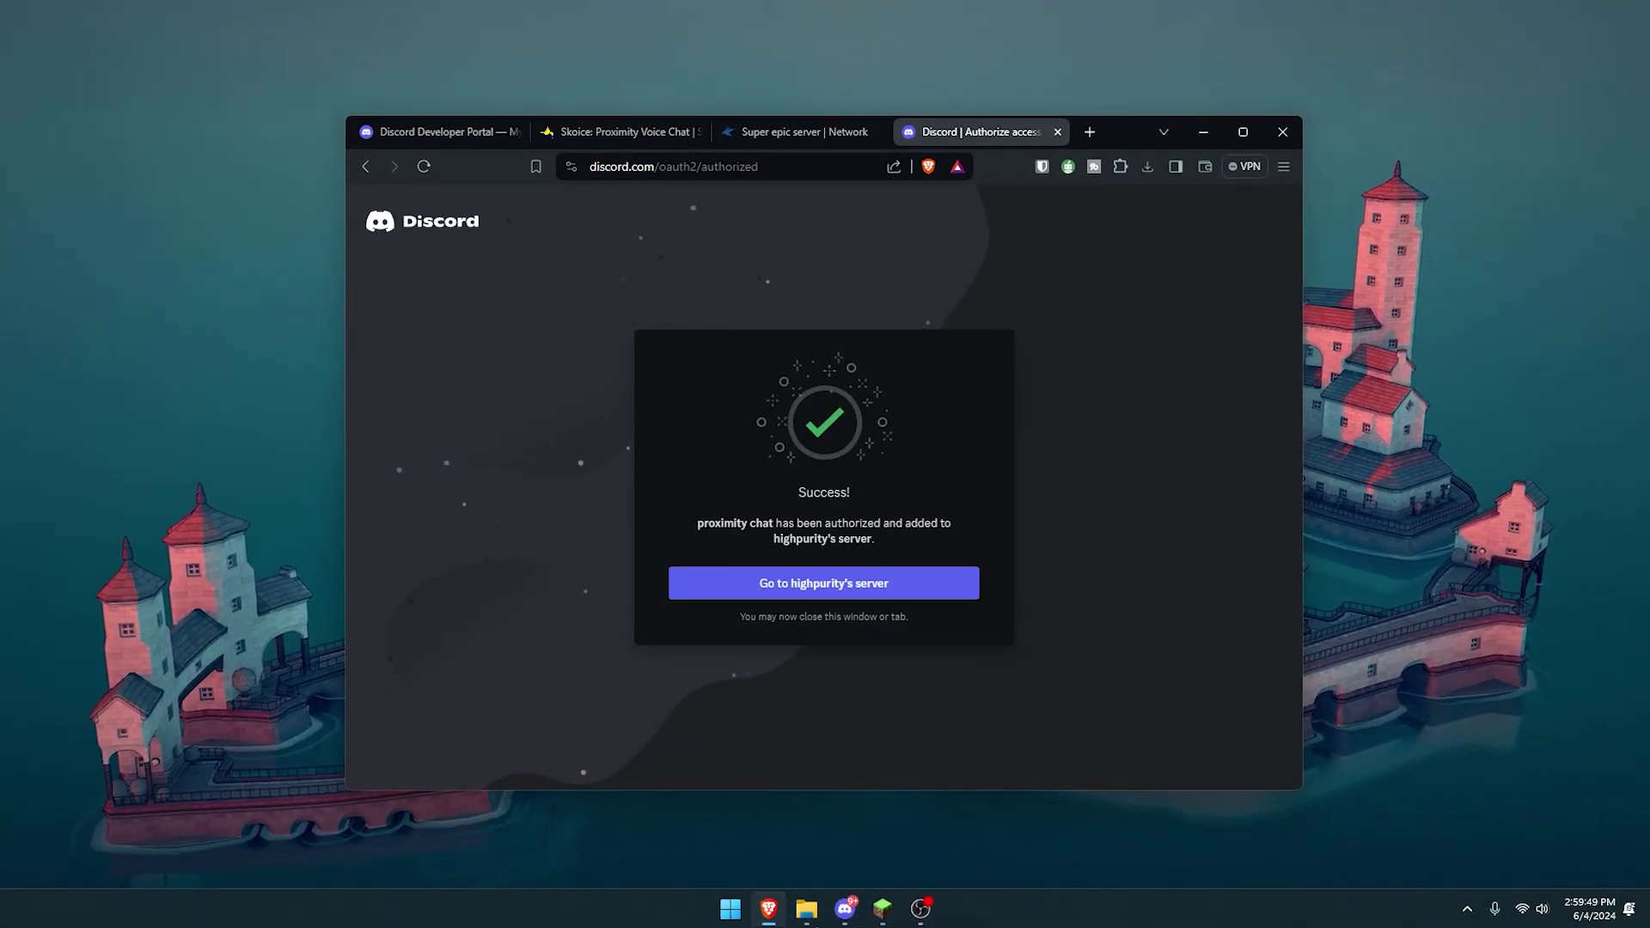
click(844, 909)
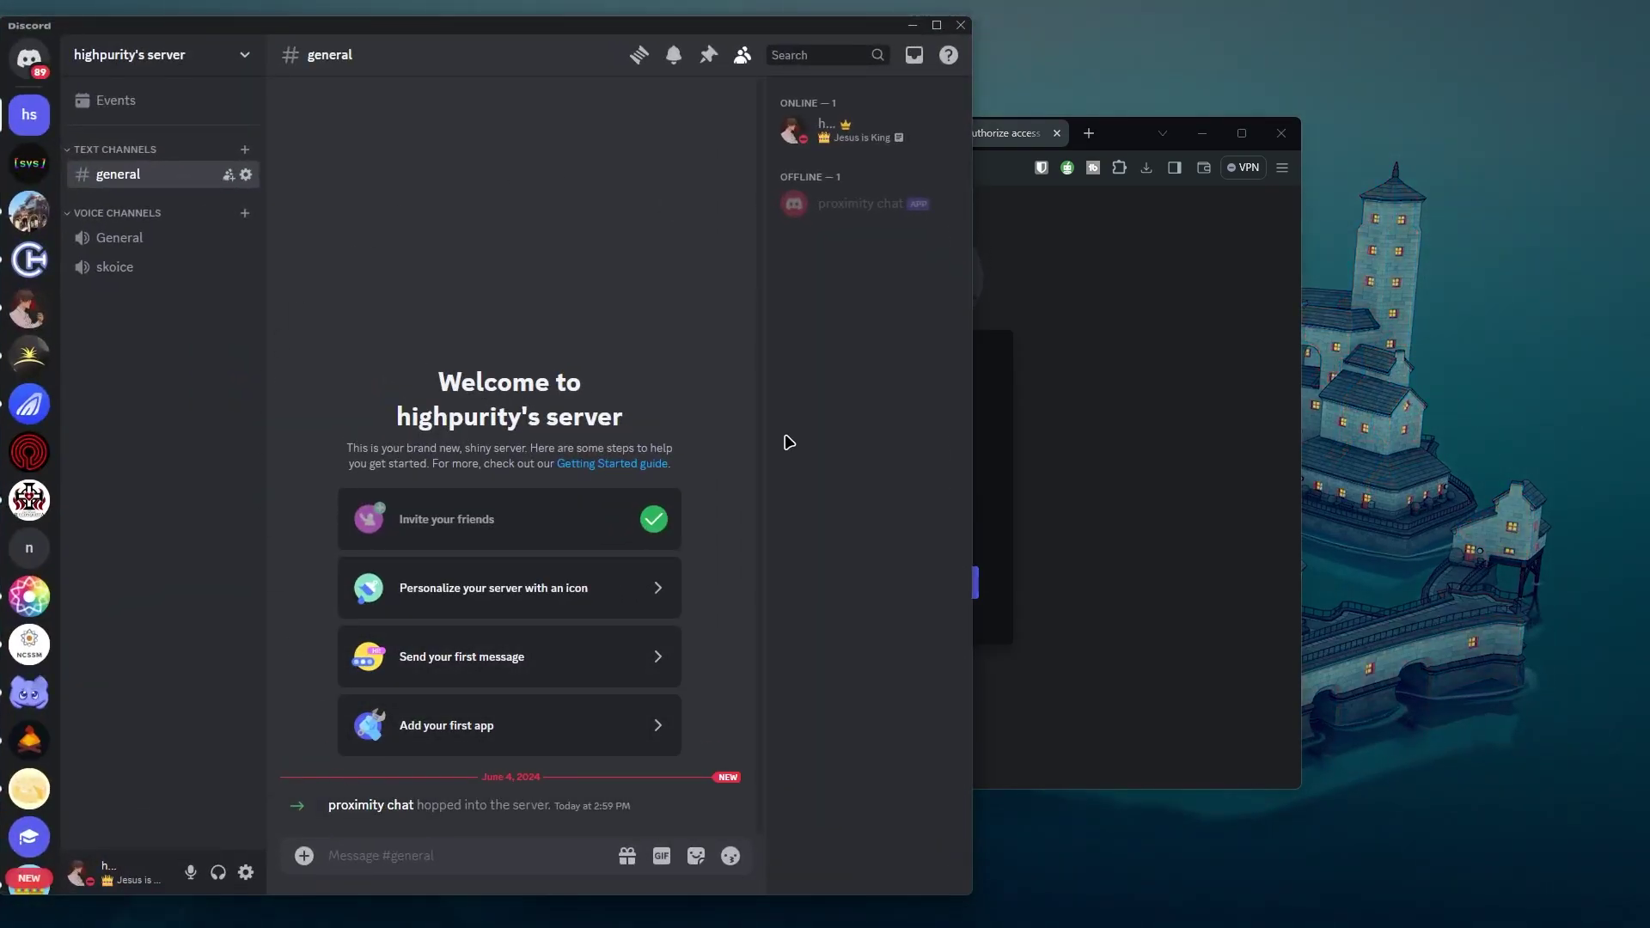
click(371, 805)
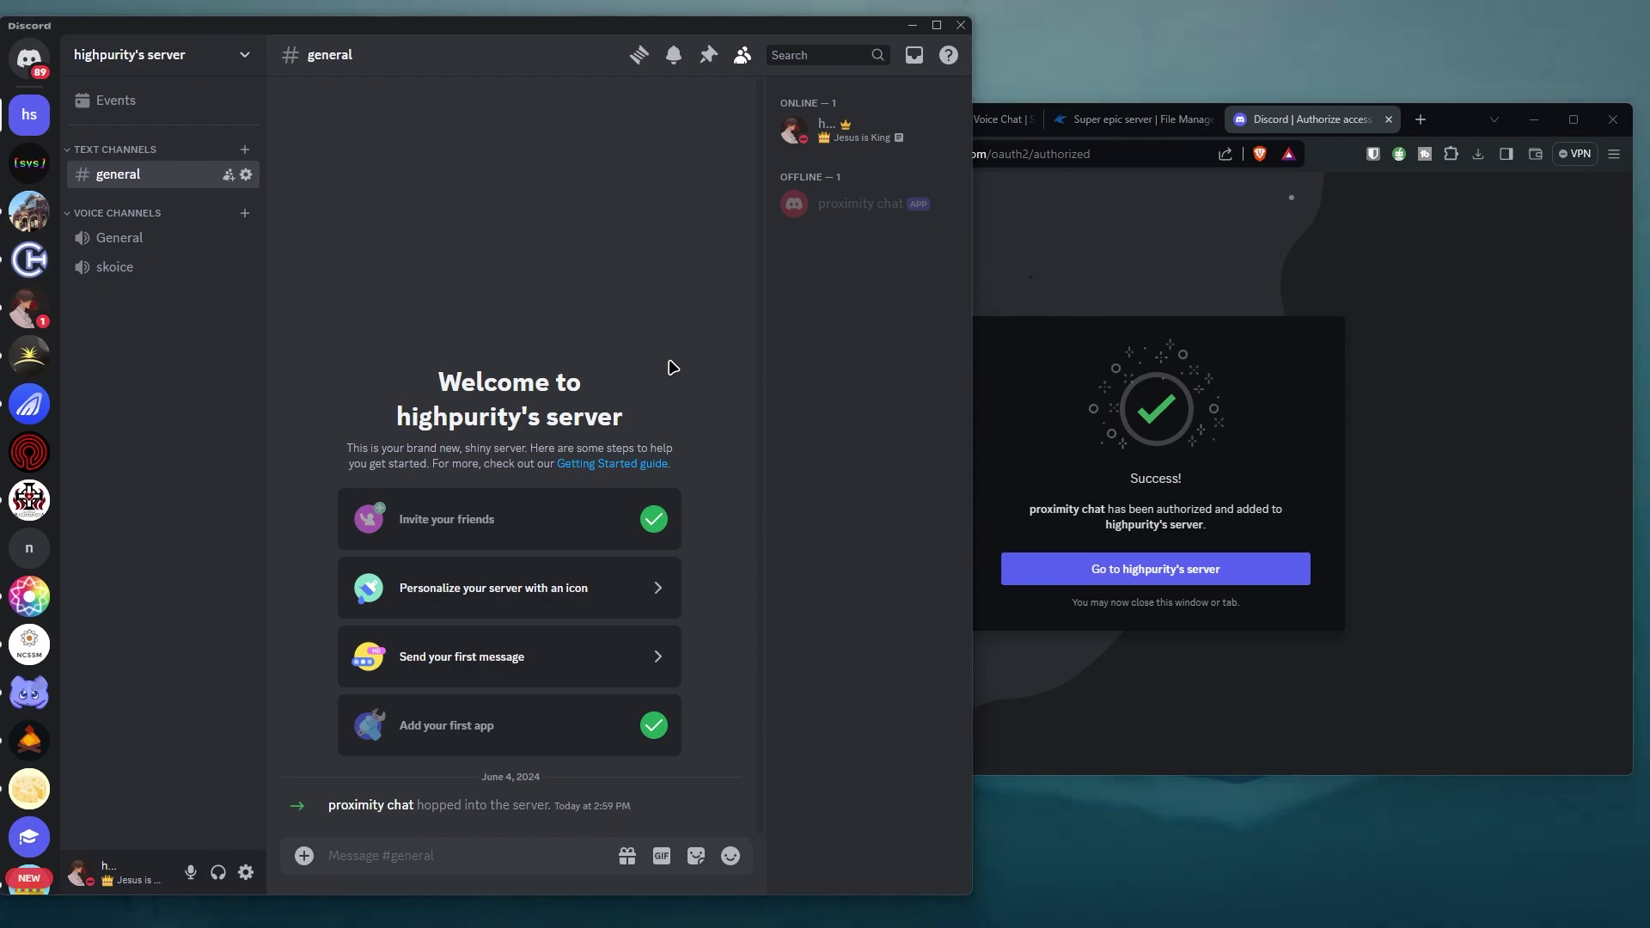
Close the authorization page in the browser and bring up the Skoice: Proximity Voice Chat plugin page on SpigotMC.
click(1072, 324)
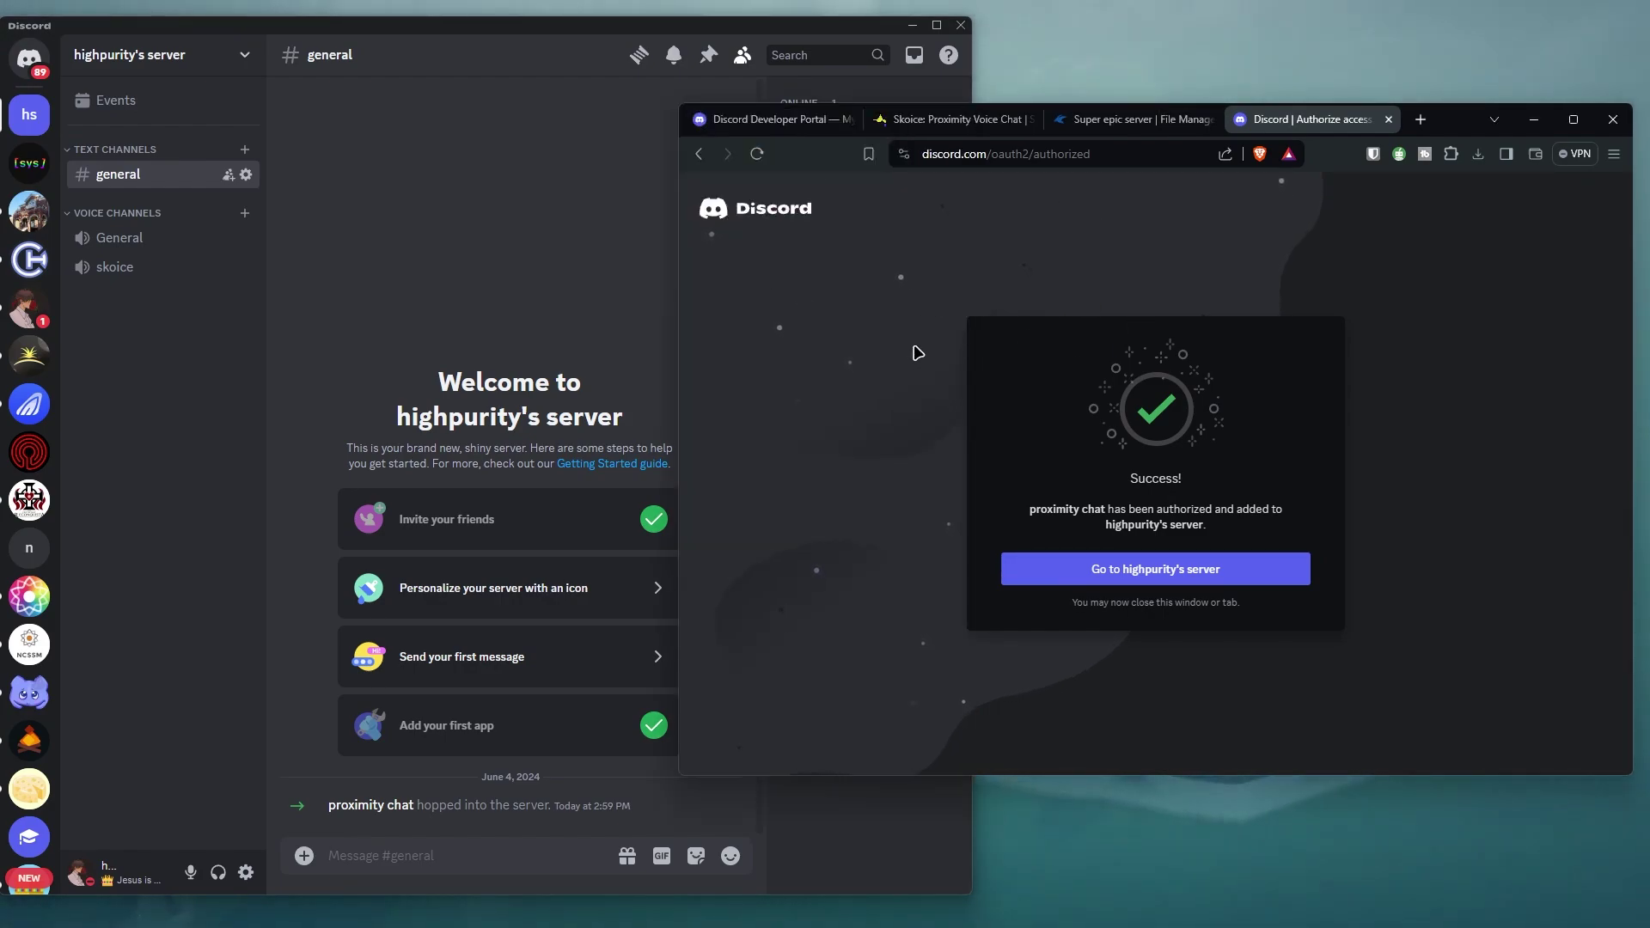
click(1389, 119)
click(984, 121)
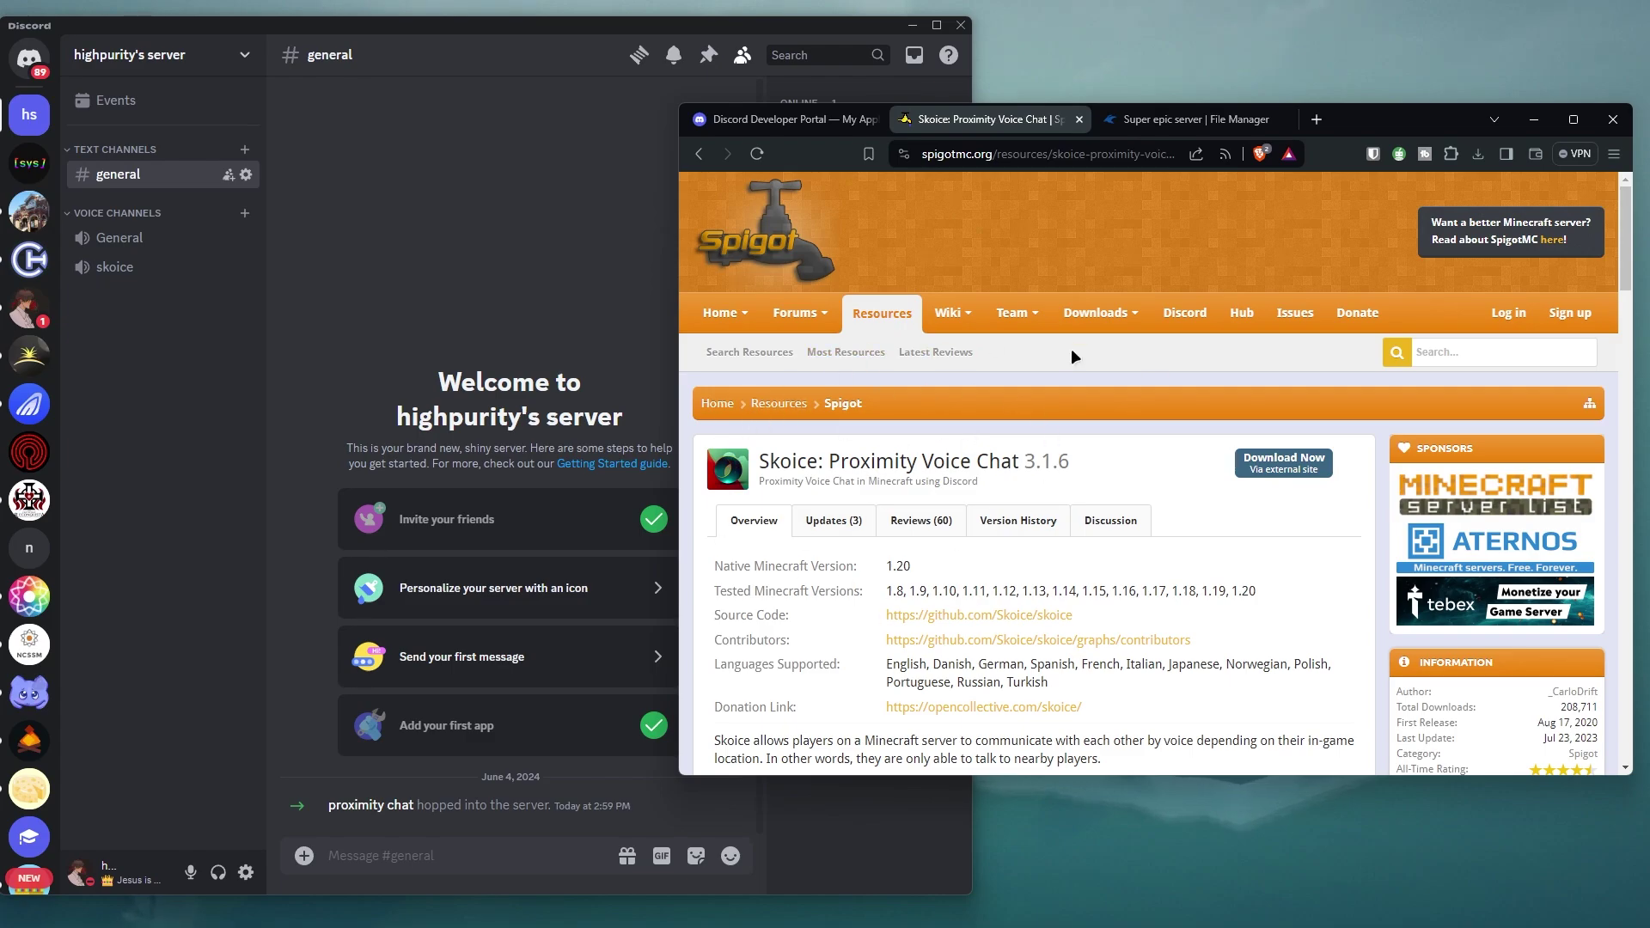
drag(762, 457, 1066, 445)
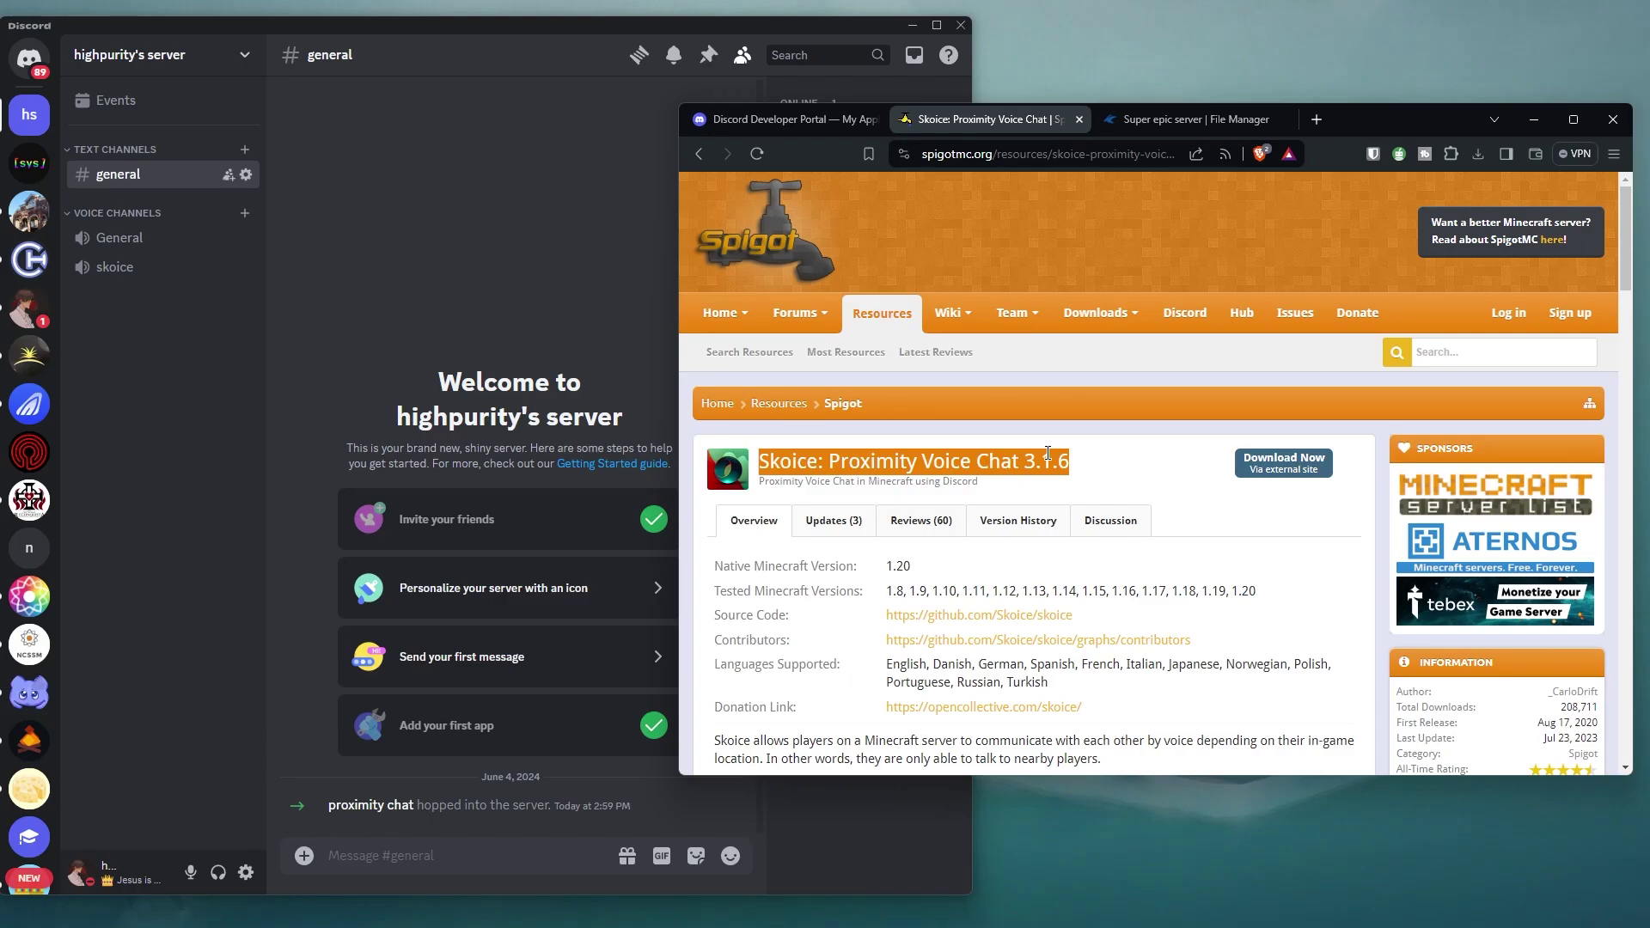
click(1142, 476)
scroll(1142, 476, down, 1)
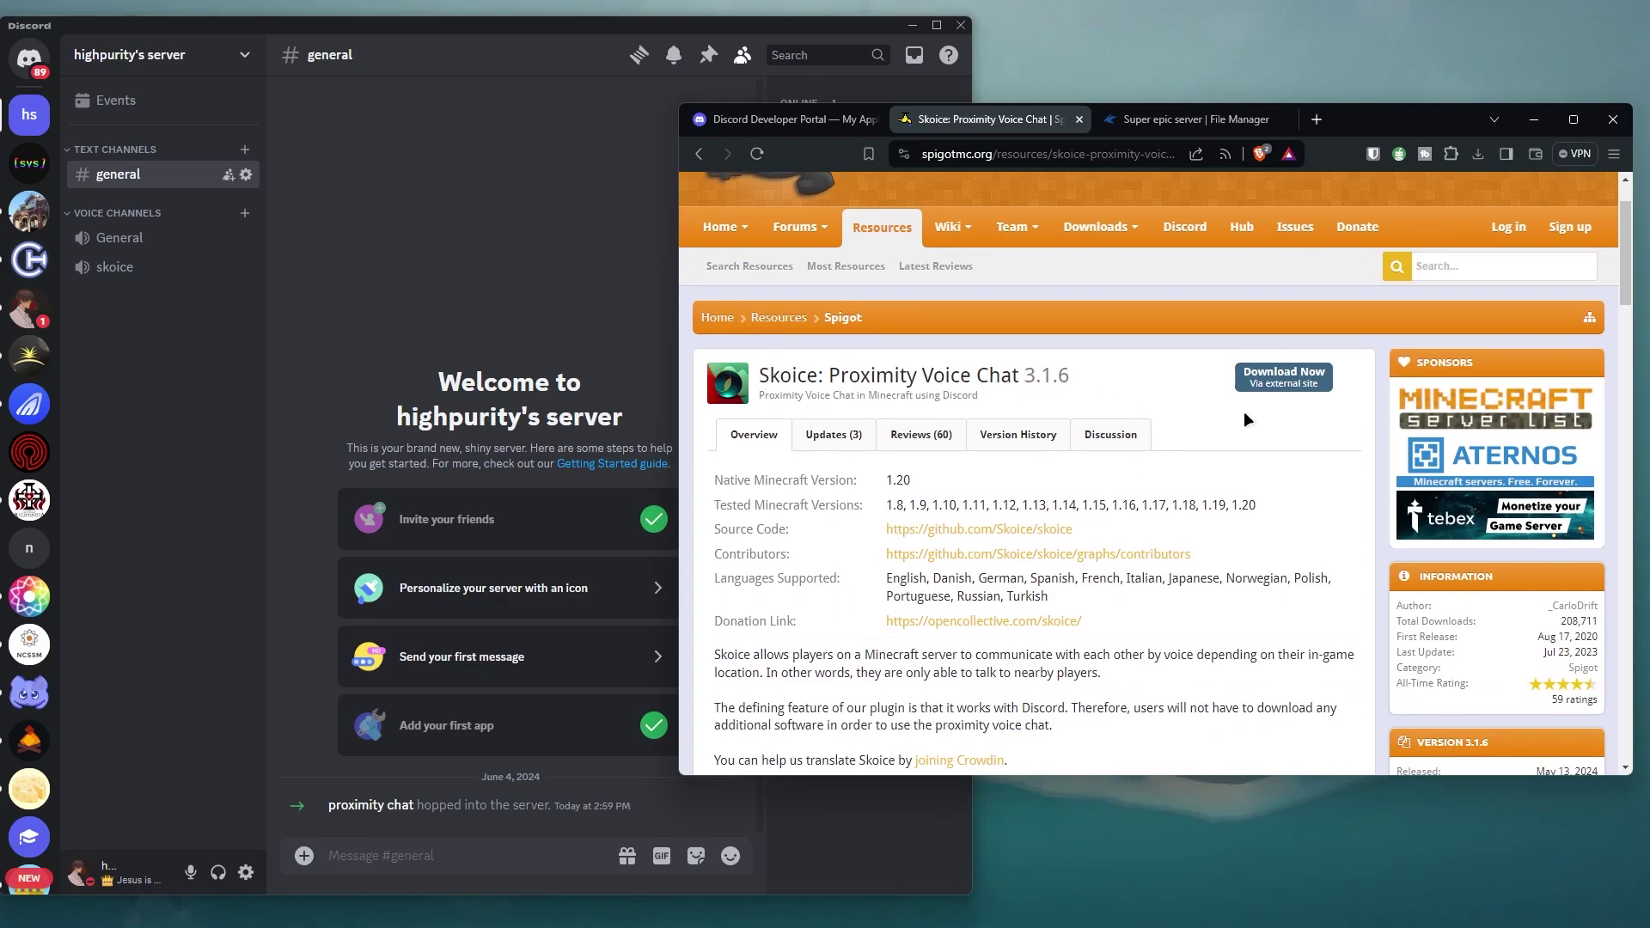
Download the Skoice plugin and save it as Skoice.jar in the Downloads folder.
click(1262, 389)
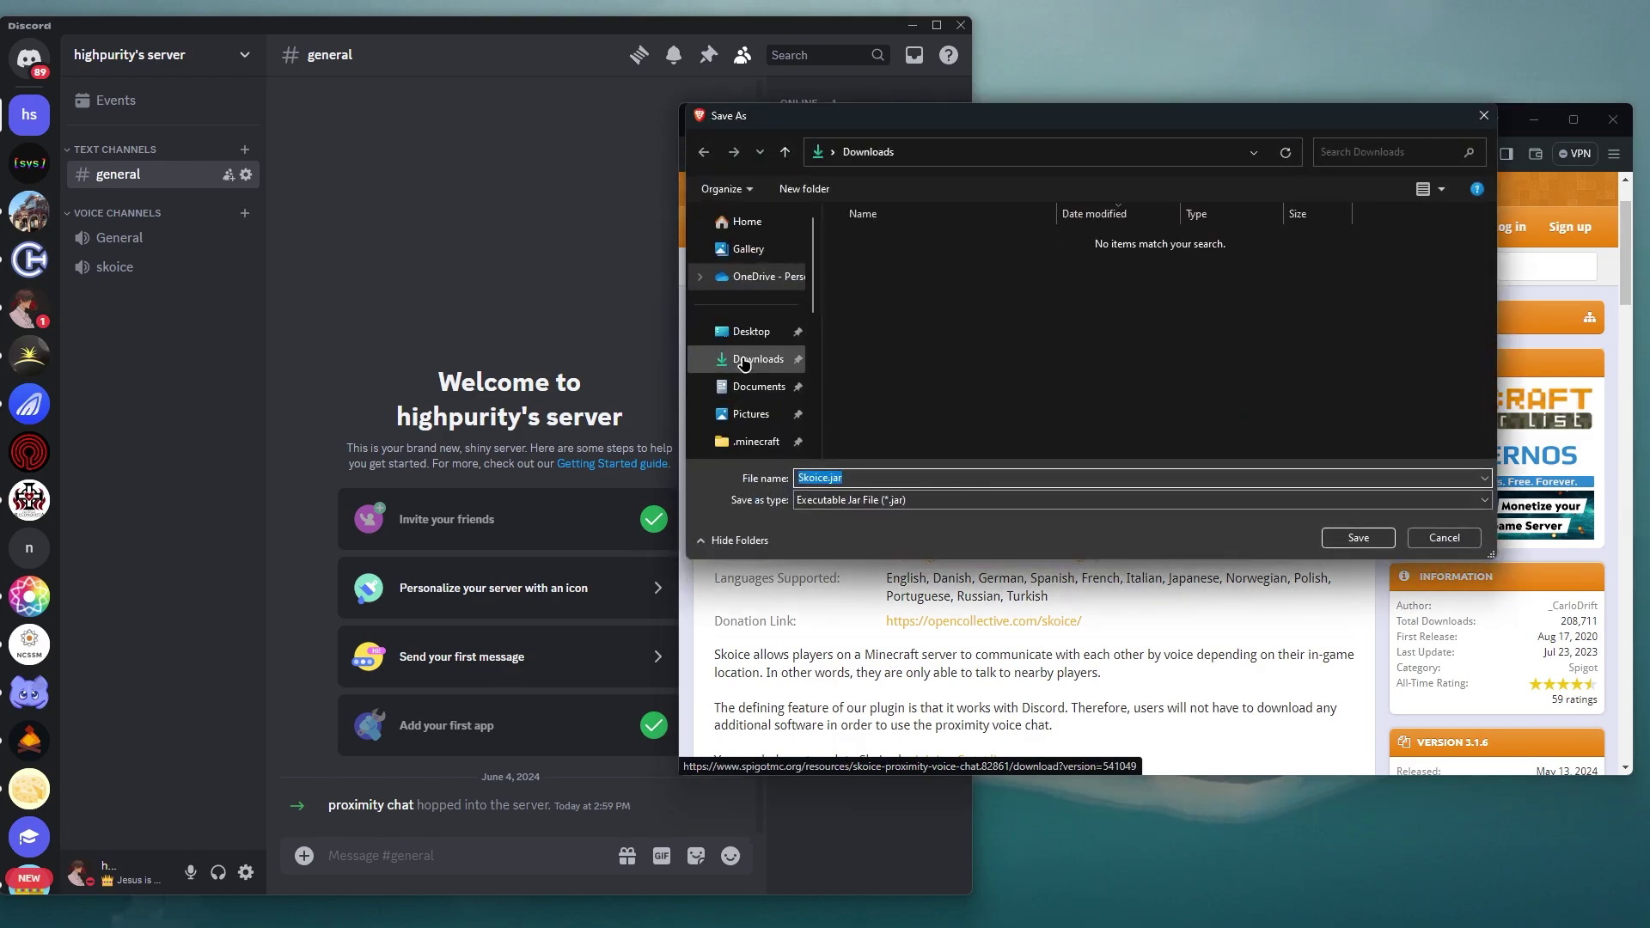
click(745, 361)
click(1358, 538)
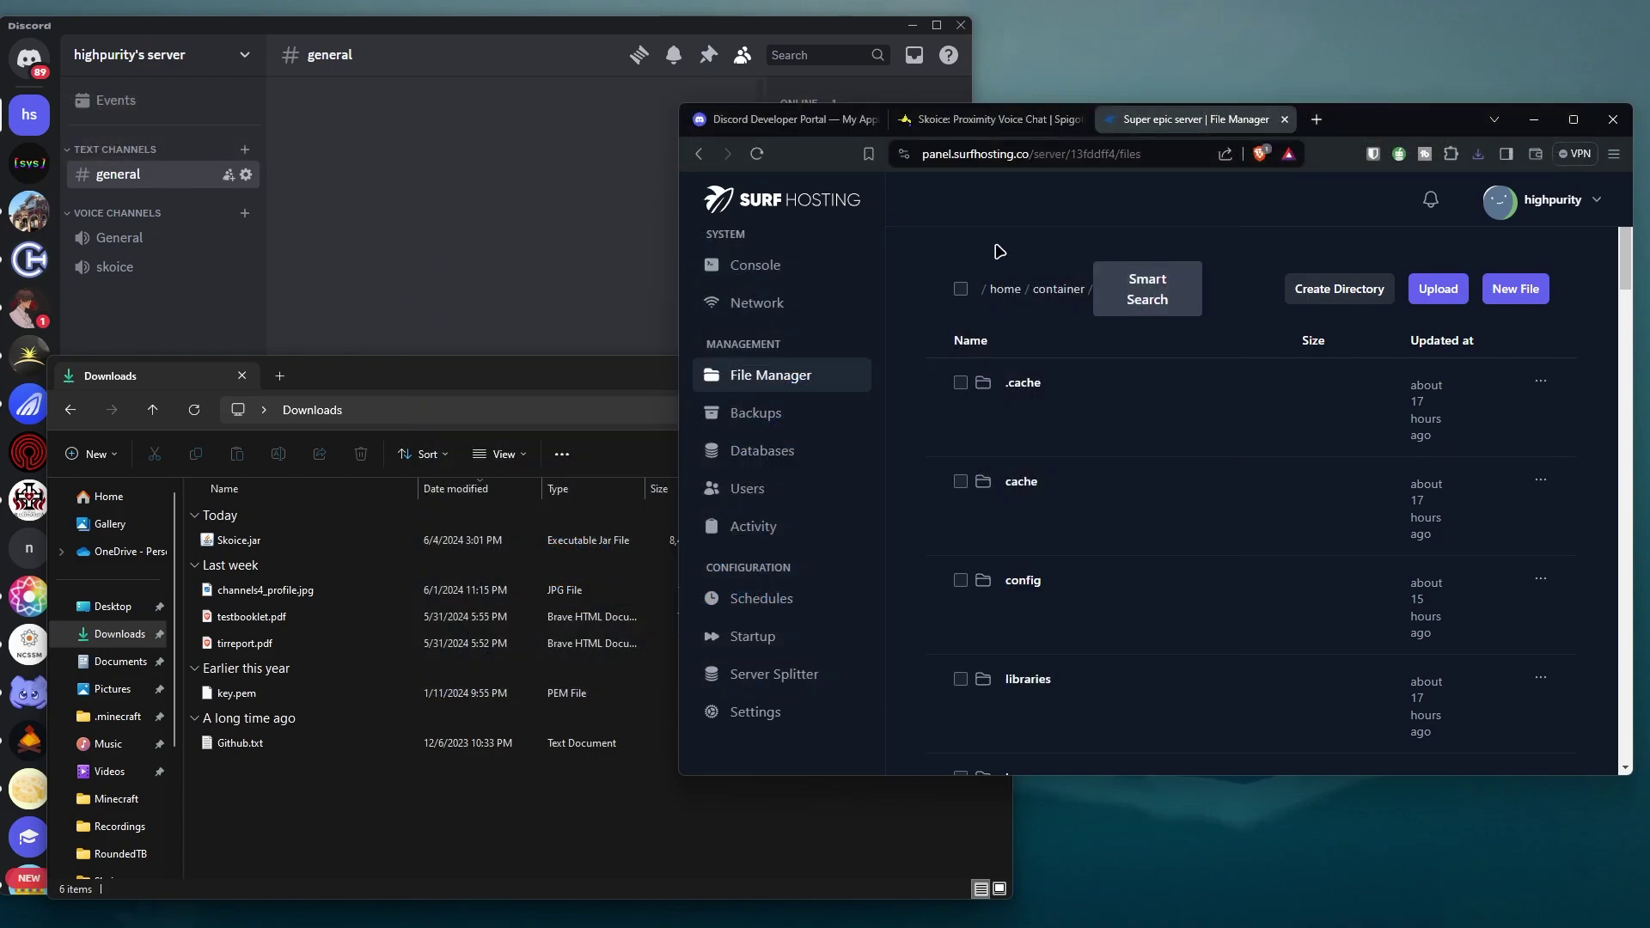
Upload Skoice.jar from the Downloads folder into the Minecraft server's plugins directory.
scroll(1063, 430, down, 2)
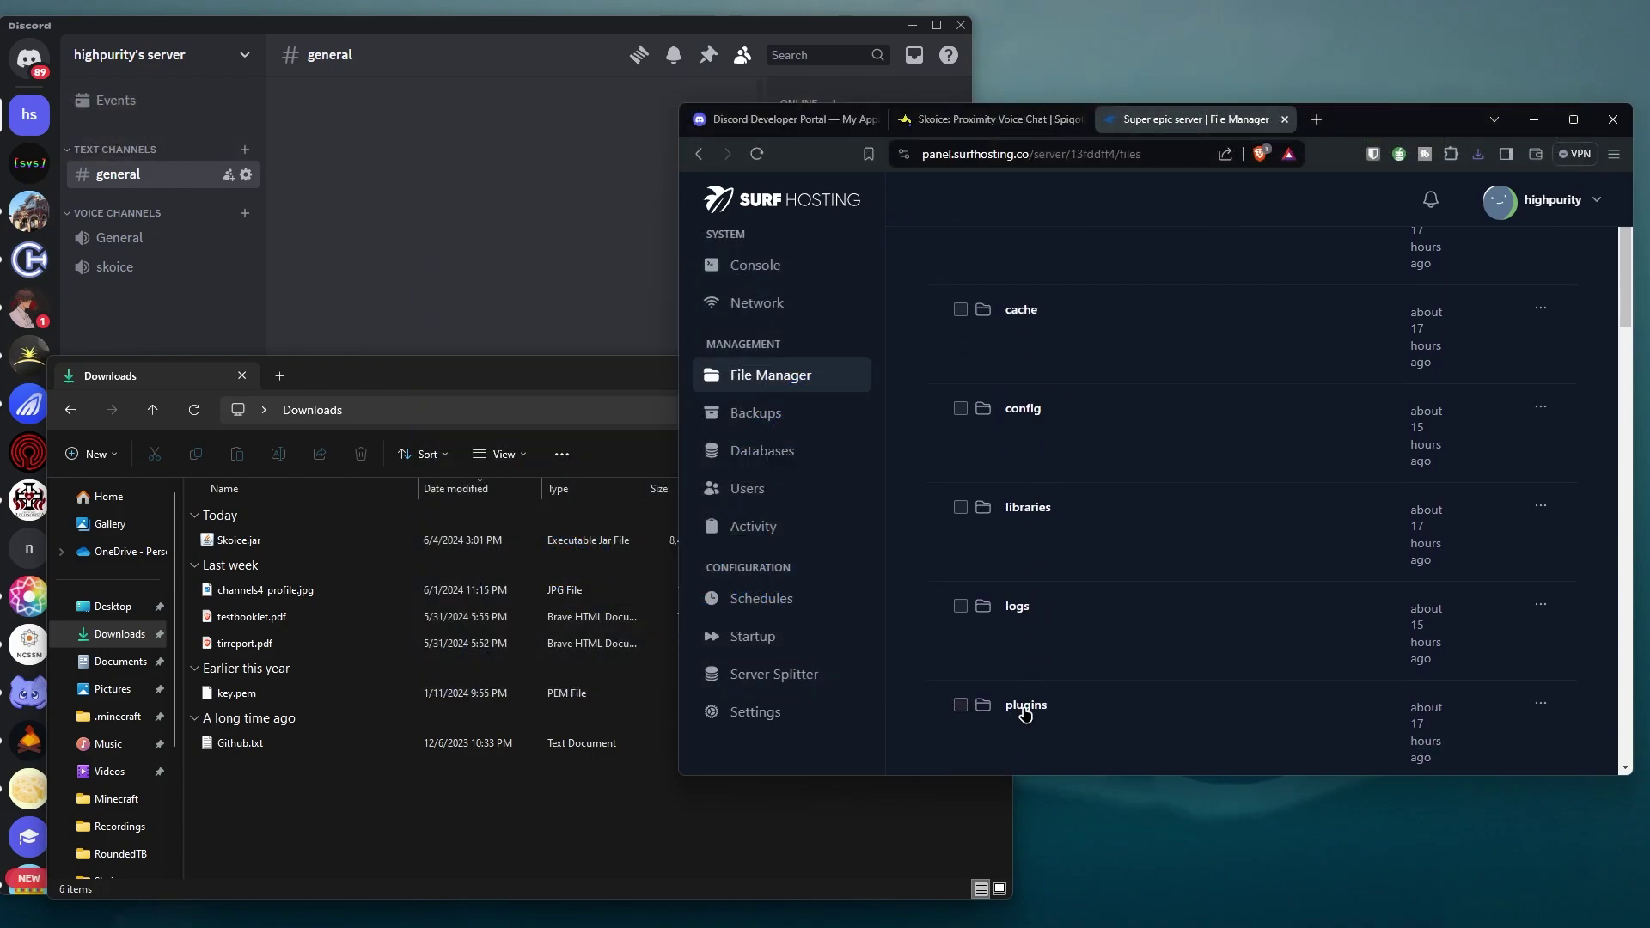
click(1027, 714)
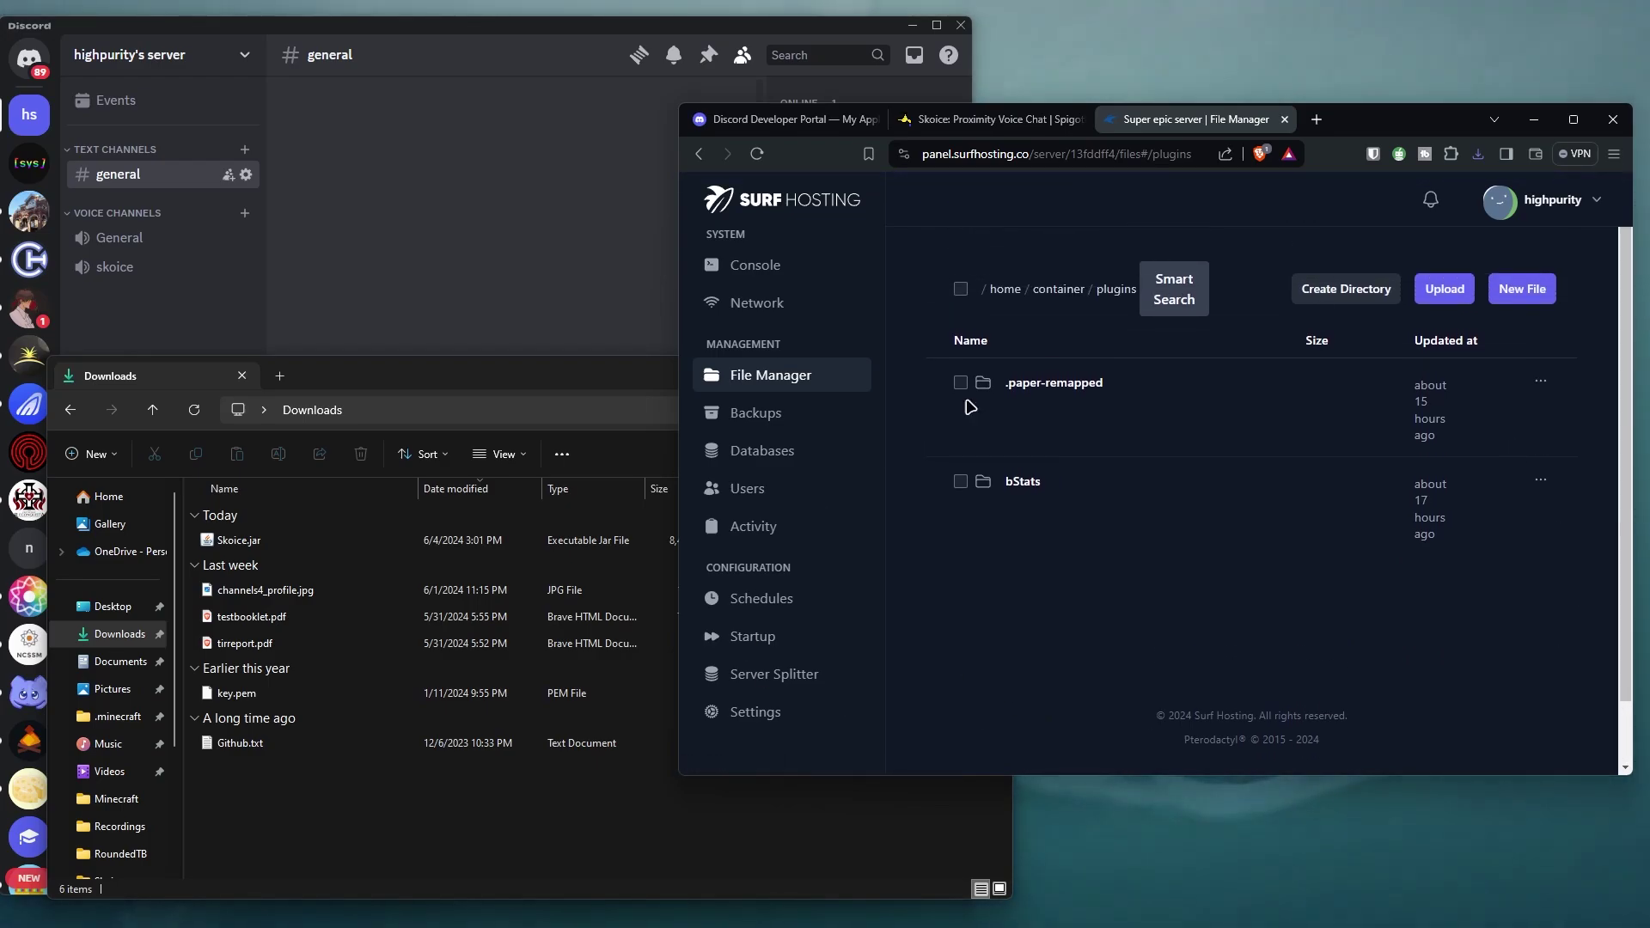
drag(281, 554, 1152, 567)
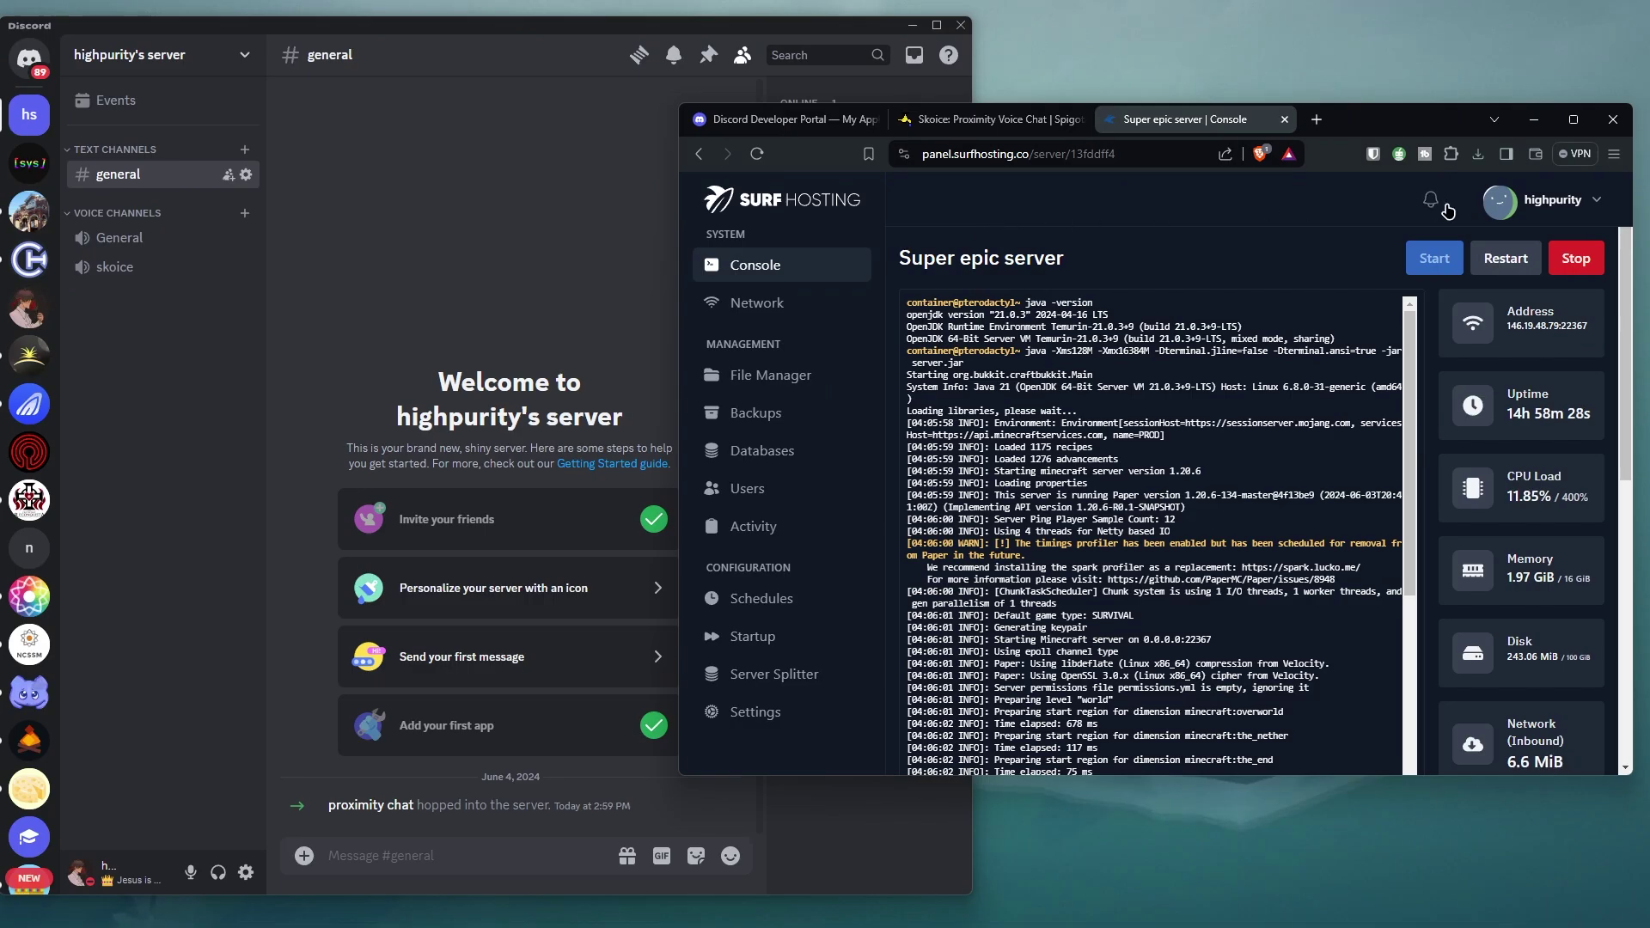
Restart the Minecraft server and read the Skoice token warning in its console log.
click(1506, 256)
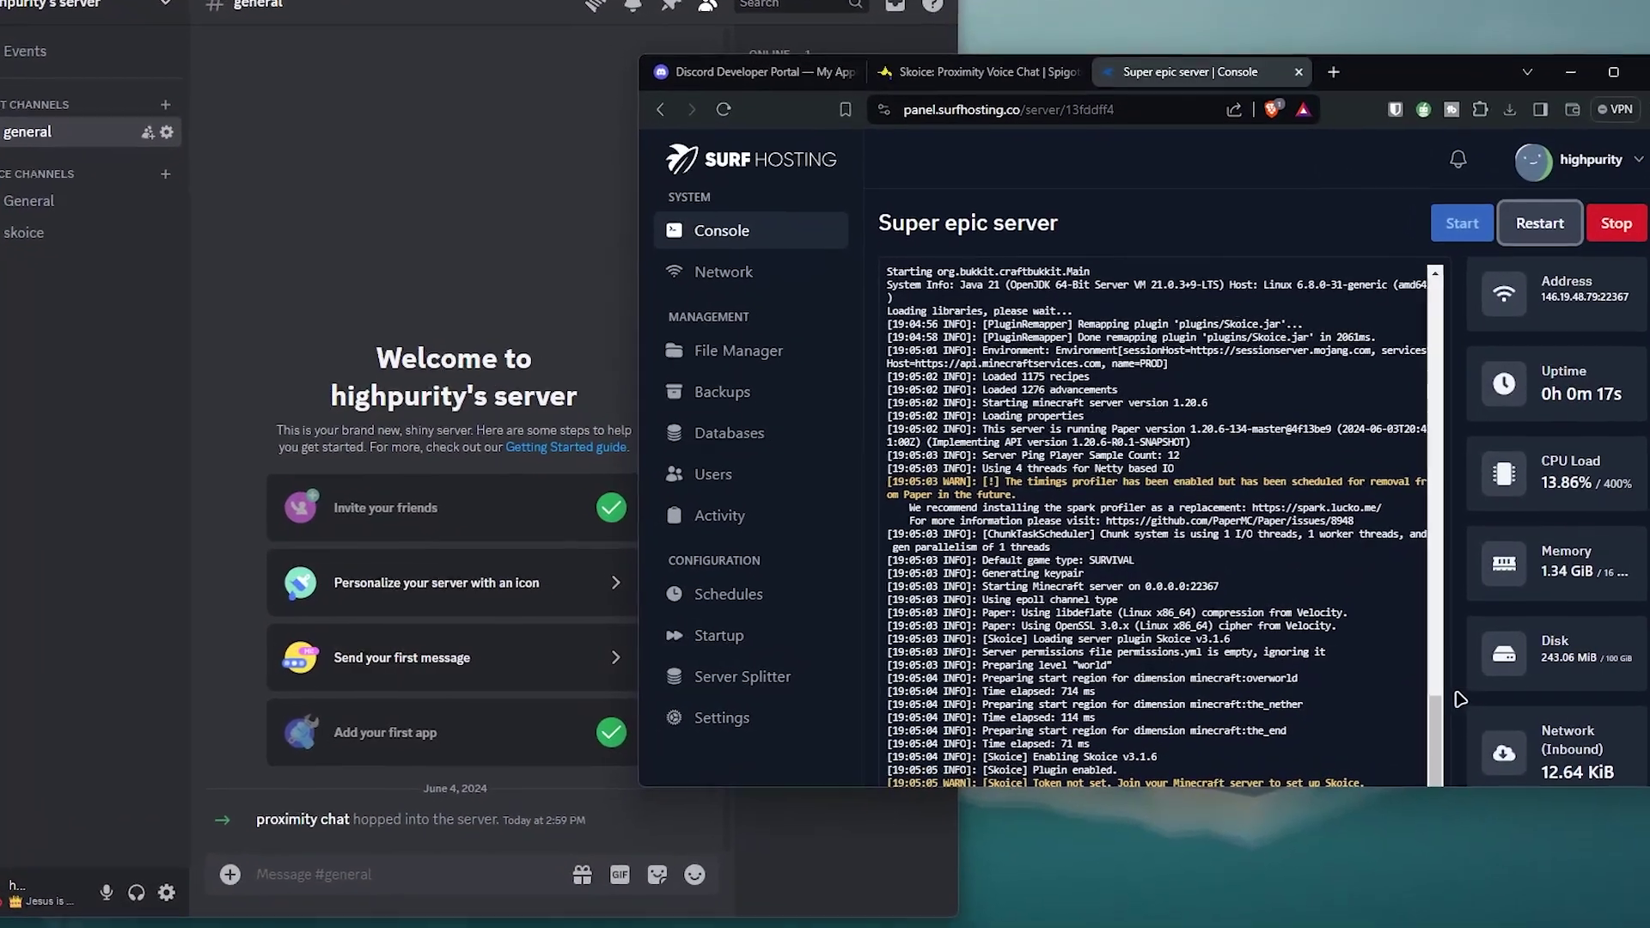
scroll(1459, 698, down, 3)
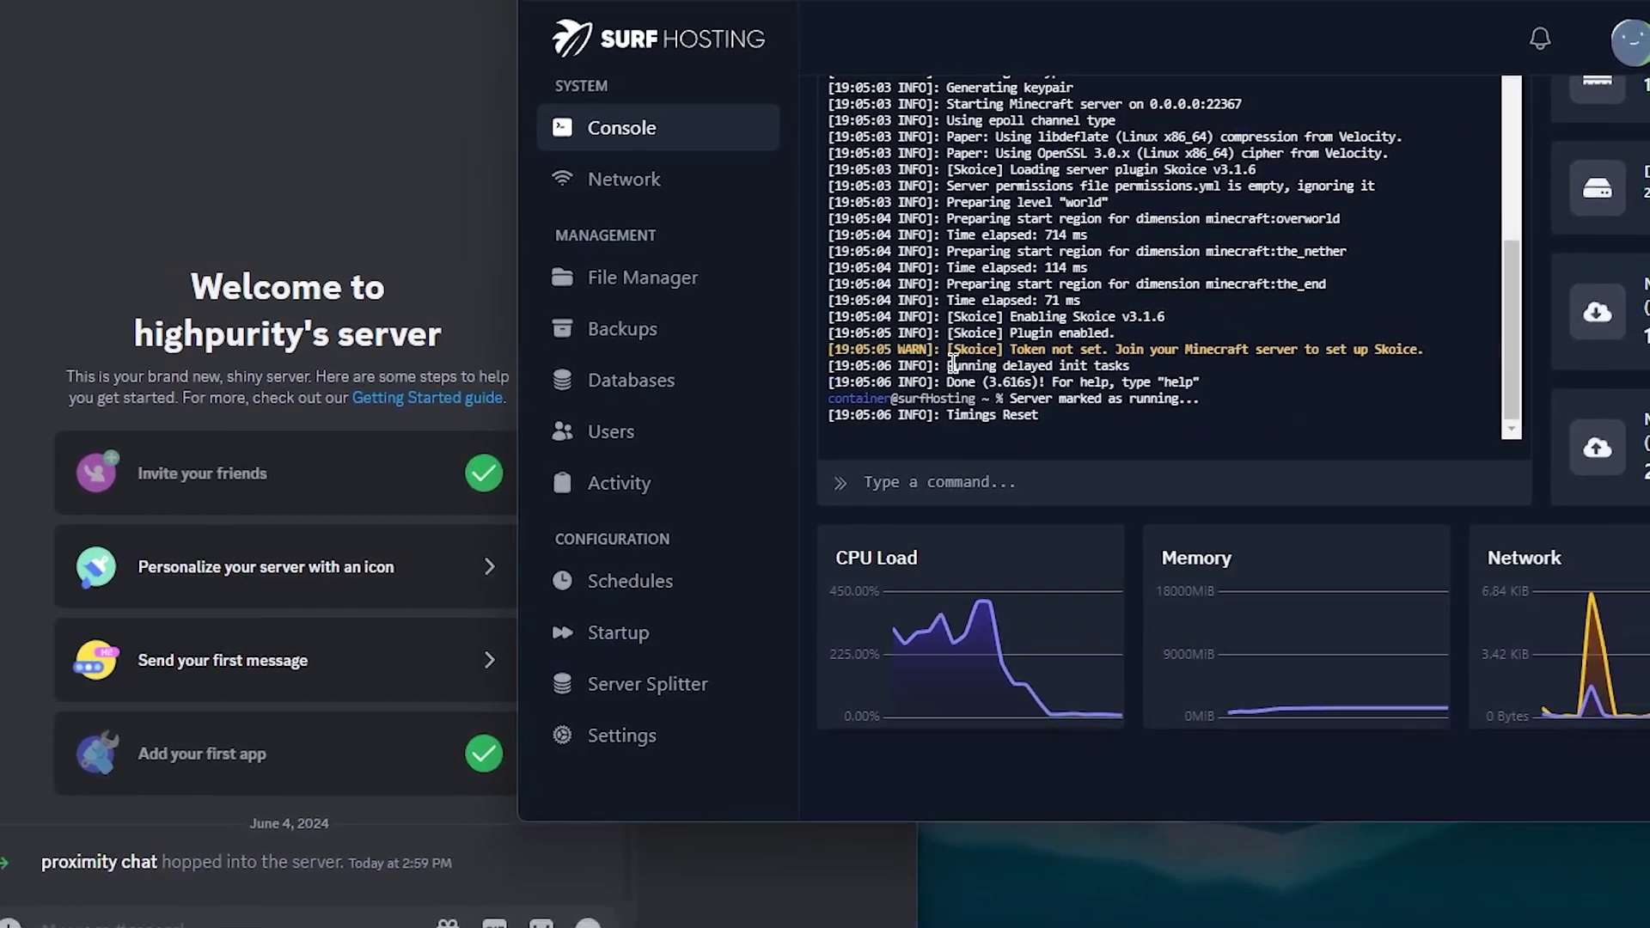
drag(949, 350, 1436, 353)
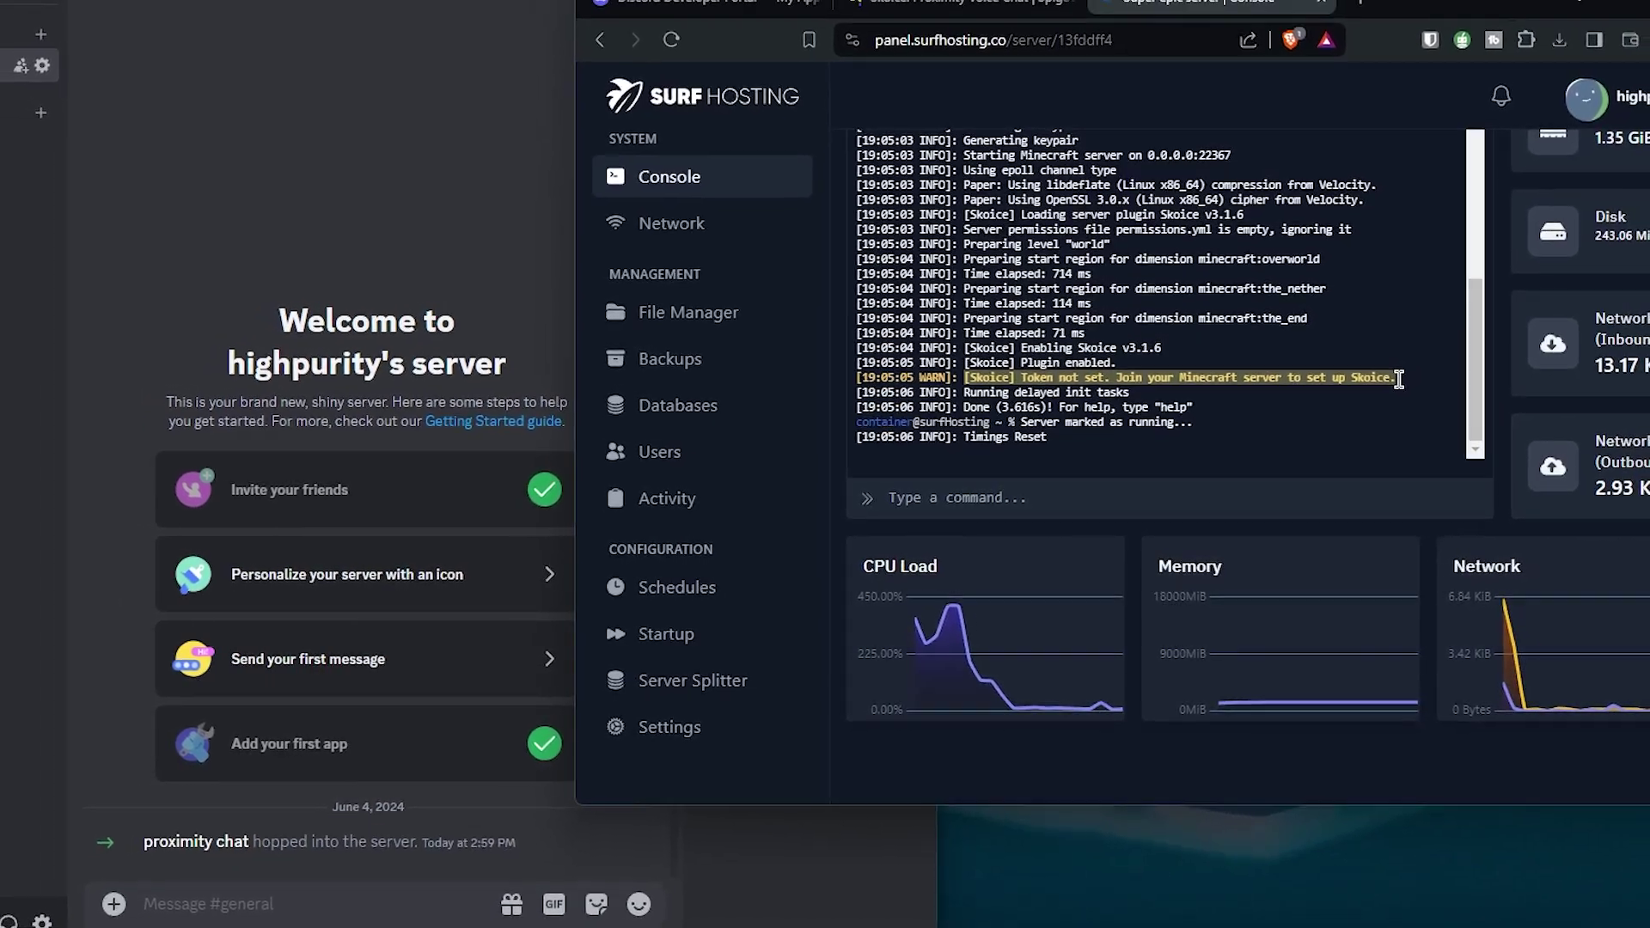
double_click(930, 386)
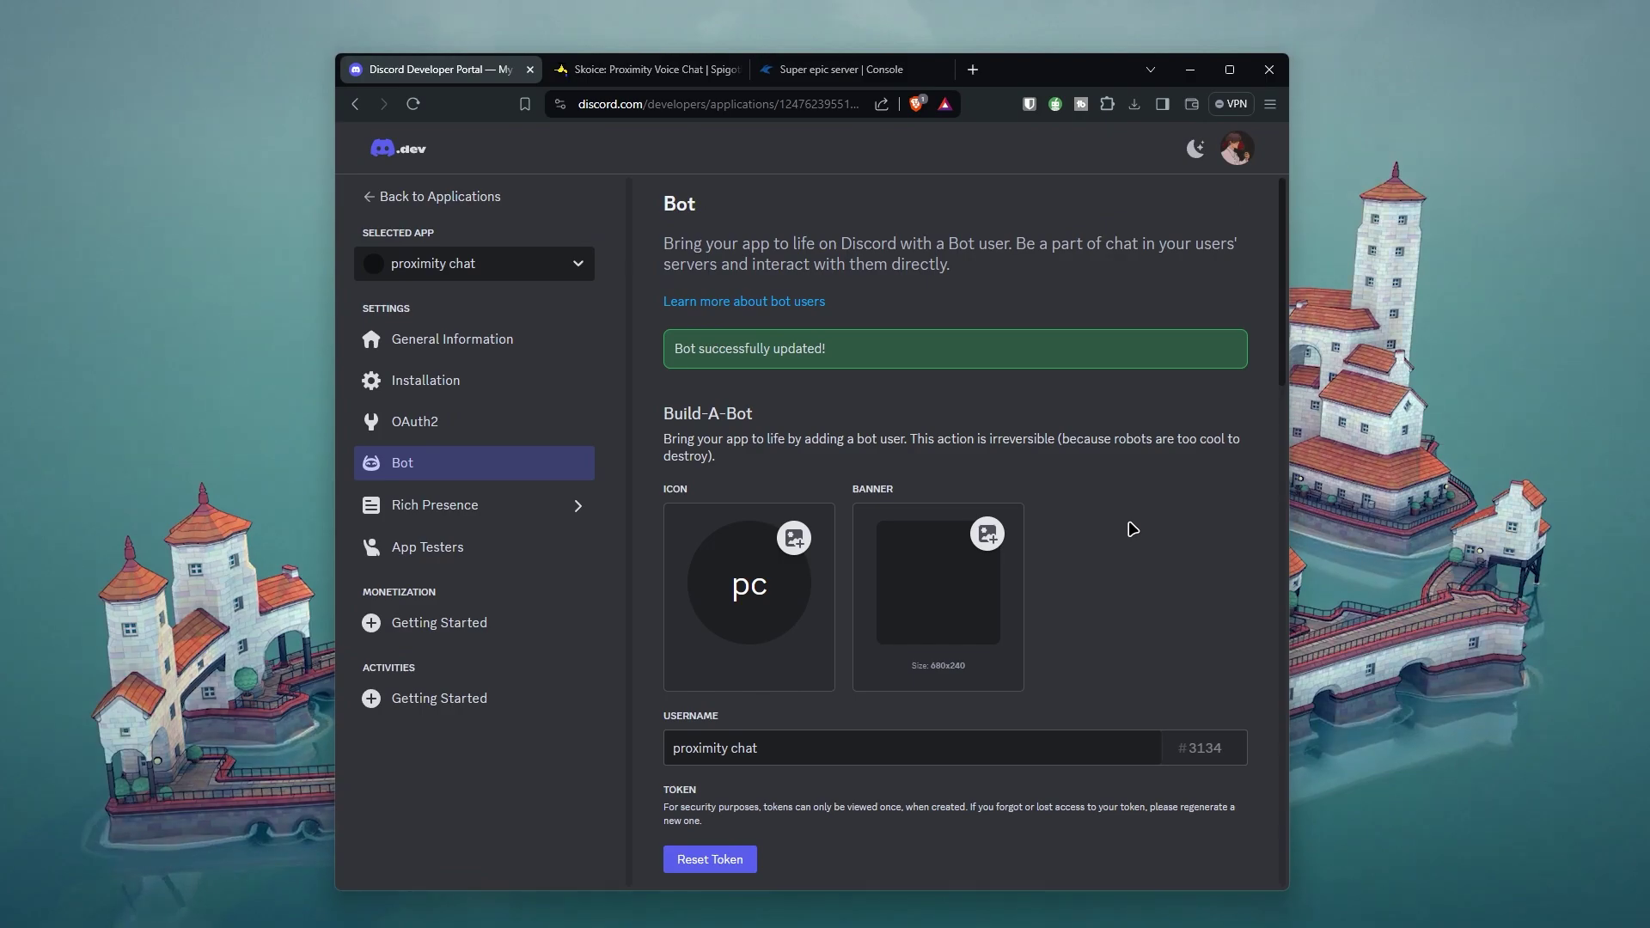
Turn off the Public Bot setting of the proximity chat bot and save the changes.
scroll(1144, 487, down, 2)
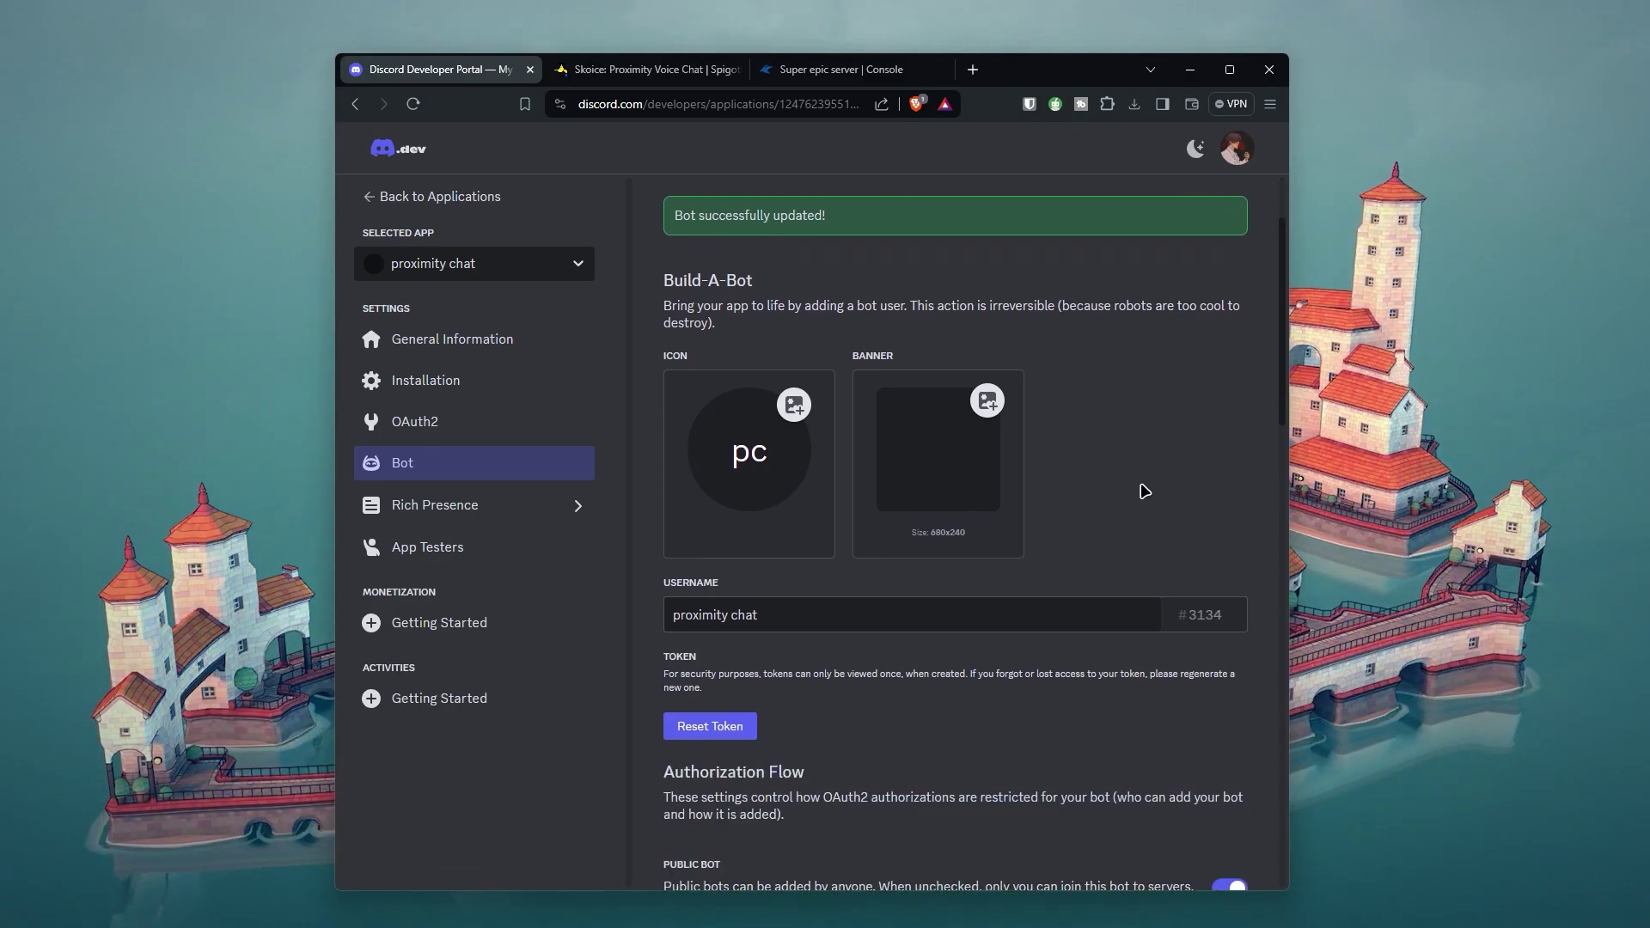
scroll(1145, 488, down, 2)
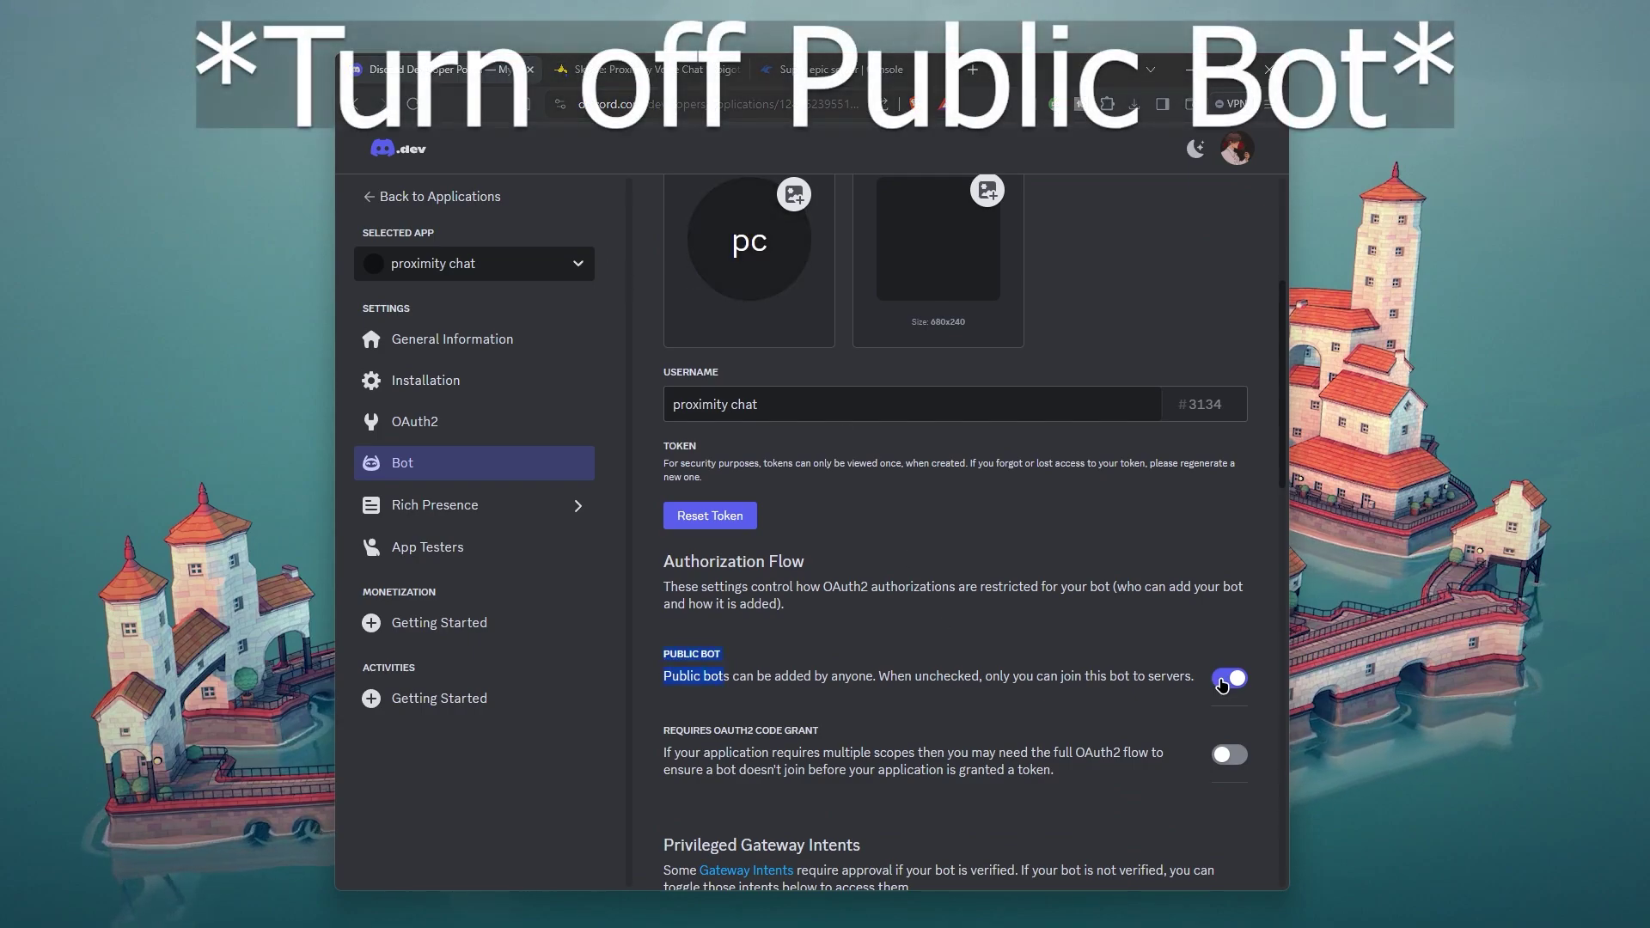
click(1222, 683)
click(1168, 834)
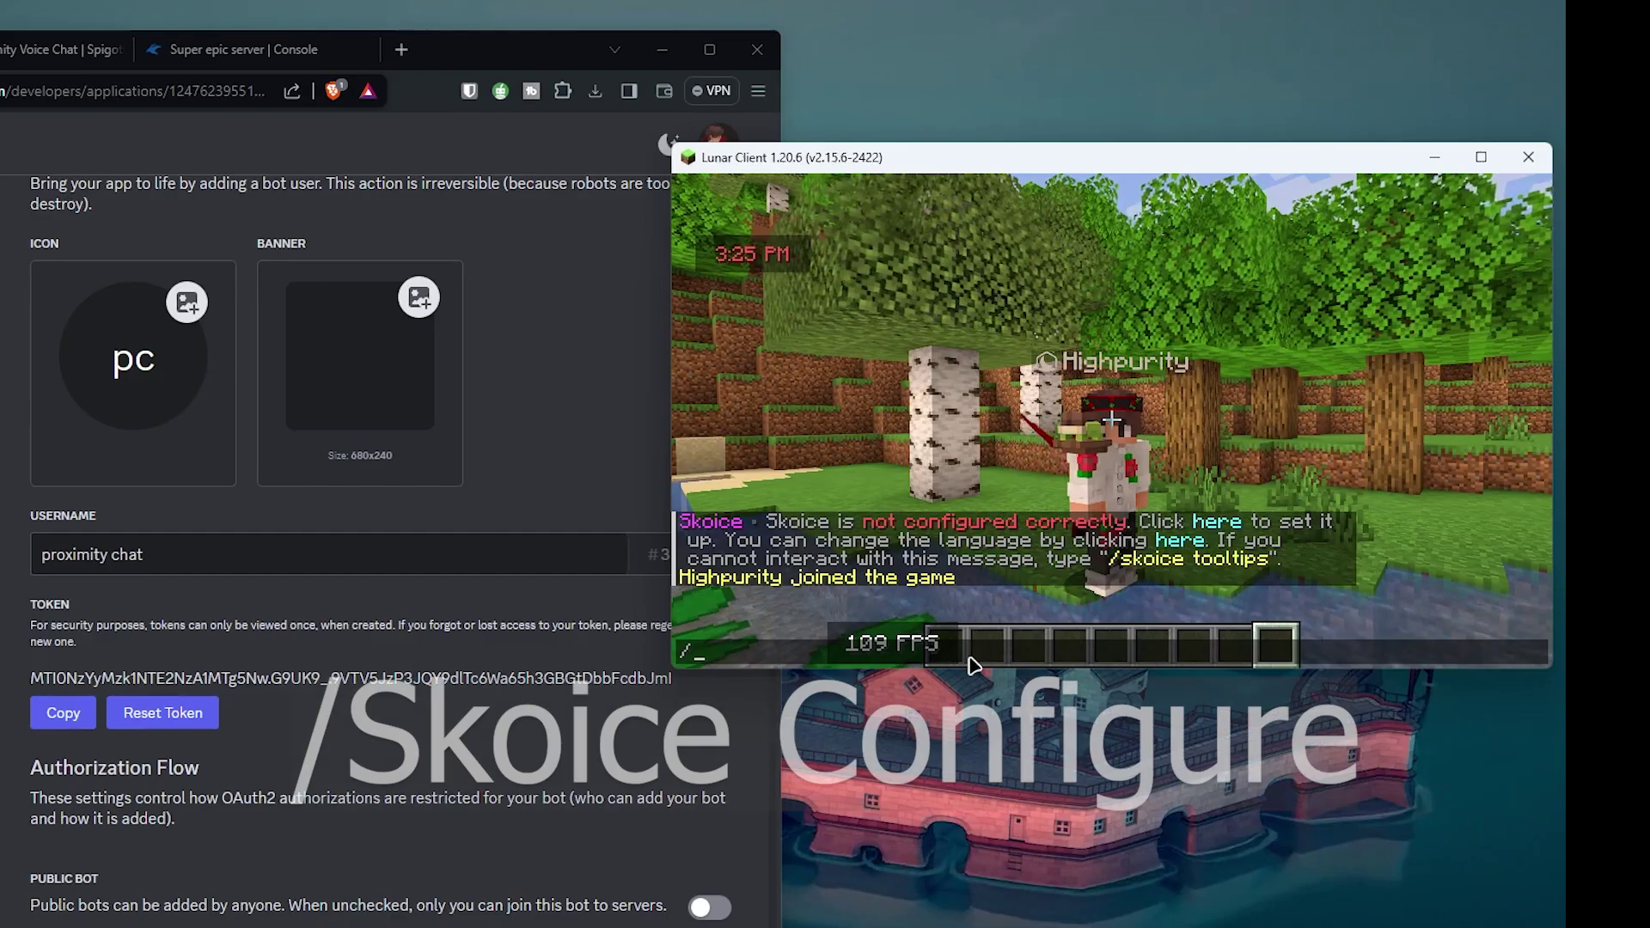
Run the /skoice configure command in the Minecraft chat.
text(skoice configure)
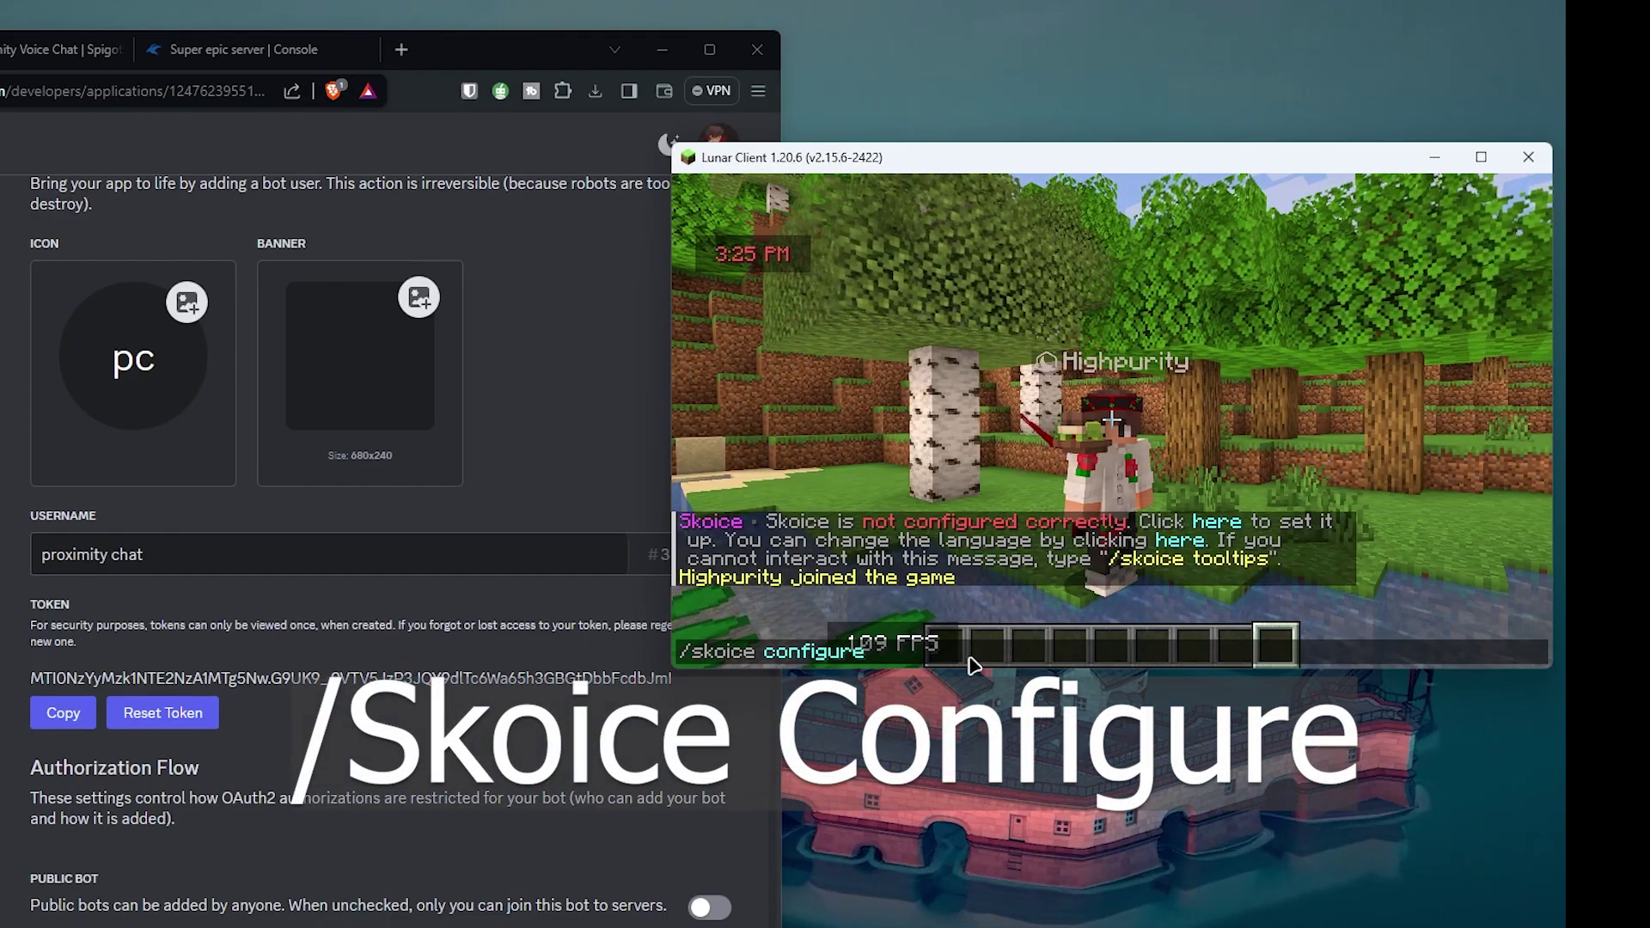
key(Return)
Copy the bot token from the Developer Portal and submit it in Minecraft with the /skoice token command.
text(/)
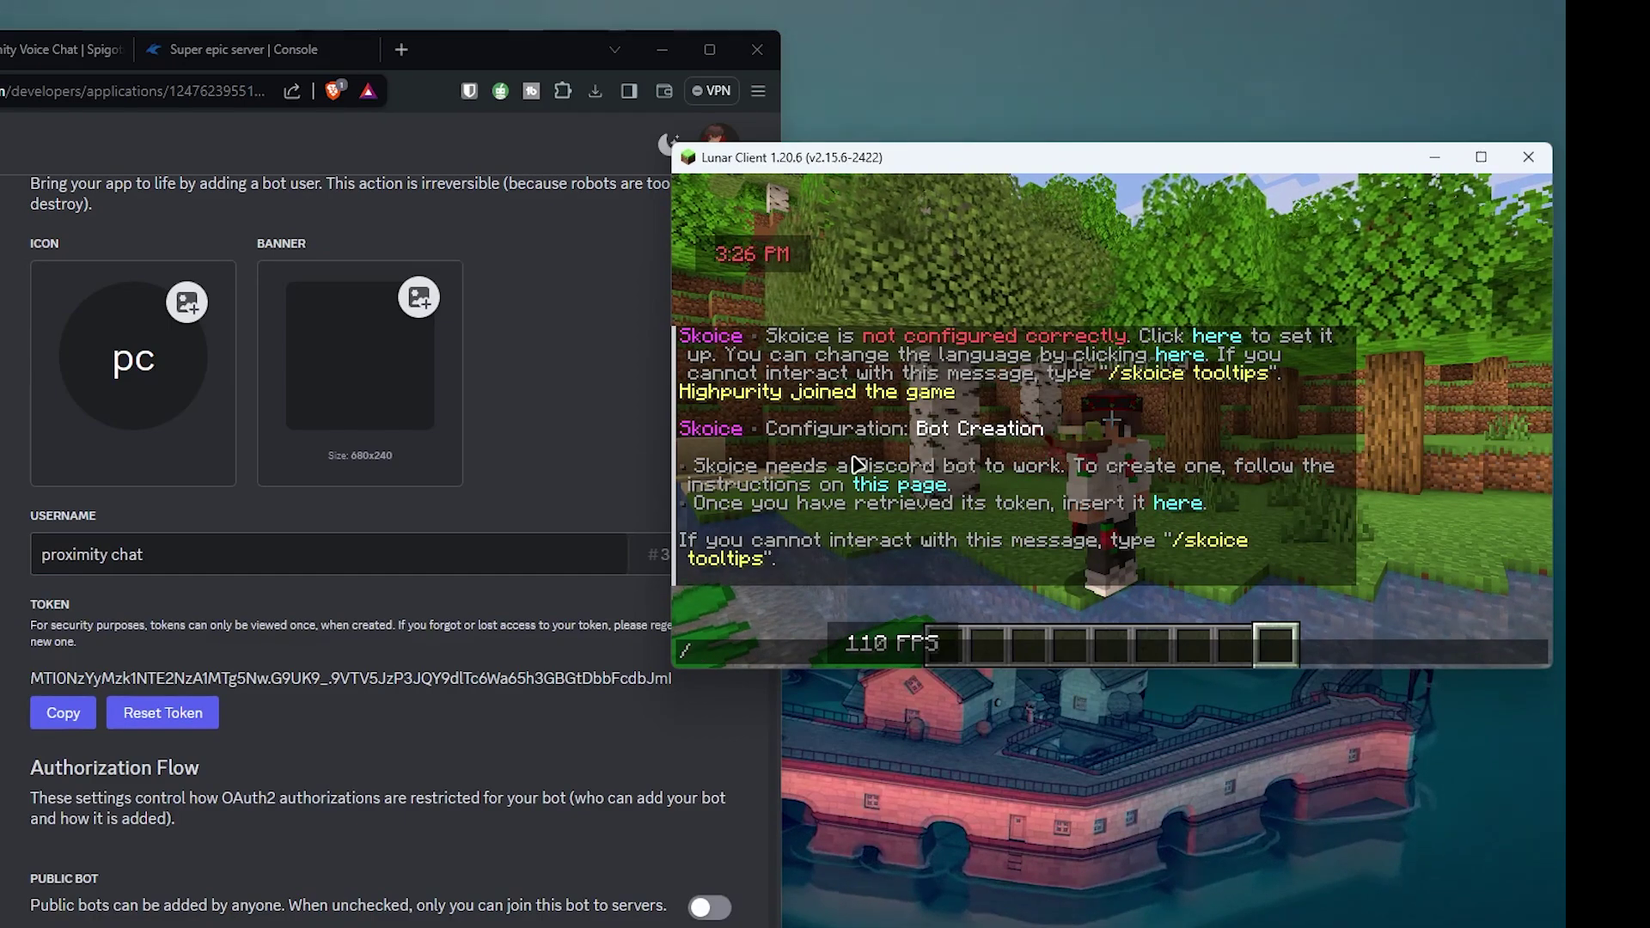
text(skoice token)
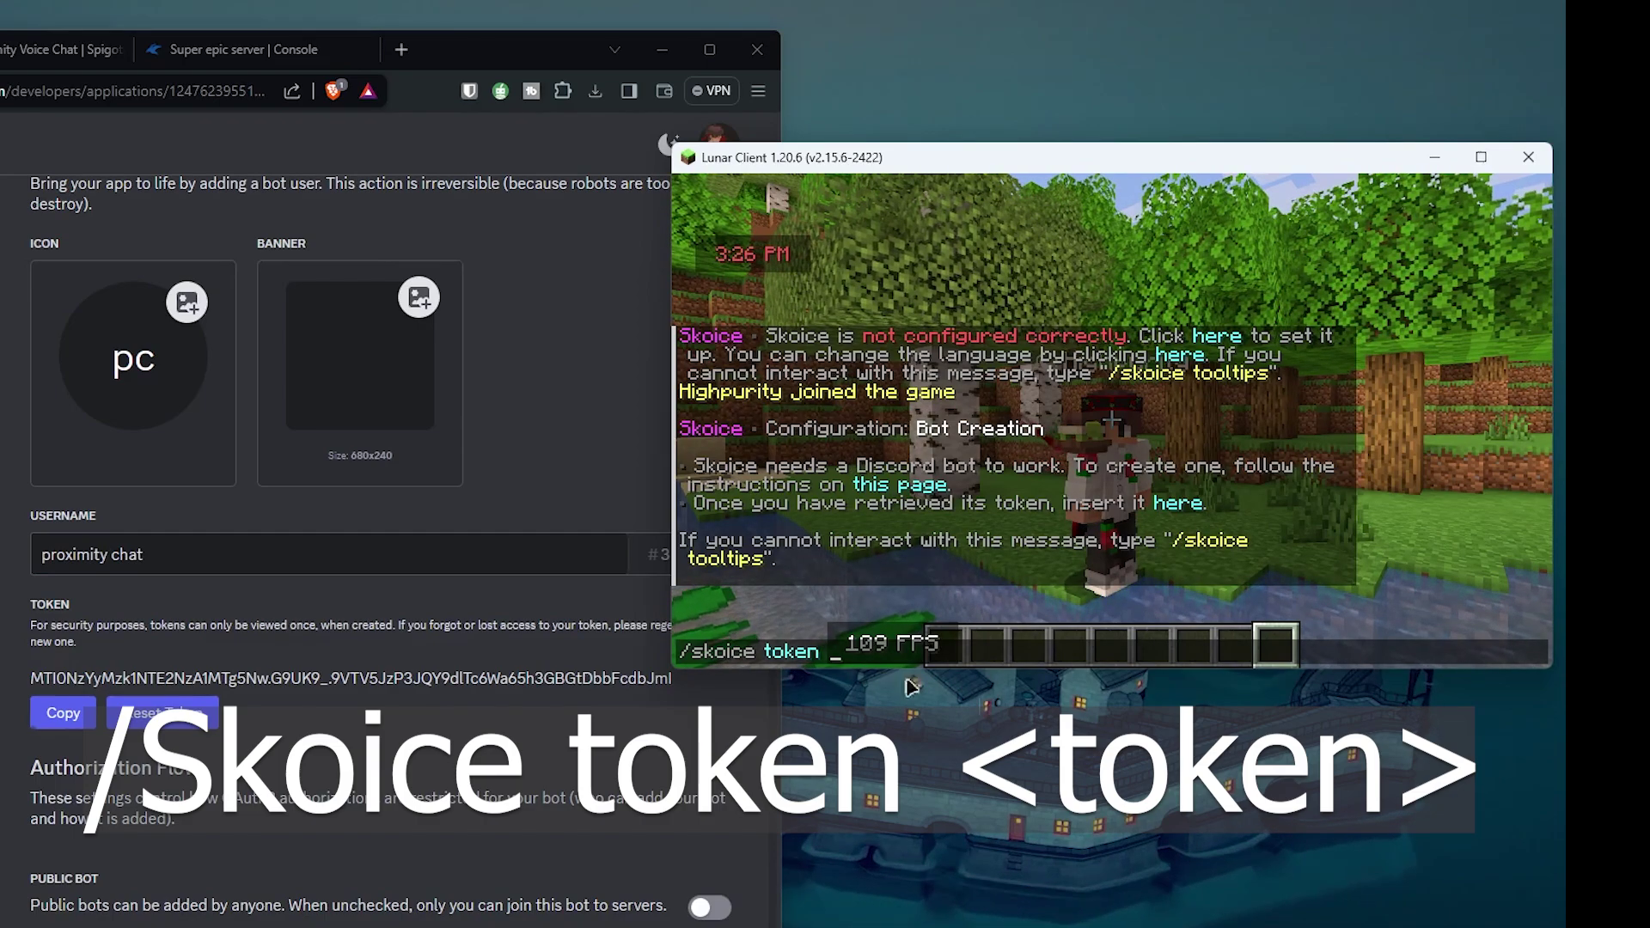
click(328, 672)
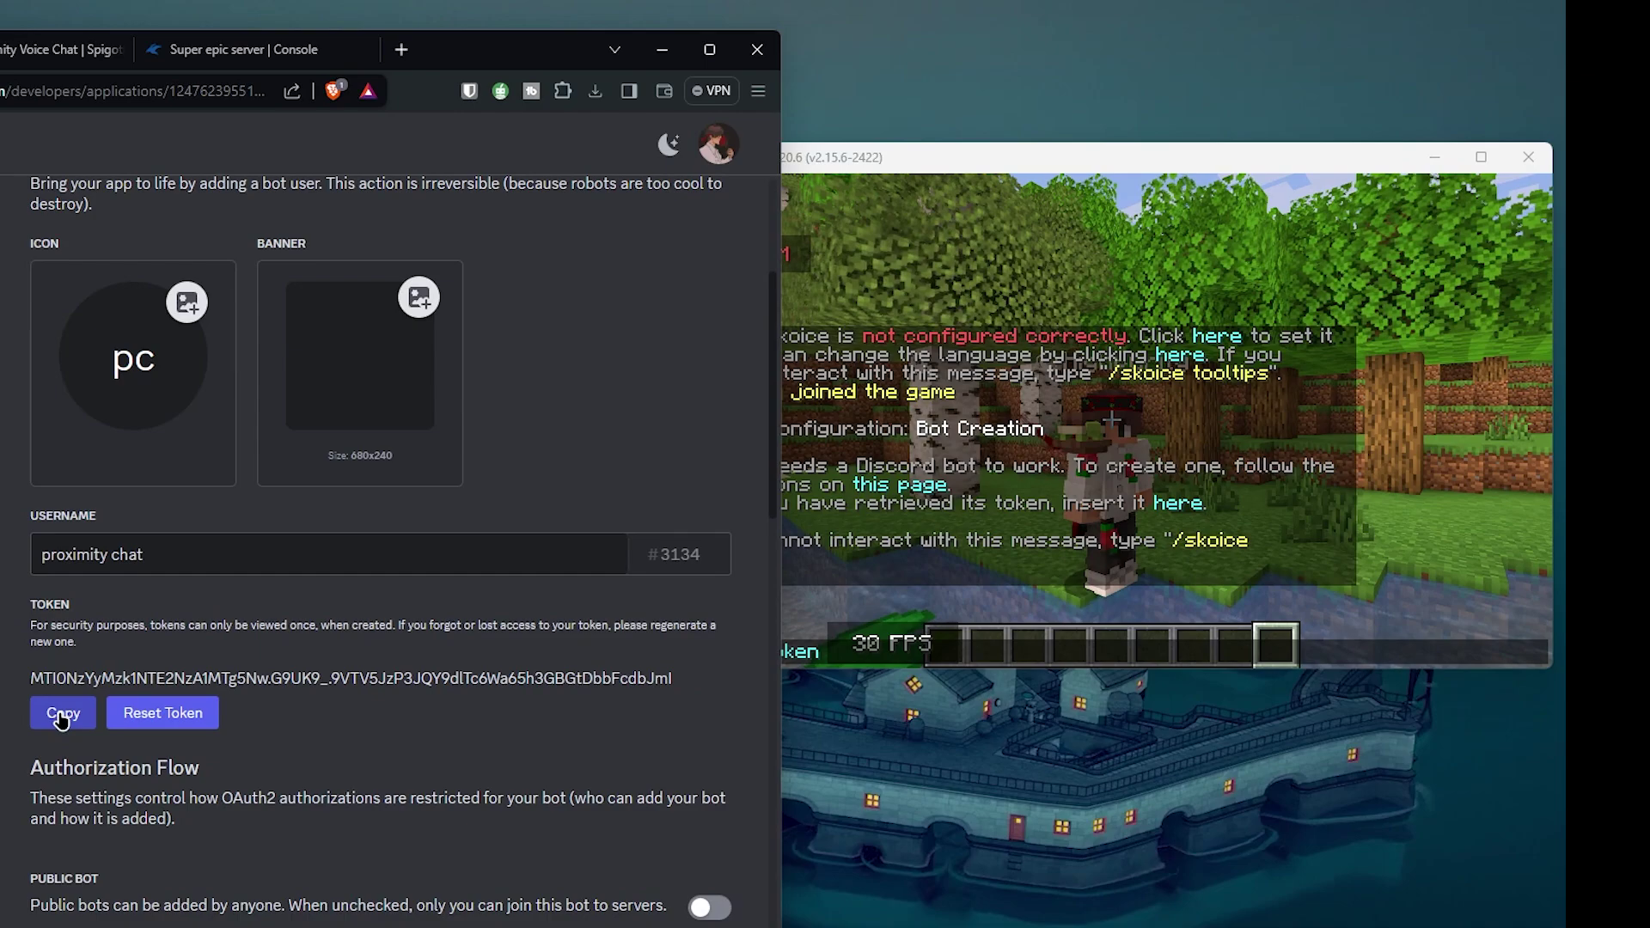
click(60, 715)
click(900, 664)
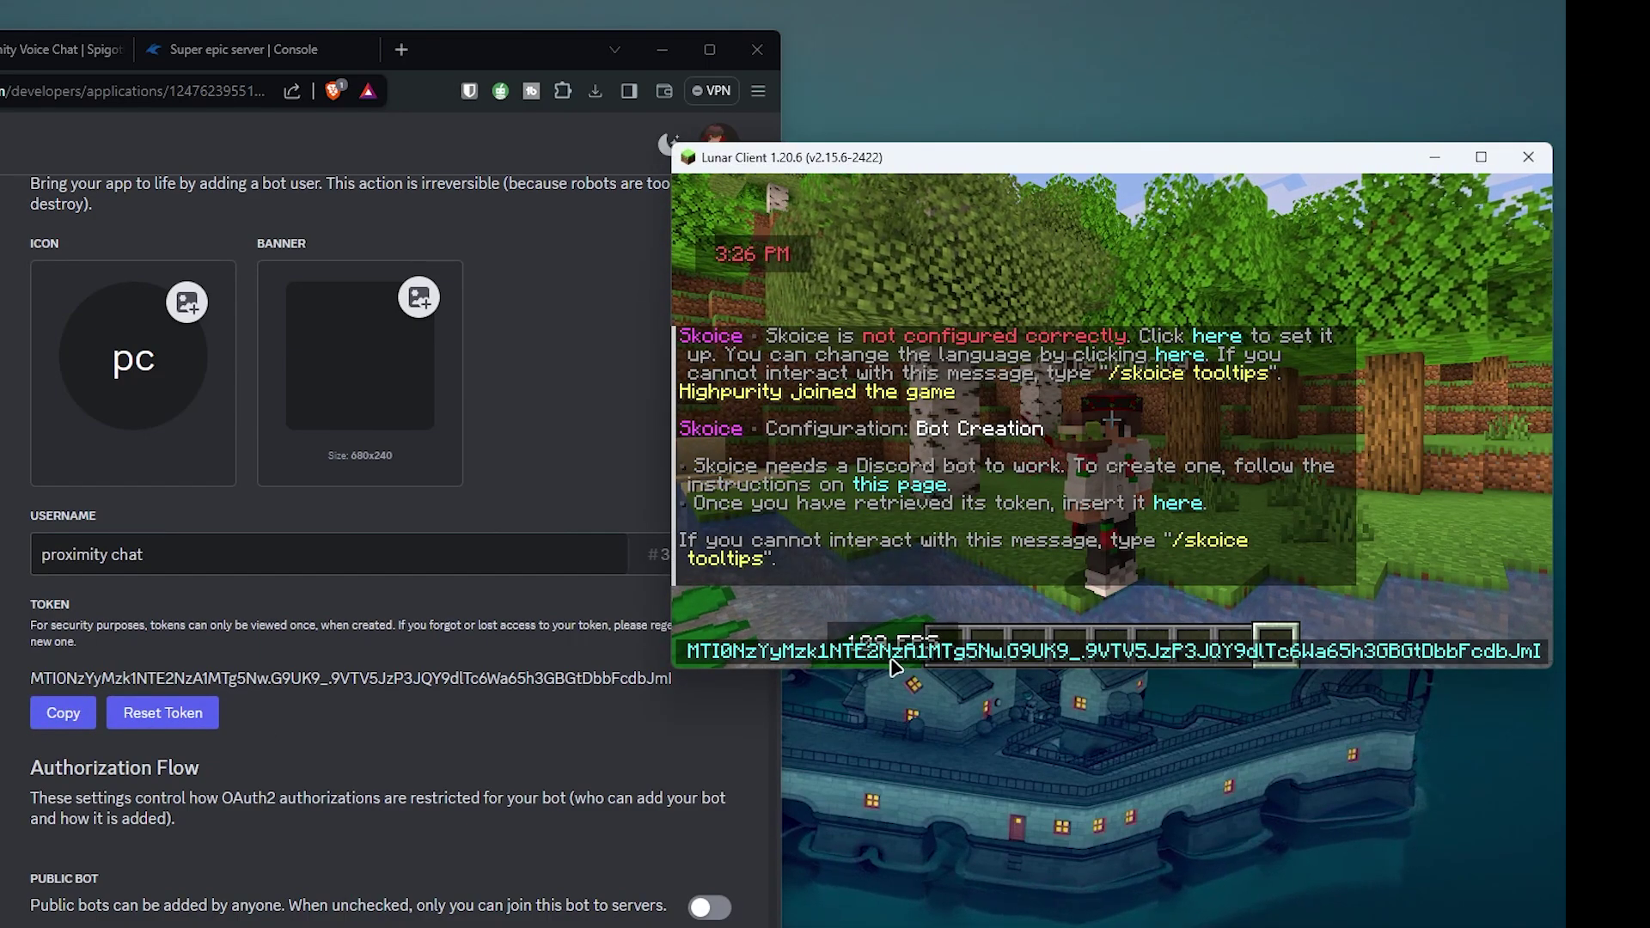
key(Return)
text(/)
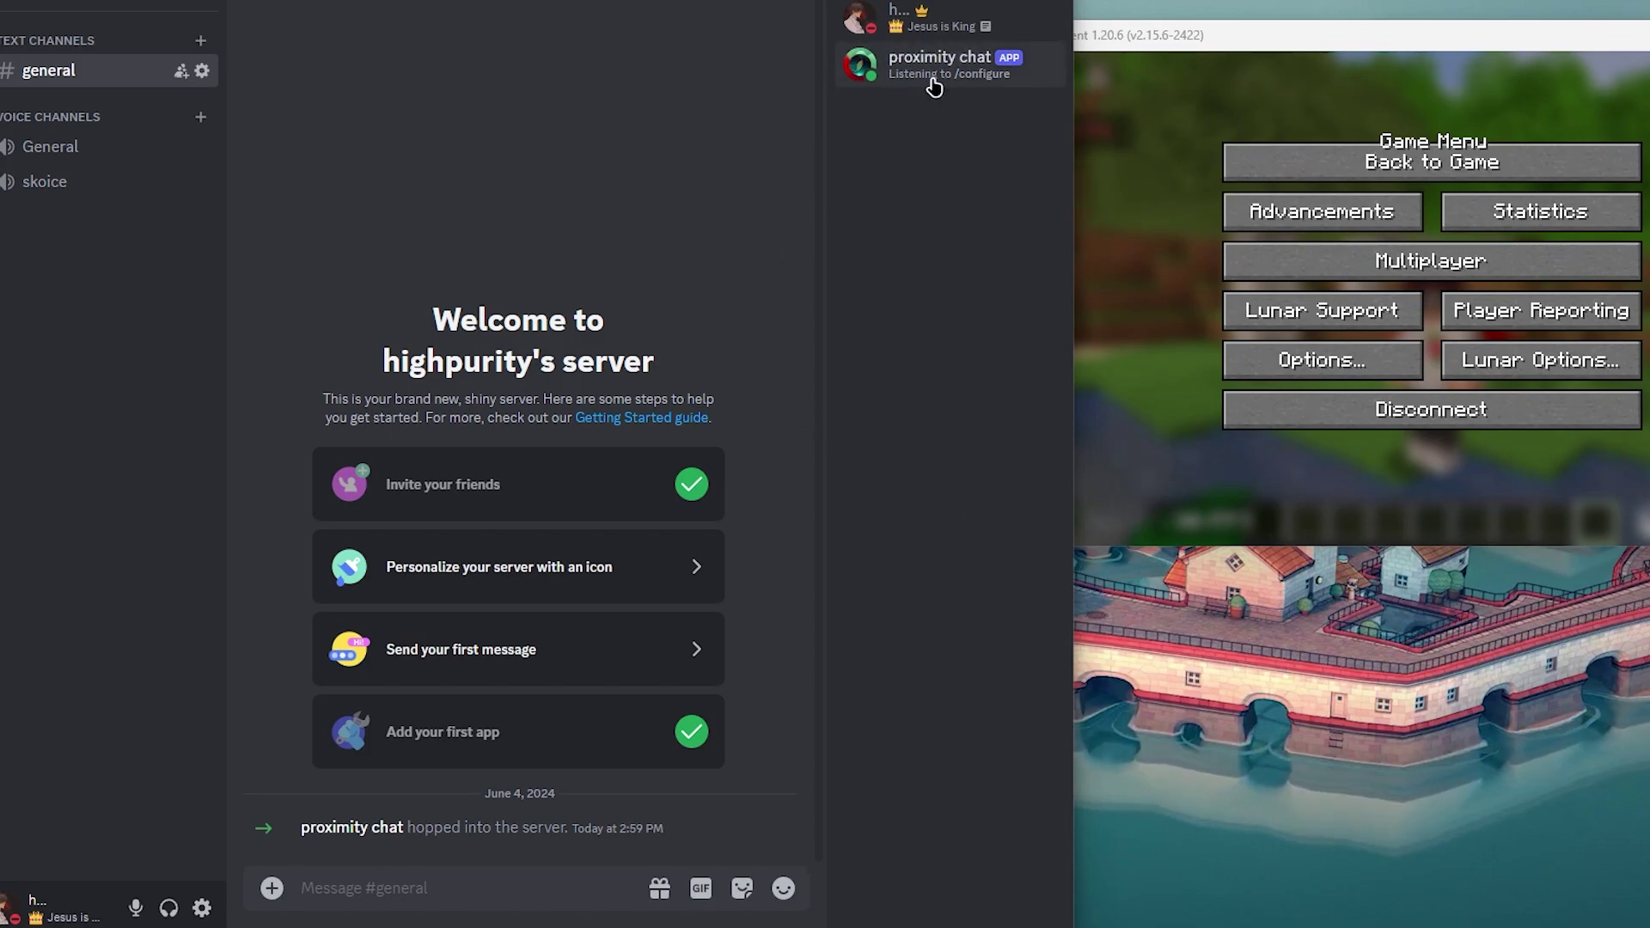
View the proximity chat bot's profile and status in the Discord server's member list.
click(933, 76)
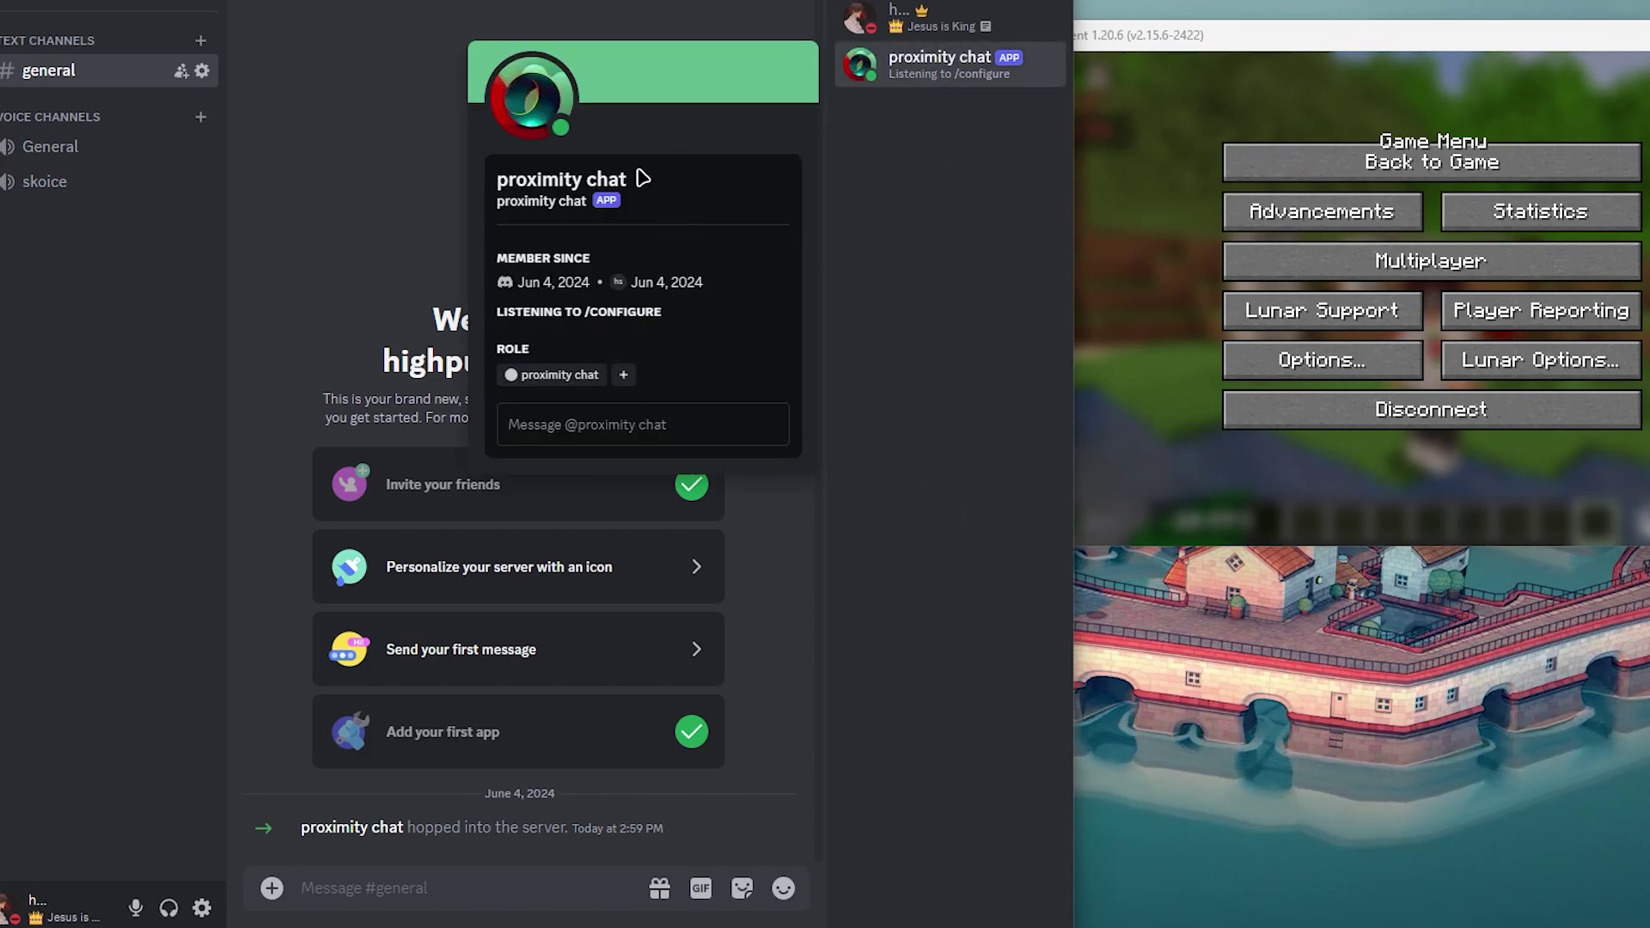
click(937, 81)
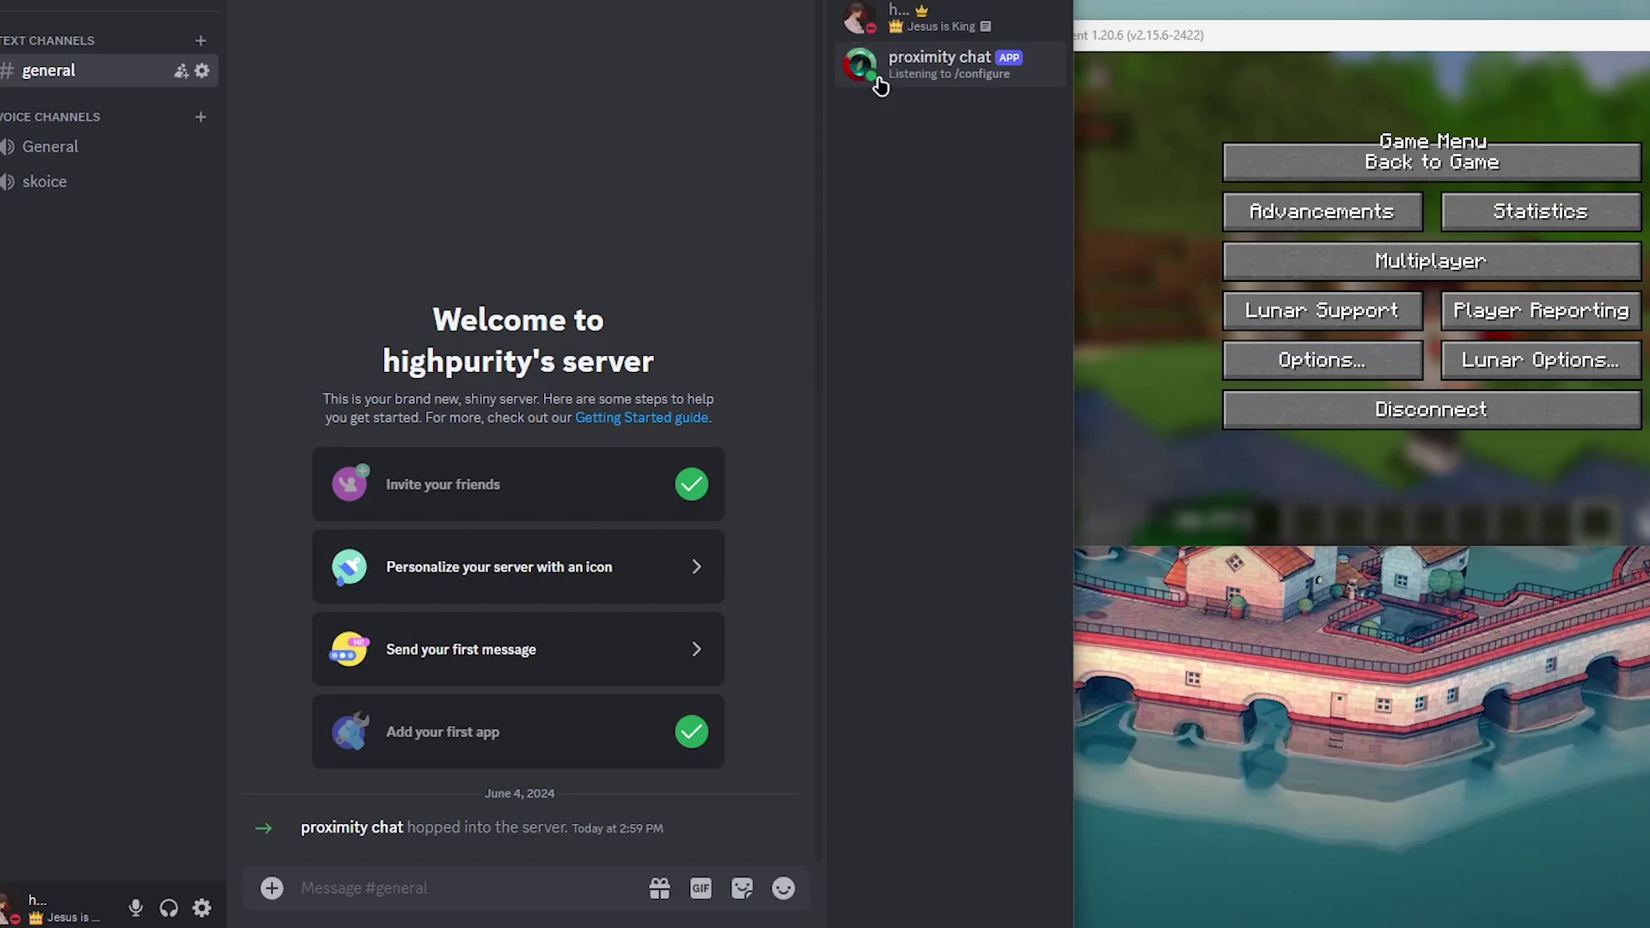
click(928, 76)
click(928, 76)
Run the bot's /configure command in the general channel and read its Voice Channel instructions.
click(386, 899)
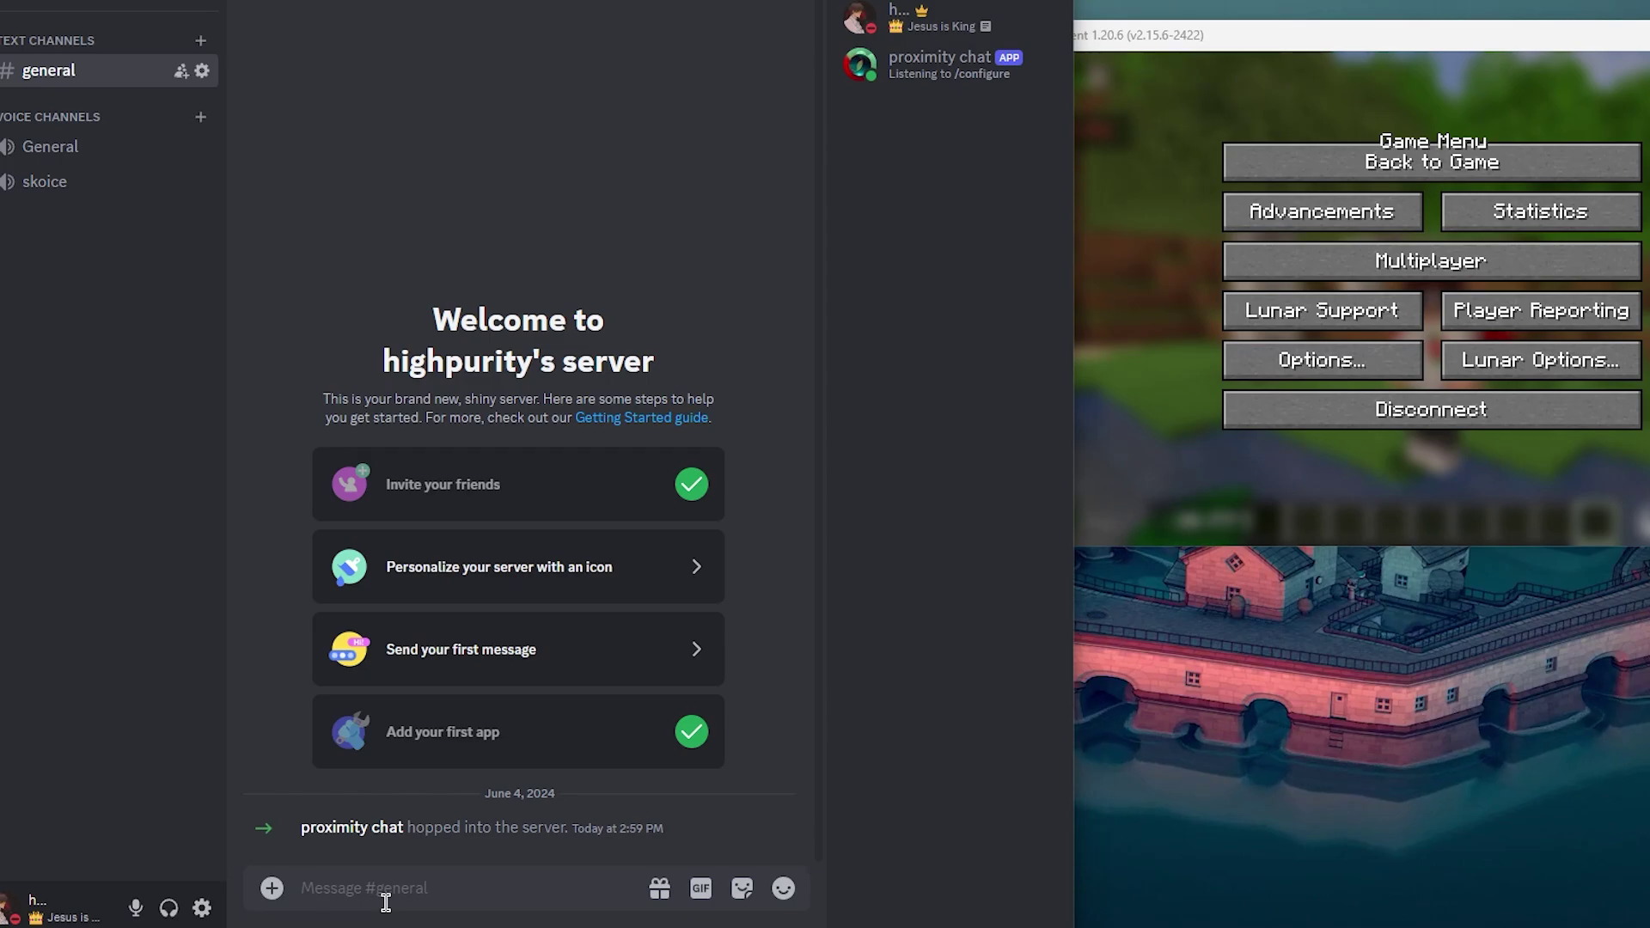
text(/configure)
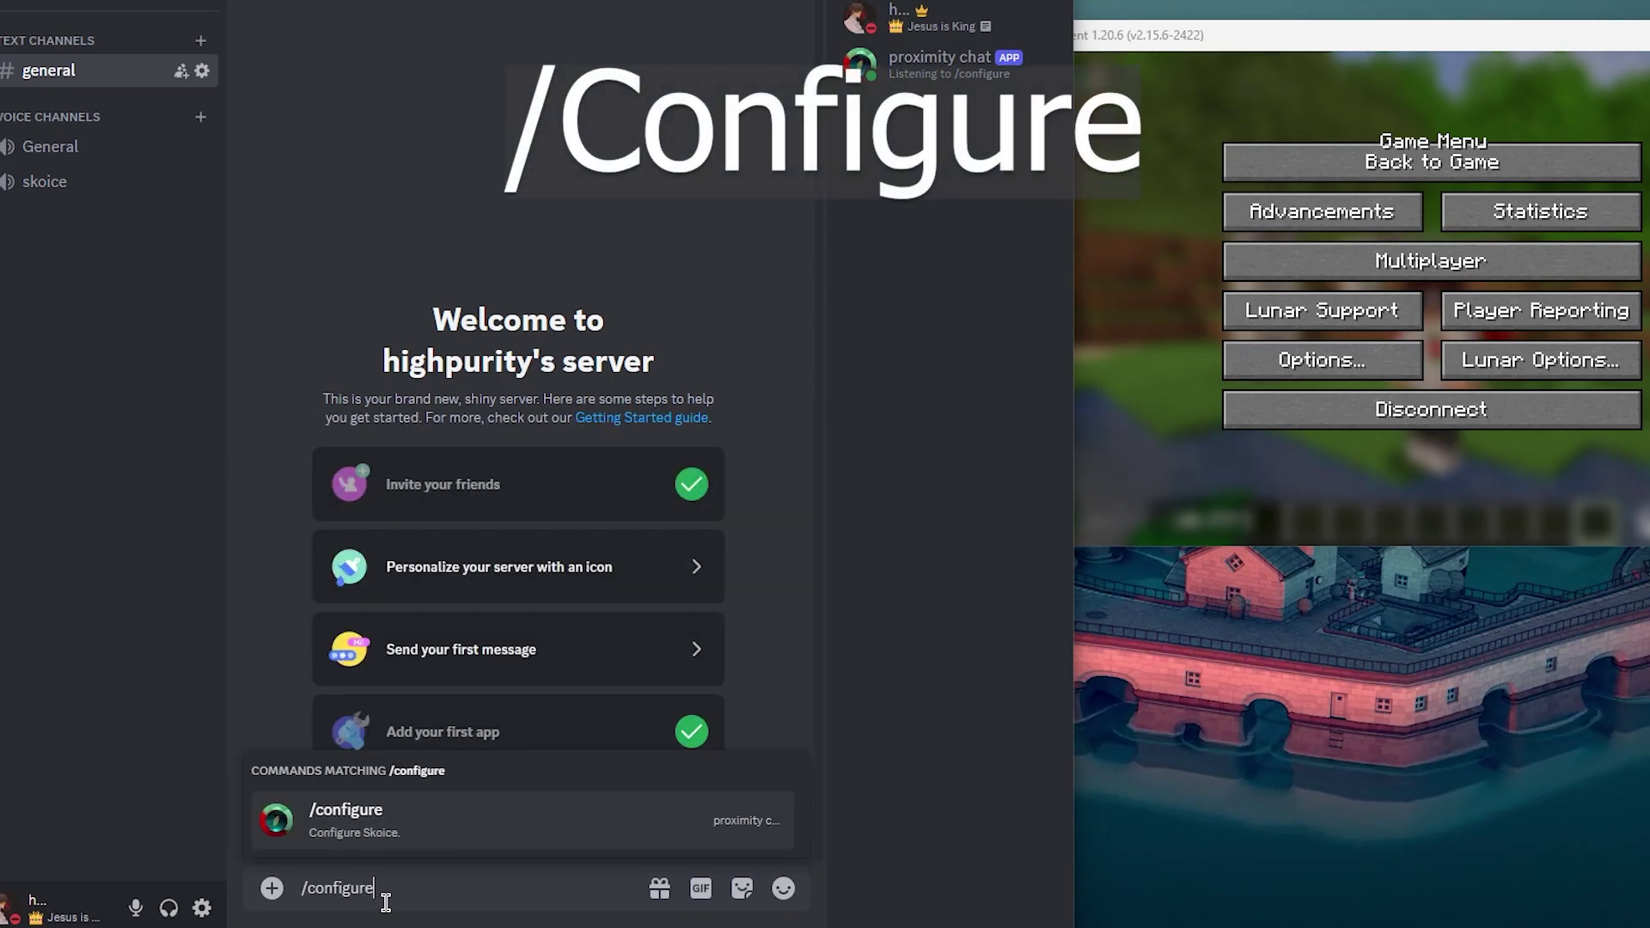
key(Return)
key(Return)
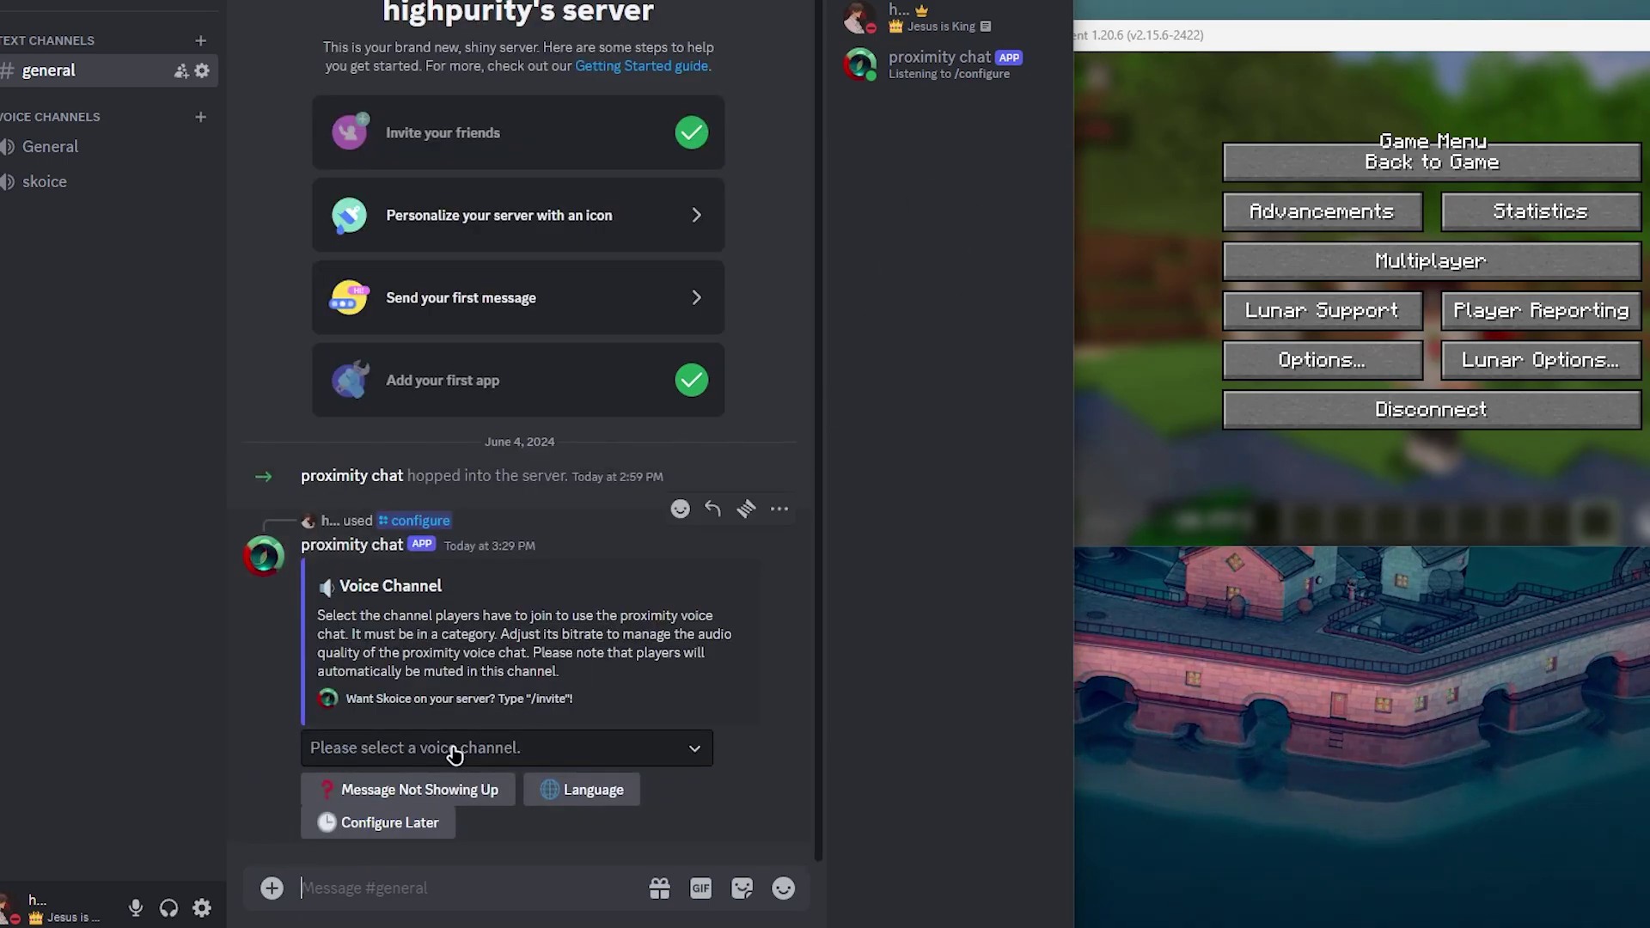
drag(338, 587, 443, 589)
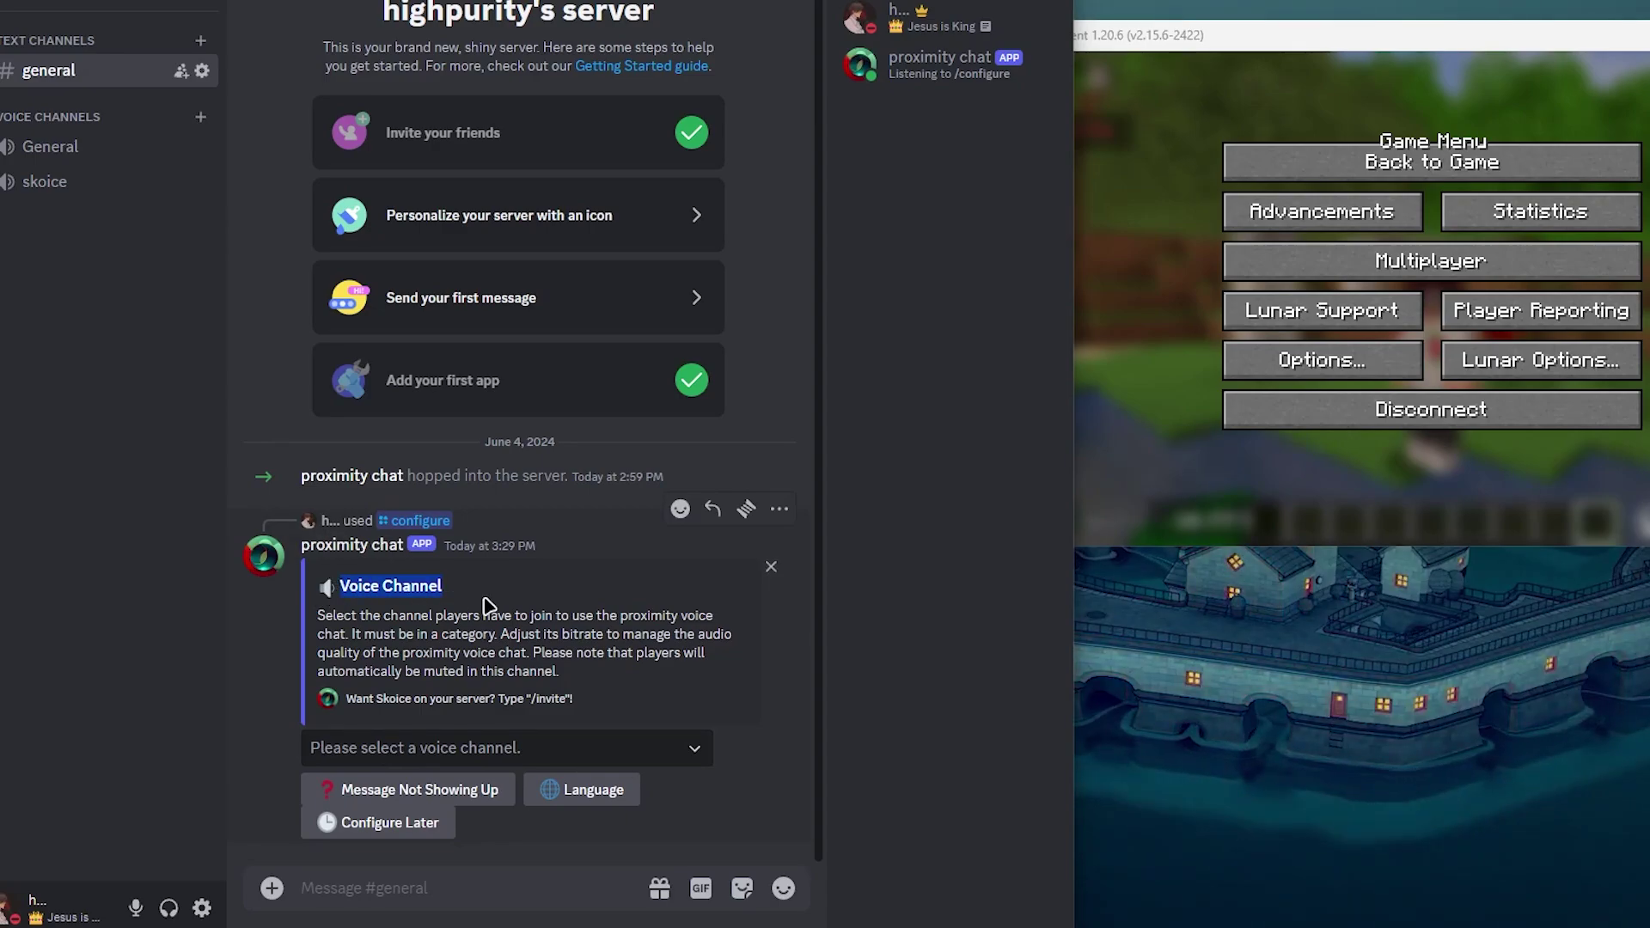
triple_click(561, 625)
click(561, 625)
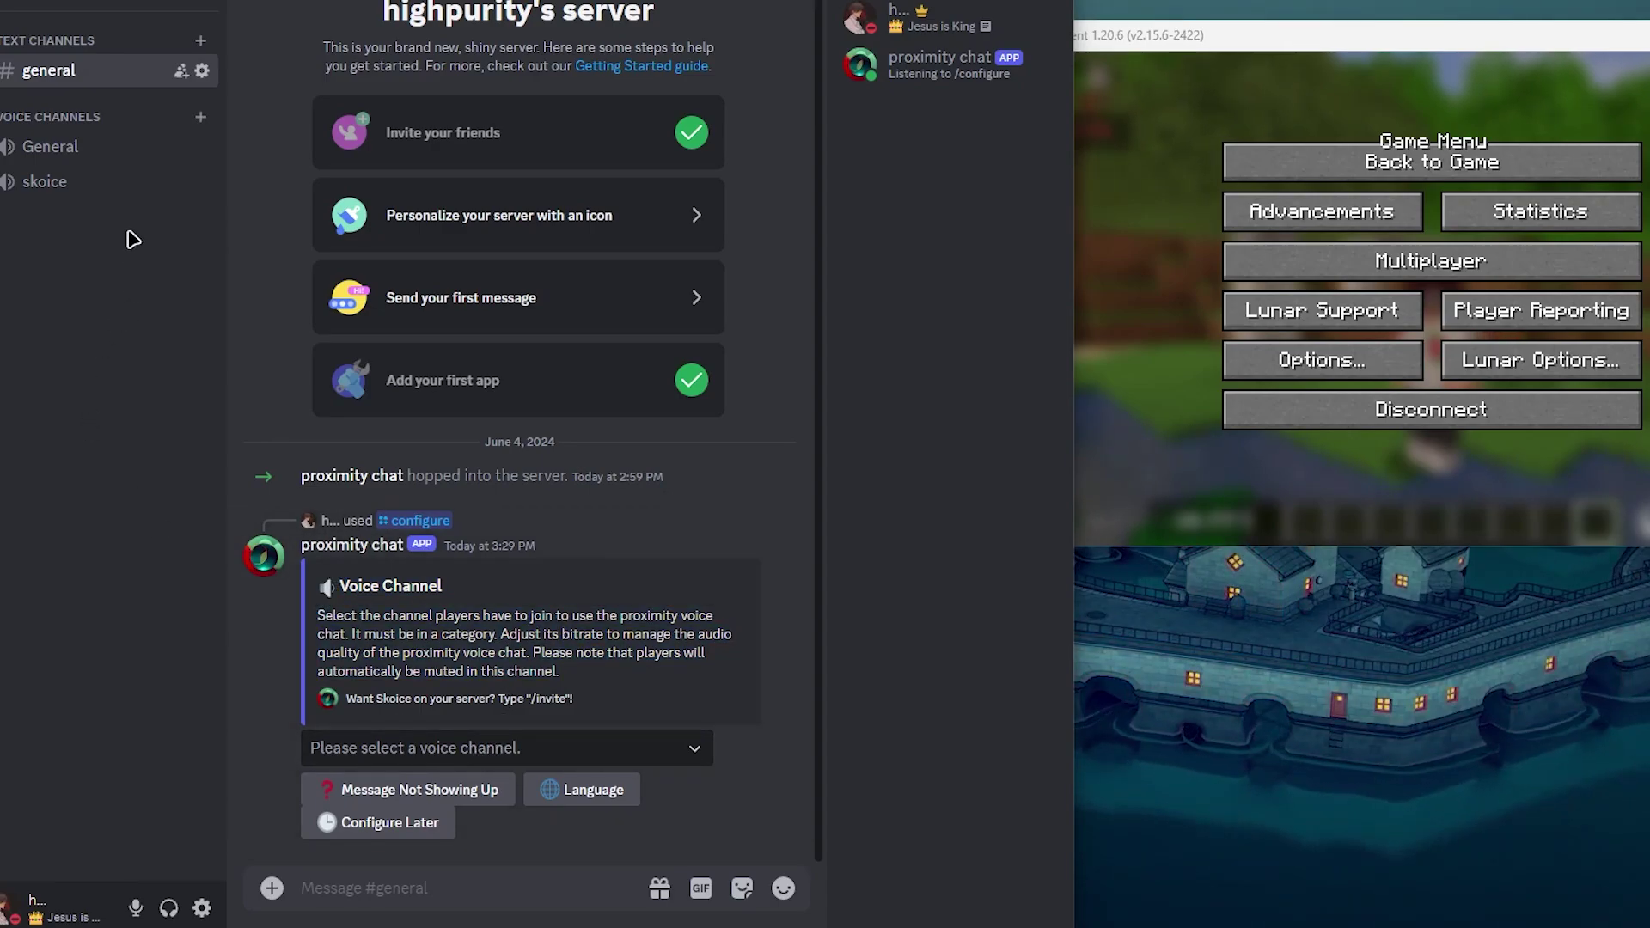
Set the bot's proximity voice channel to skoice and its range to Long-Range Mode.
click(520, 749)
click(465, 669)
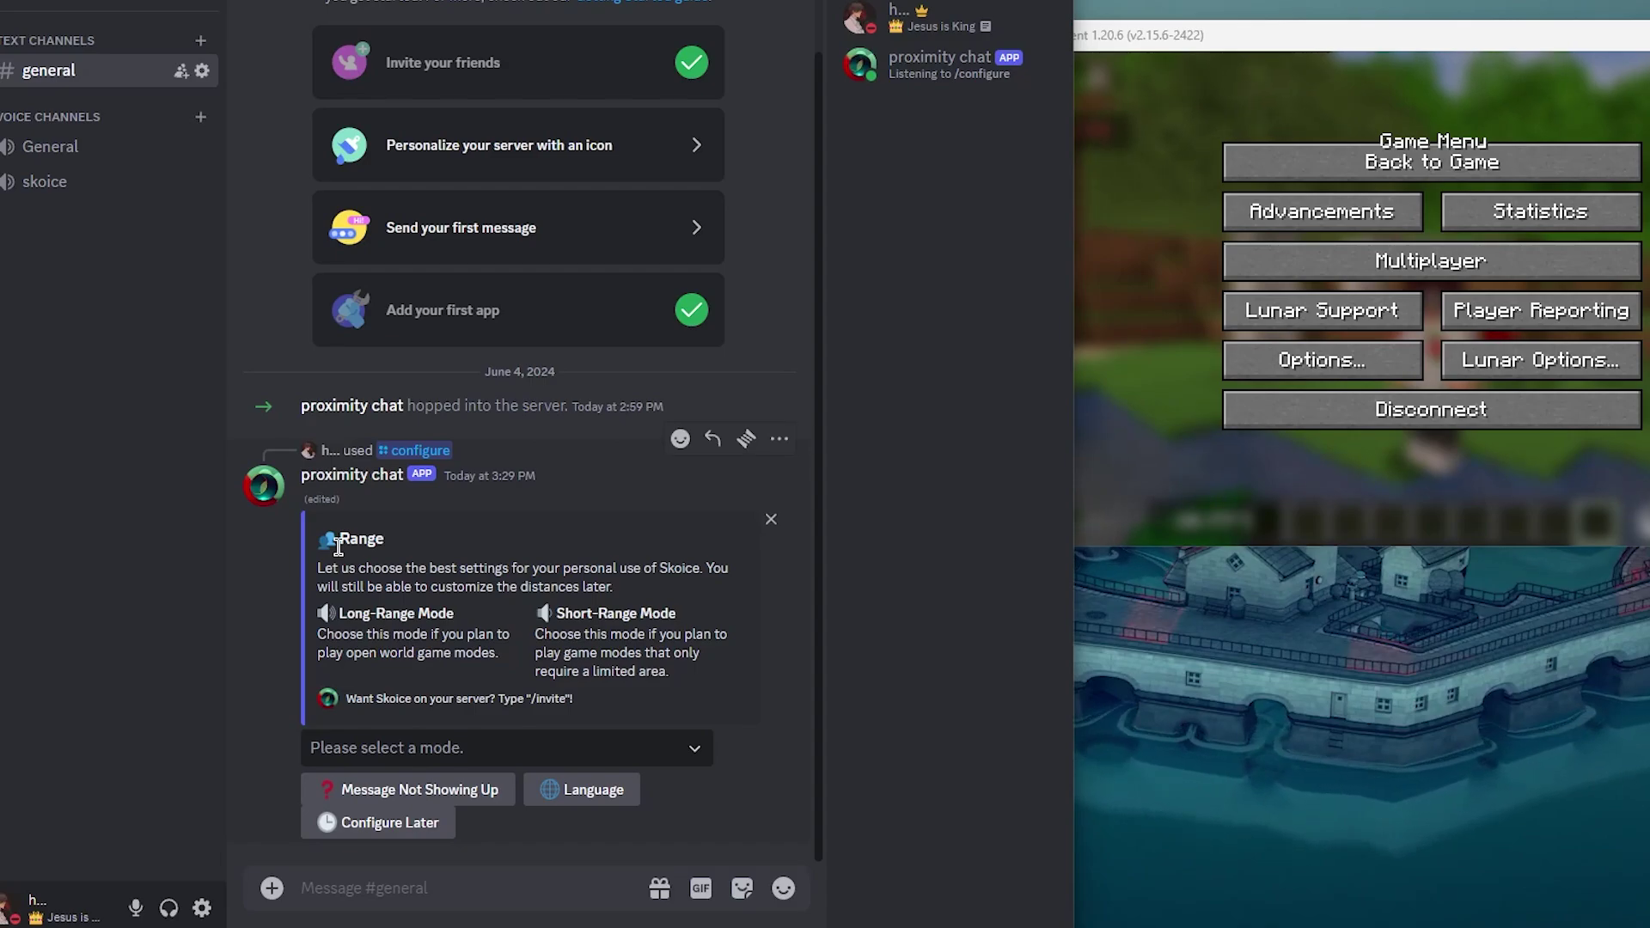
click(415, 749)
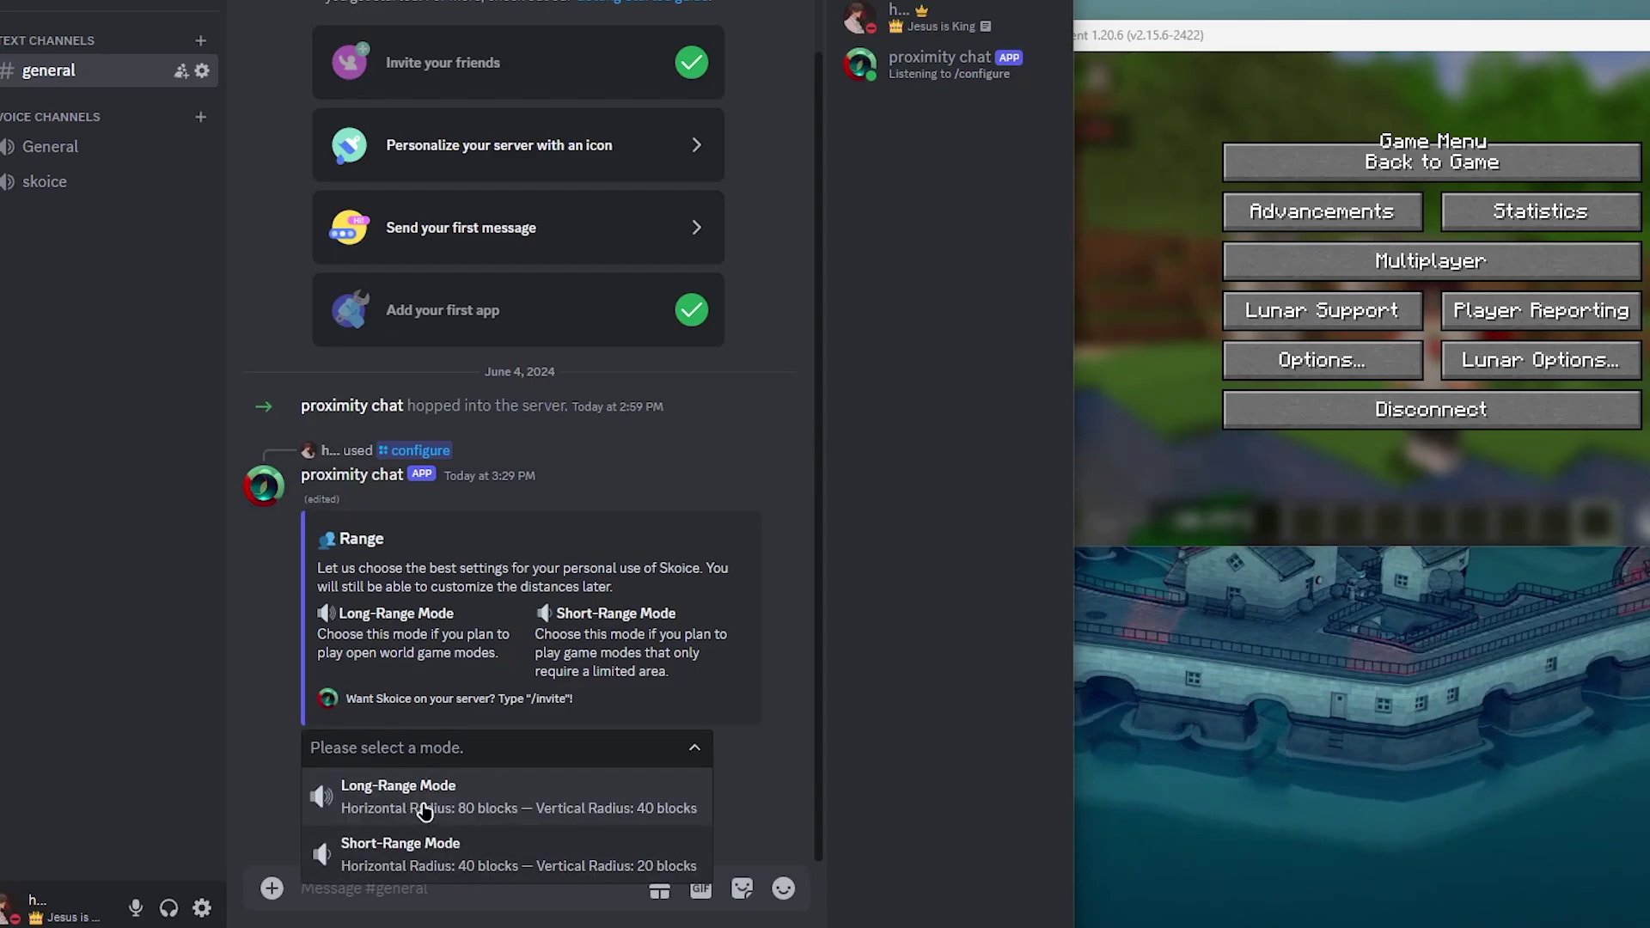
click(423, 808)
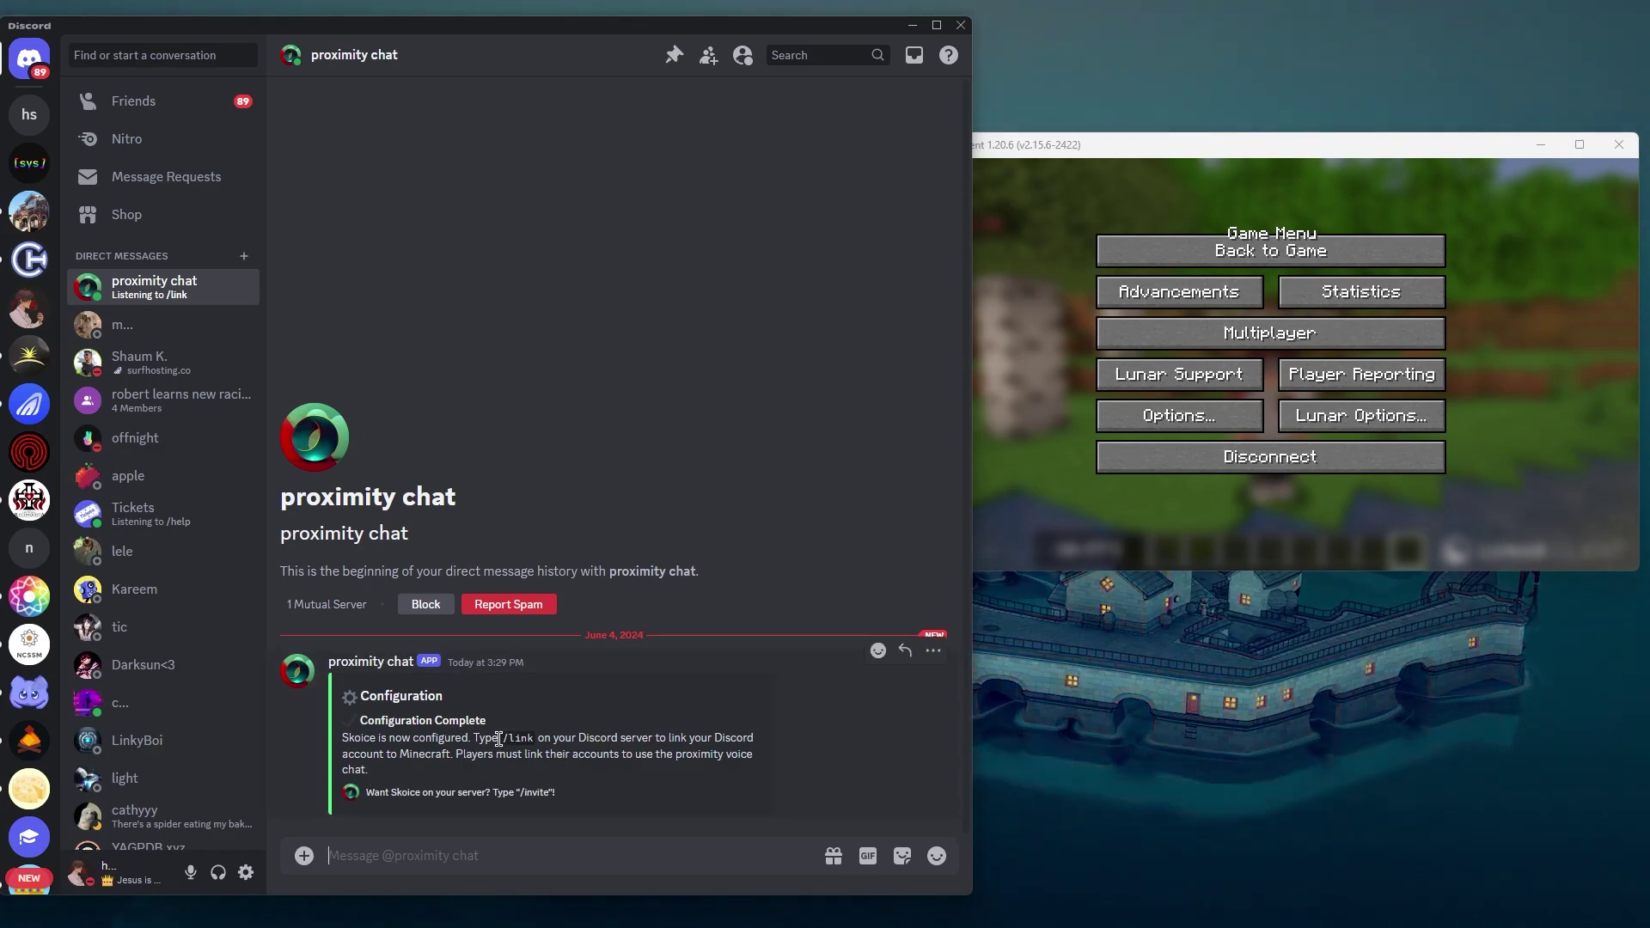
Read the bot's linking instructions and run its /link command in the Discord server's general channel.
drag(503, 739, 652, 741)
click(651, 741)
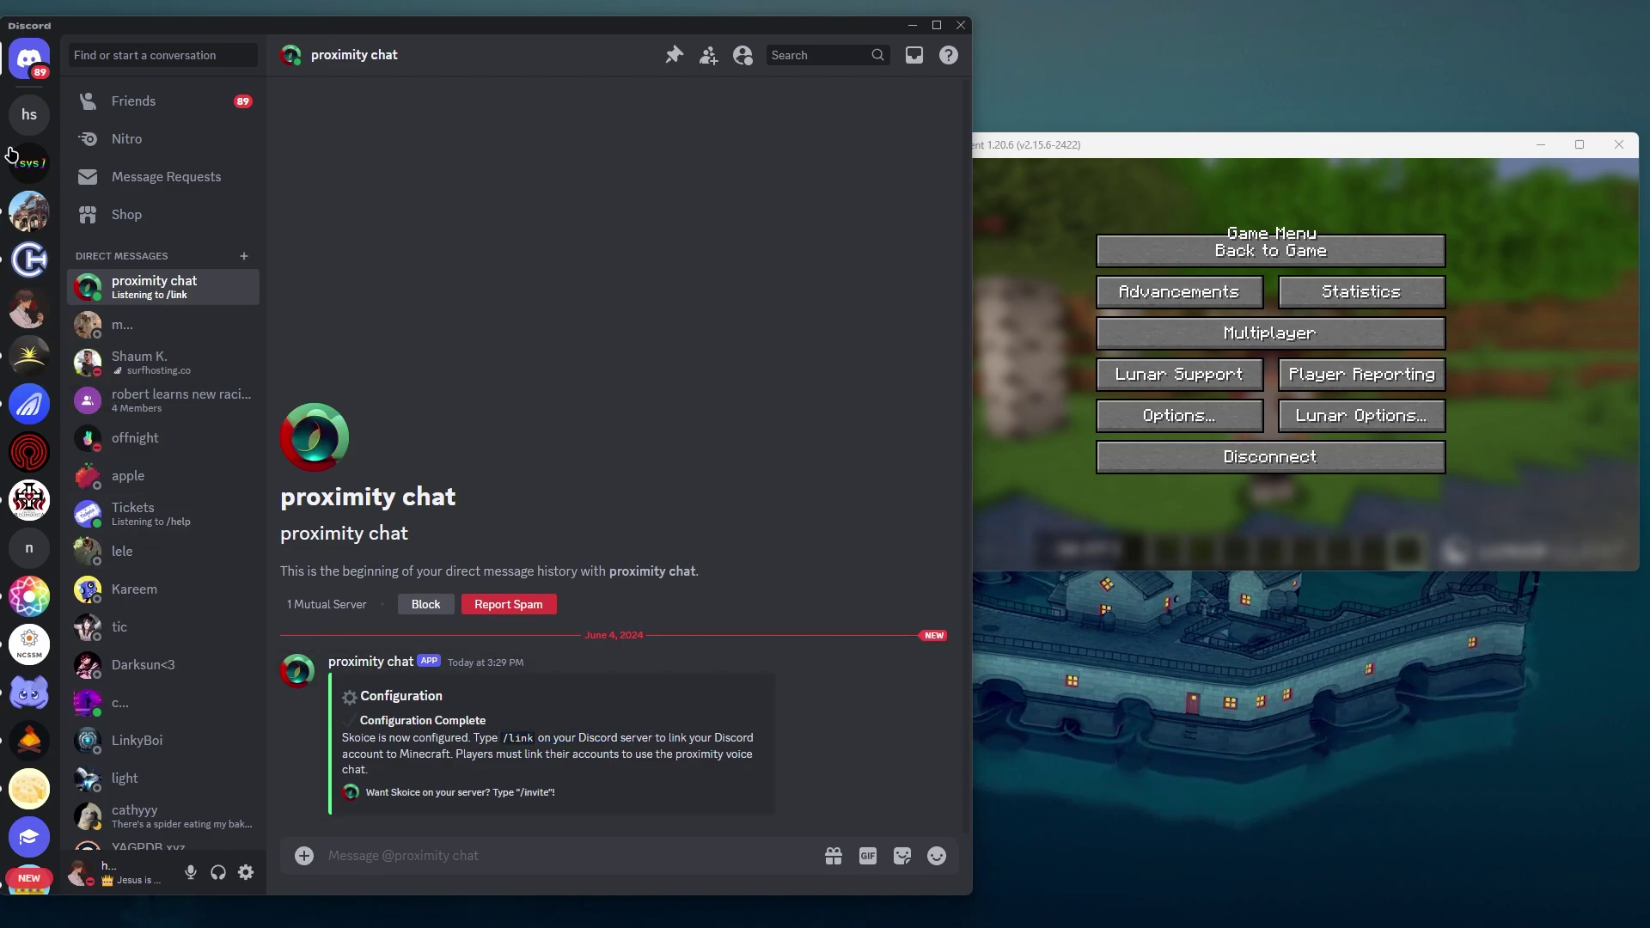
click(30, 114)
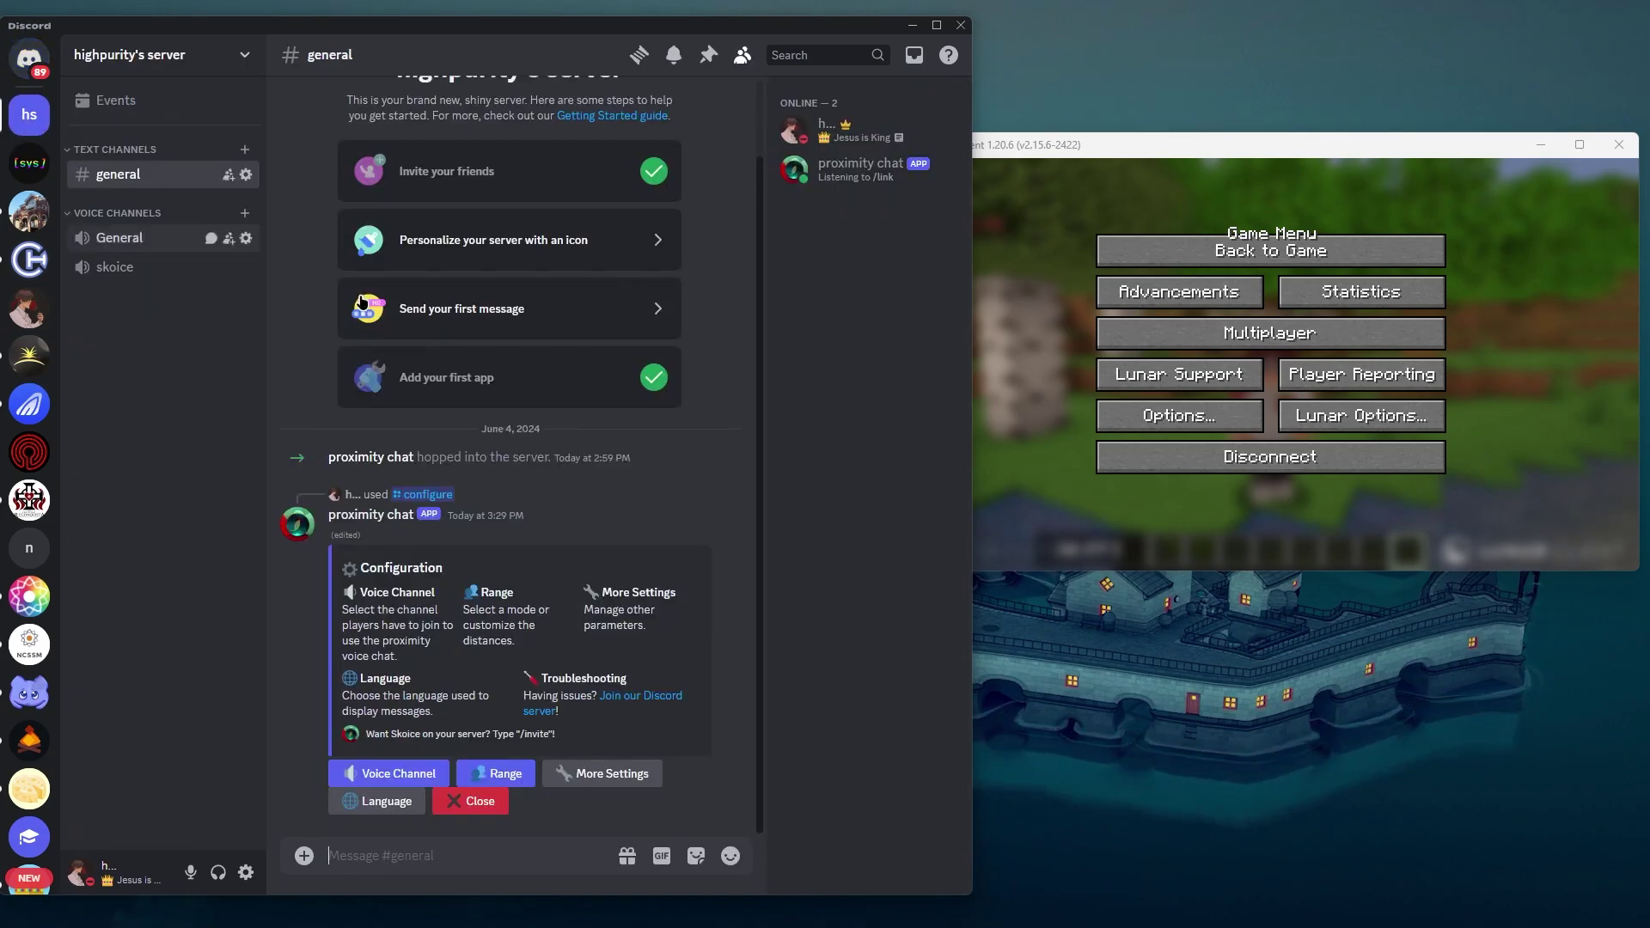
click(510, 845)
text(/link)
key(Return)
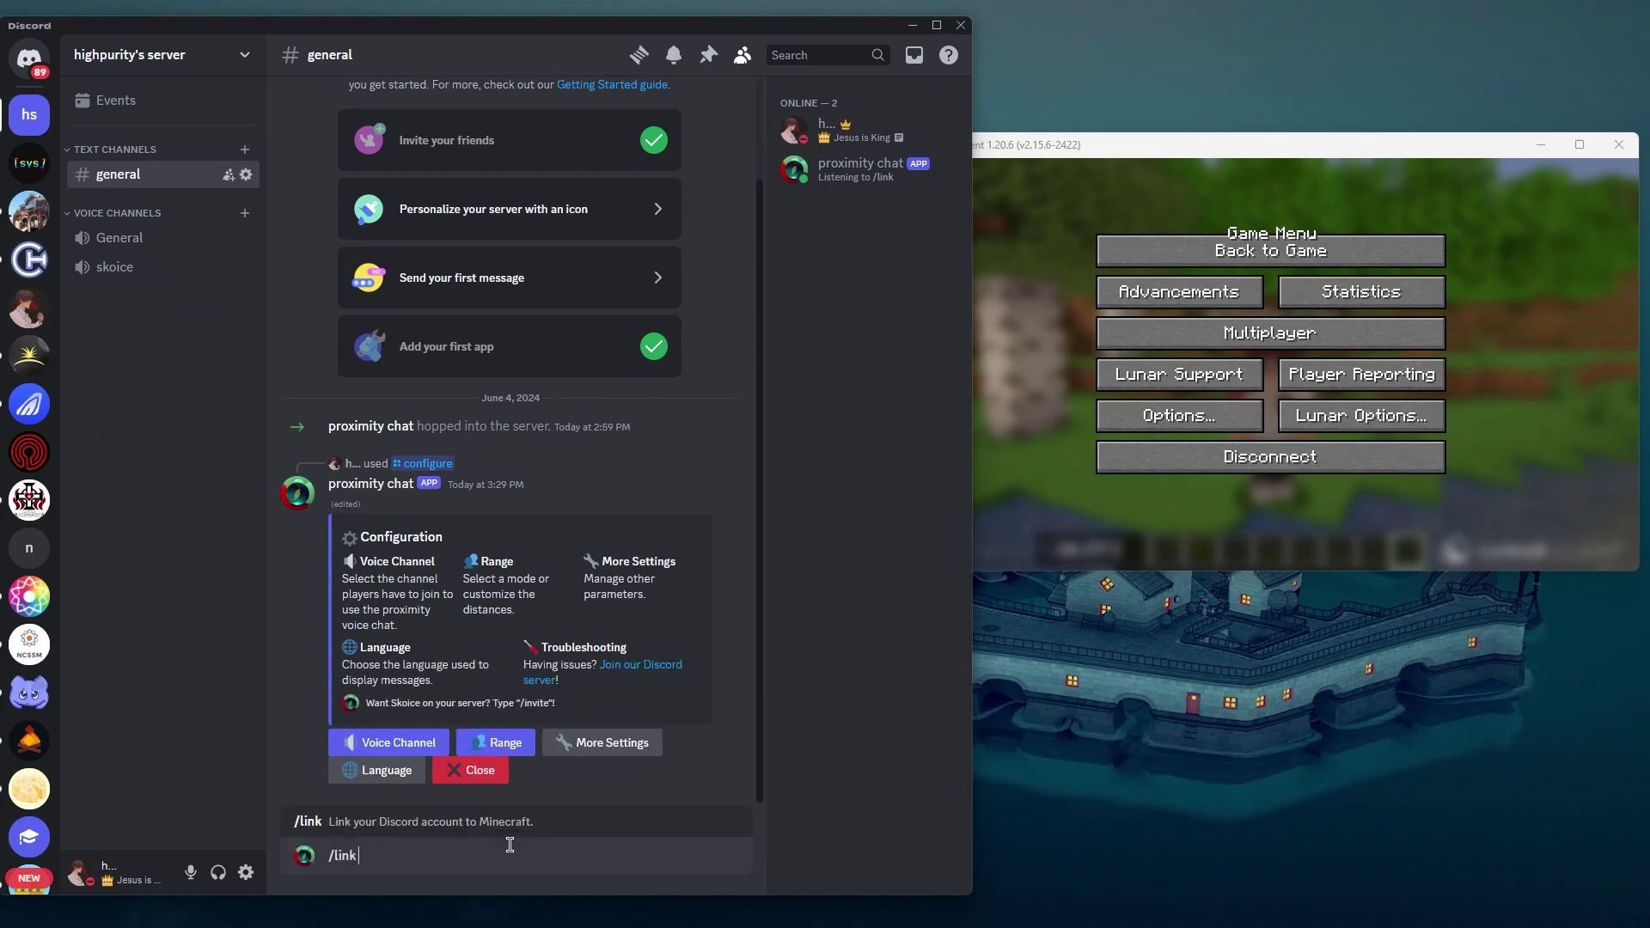
key(Return)
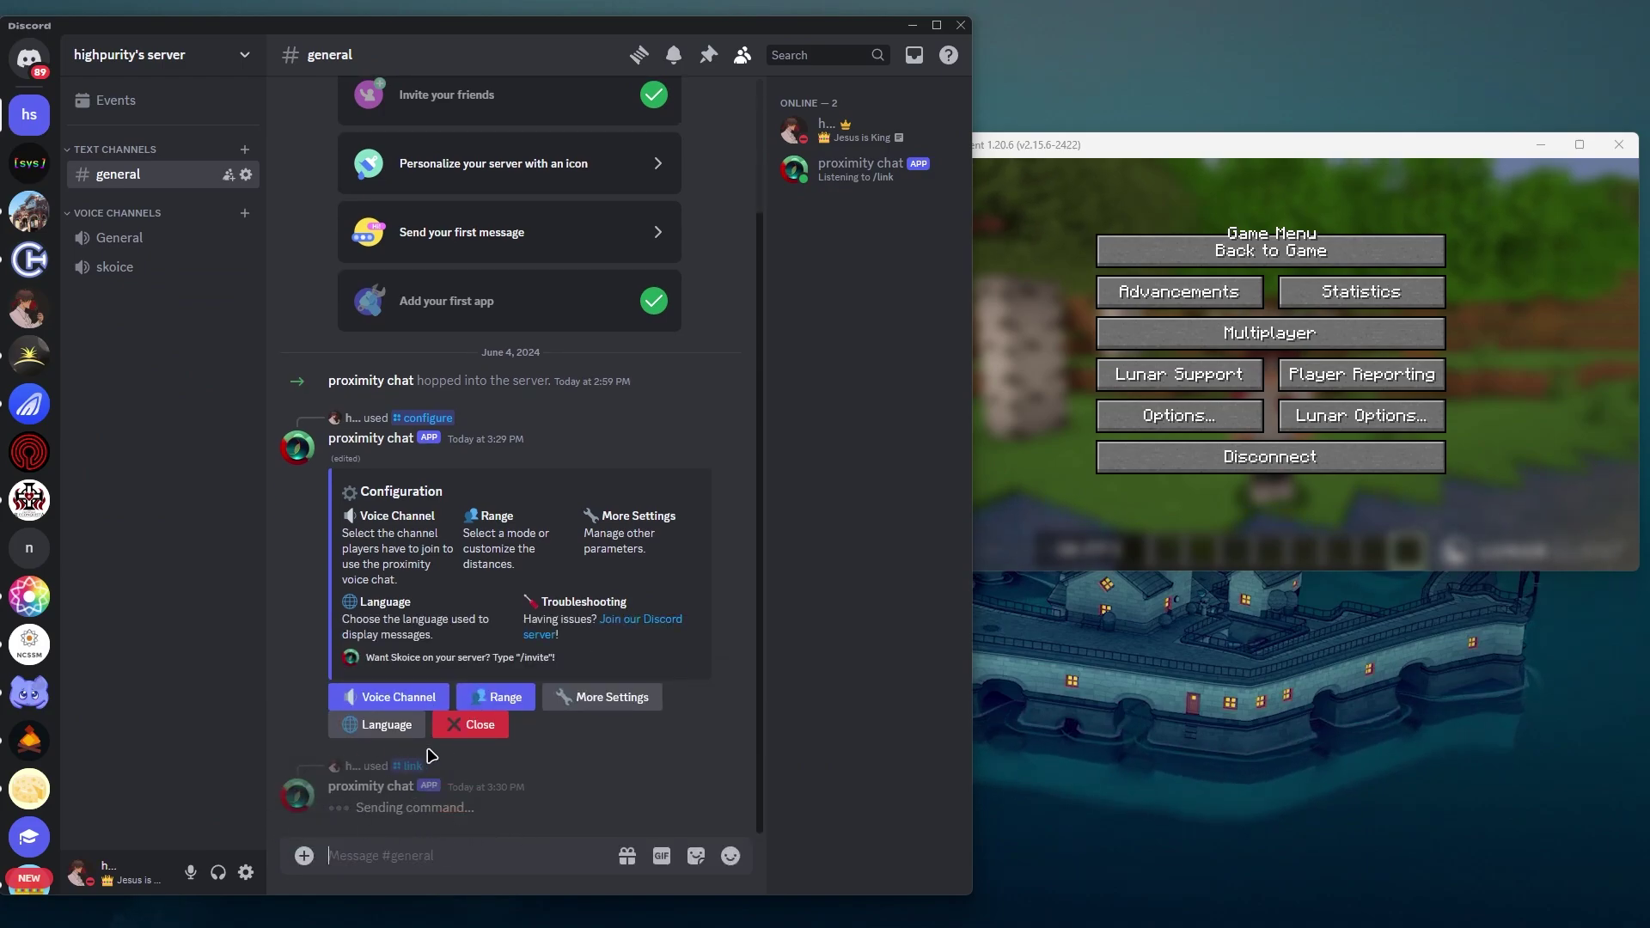
Copy the /skoice link command with its verification code from the bot's message and submit it in the Minecraft chat.
click(1496, 168)
click(1216, 254)
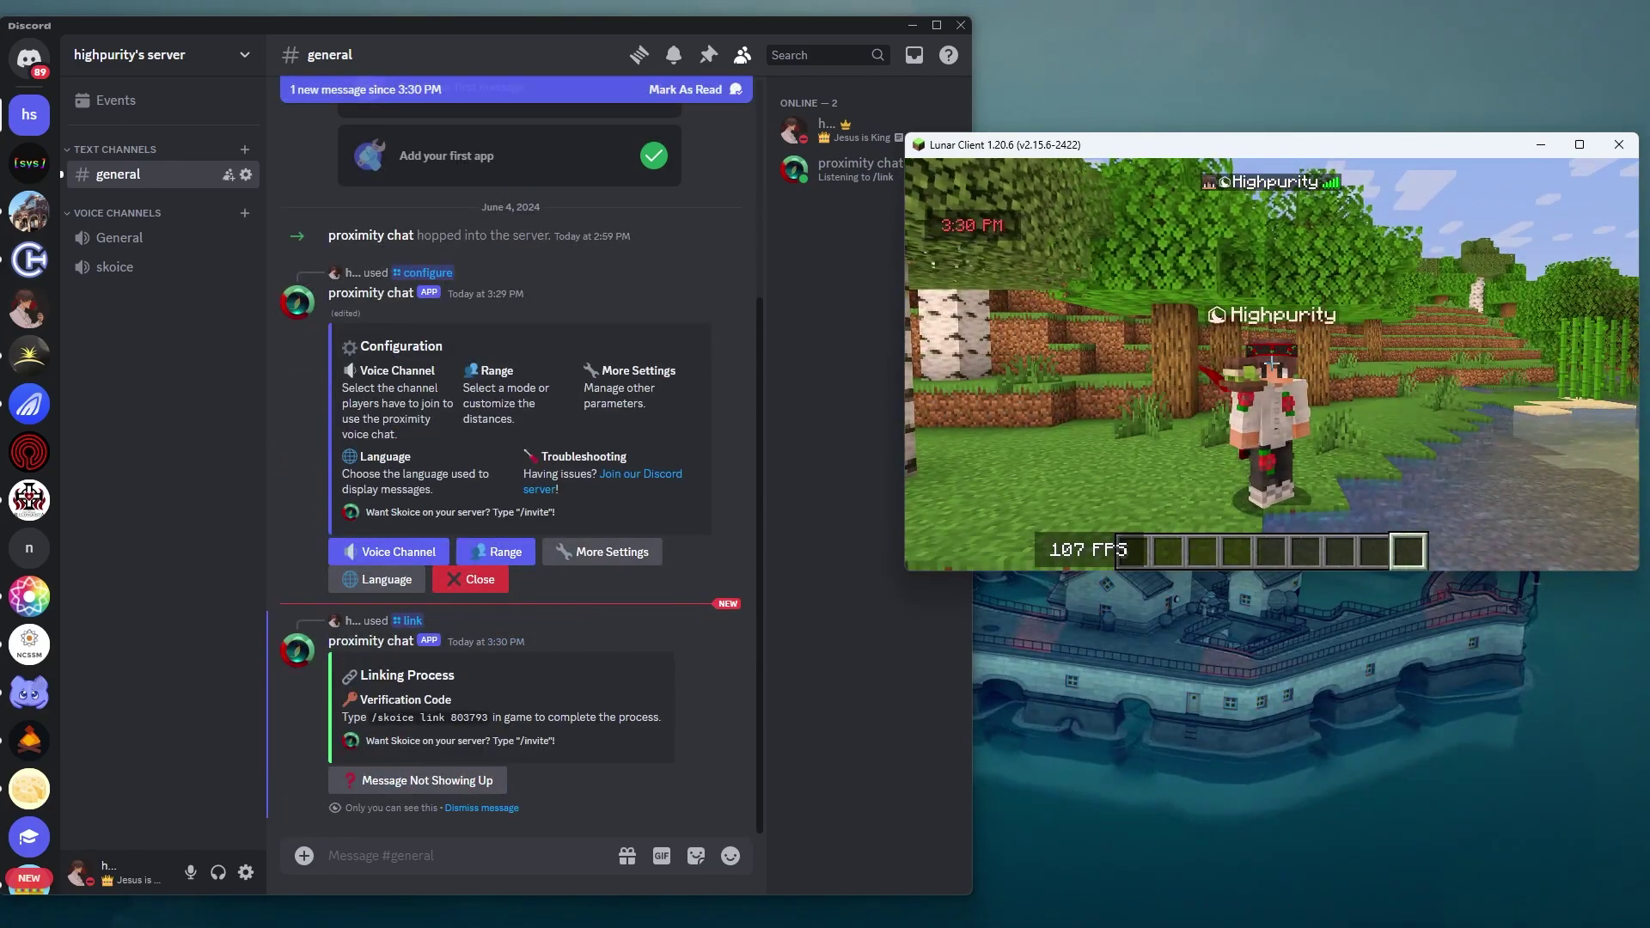
key(Escape)
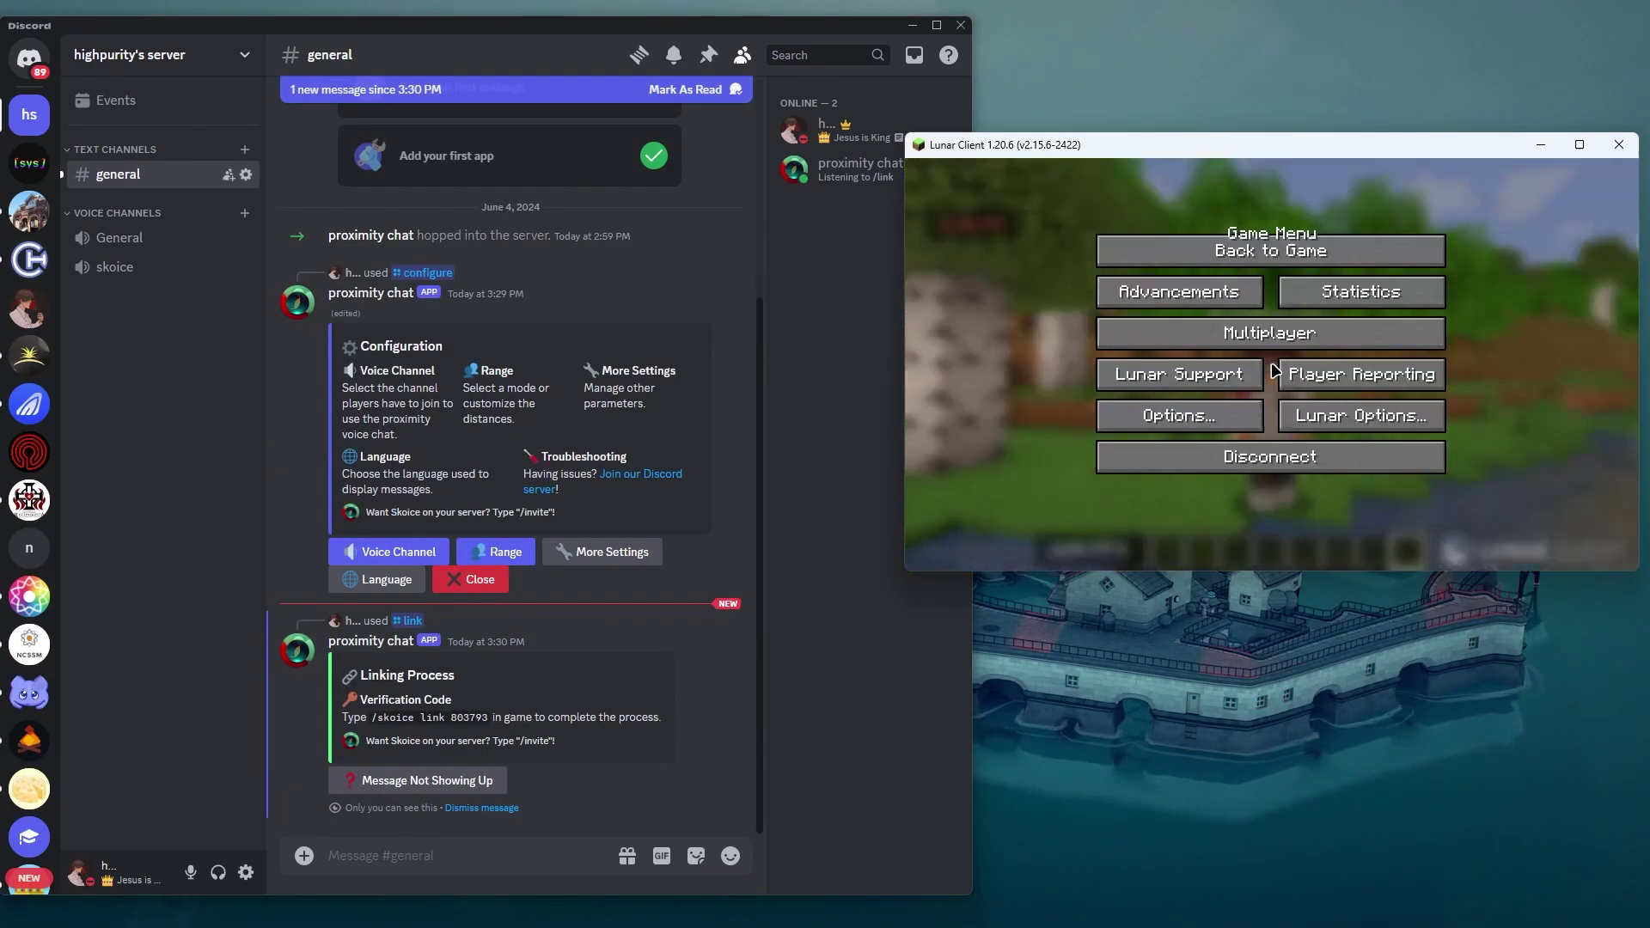
click(389, 718)
drag(390, 718, 492, 723)
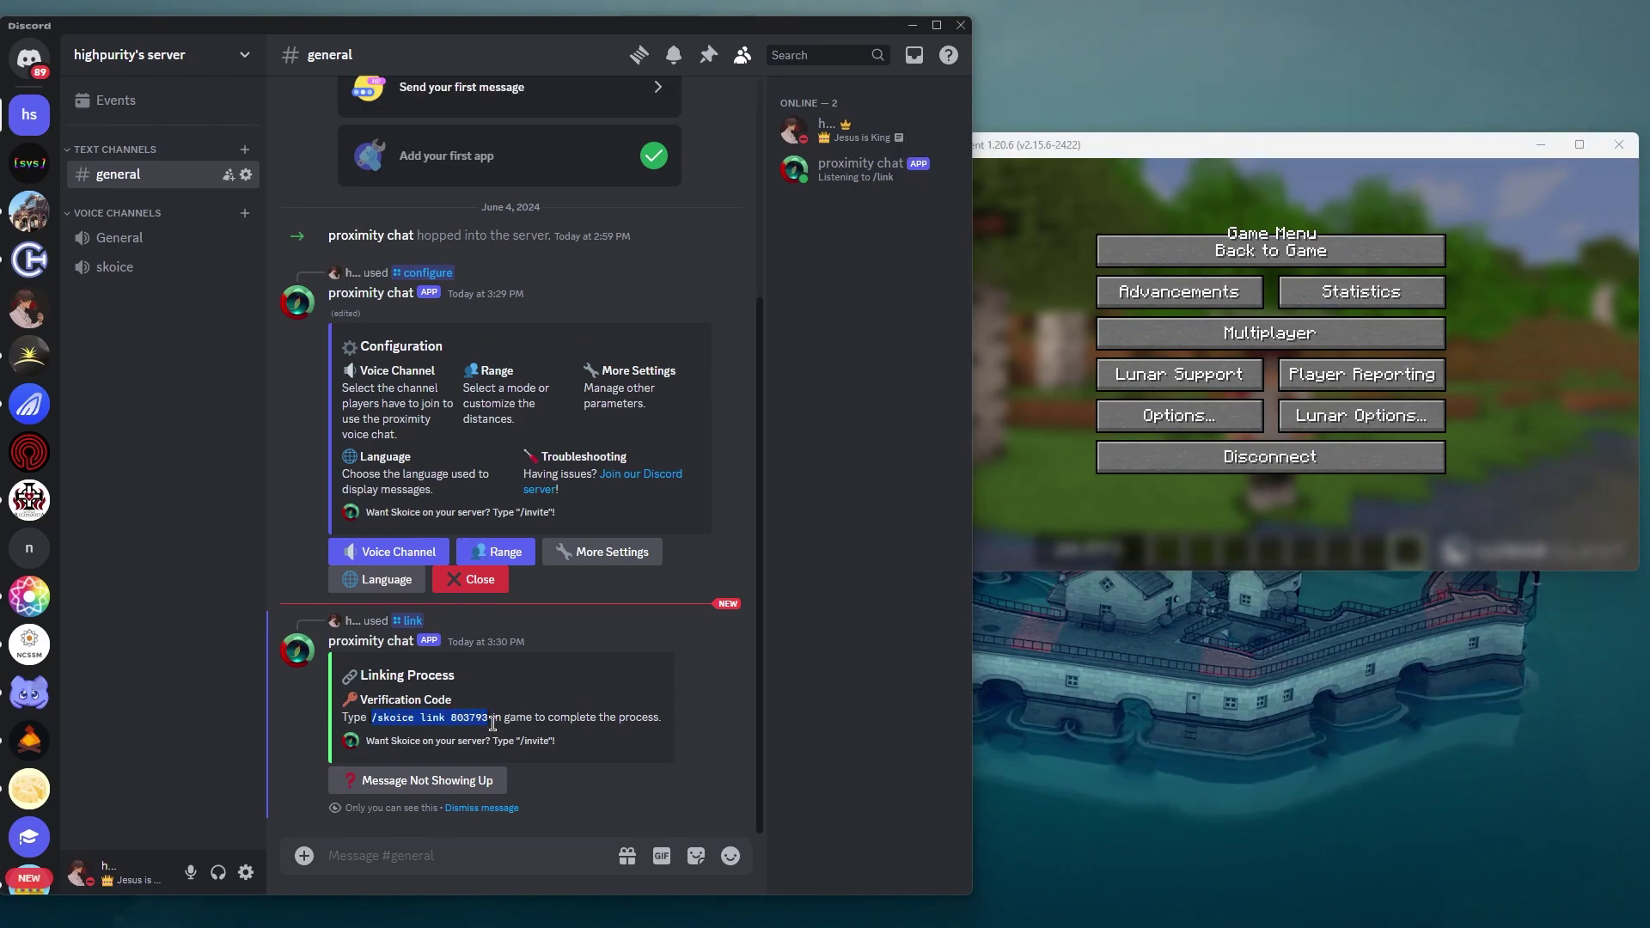
click(985, 463)
key(Escape)
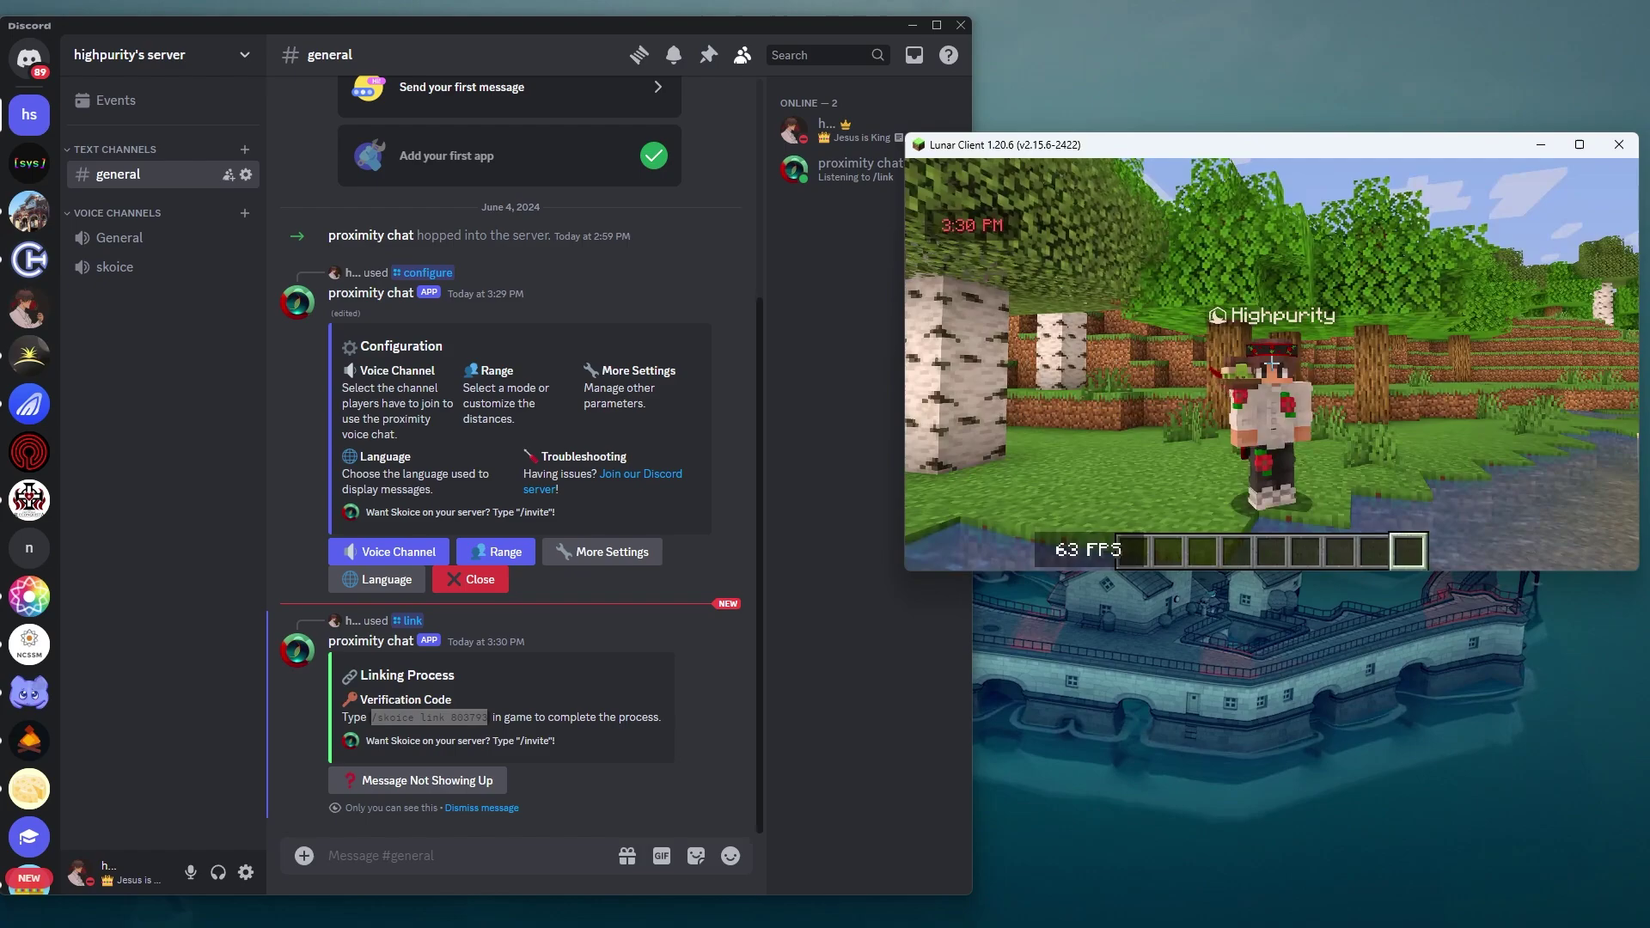
key(Return)
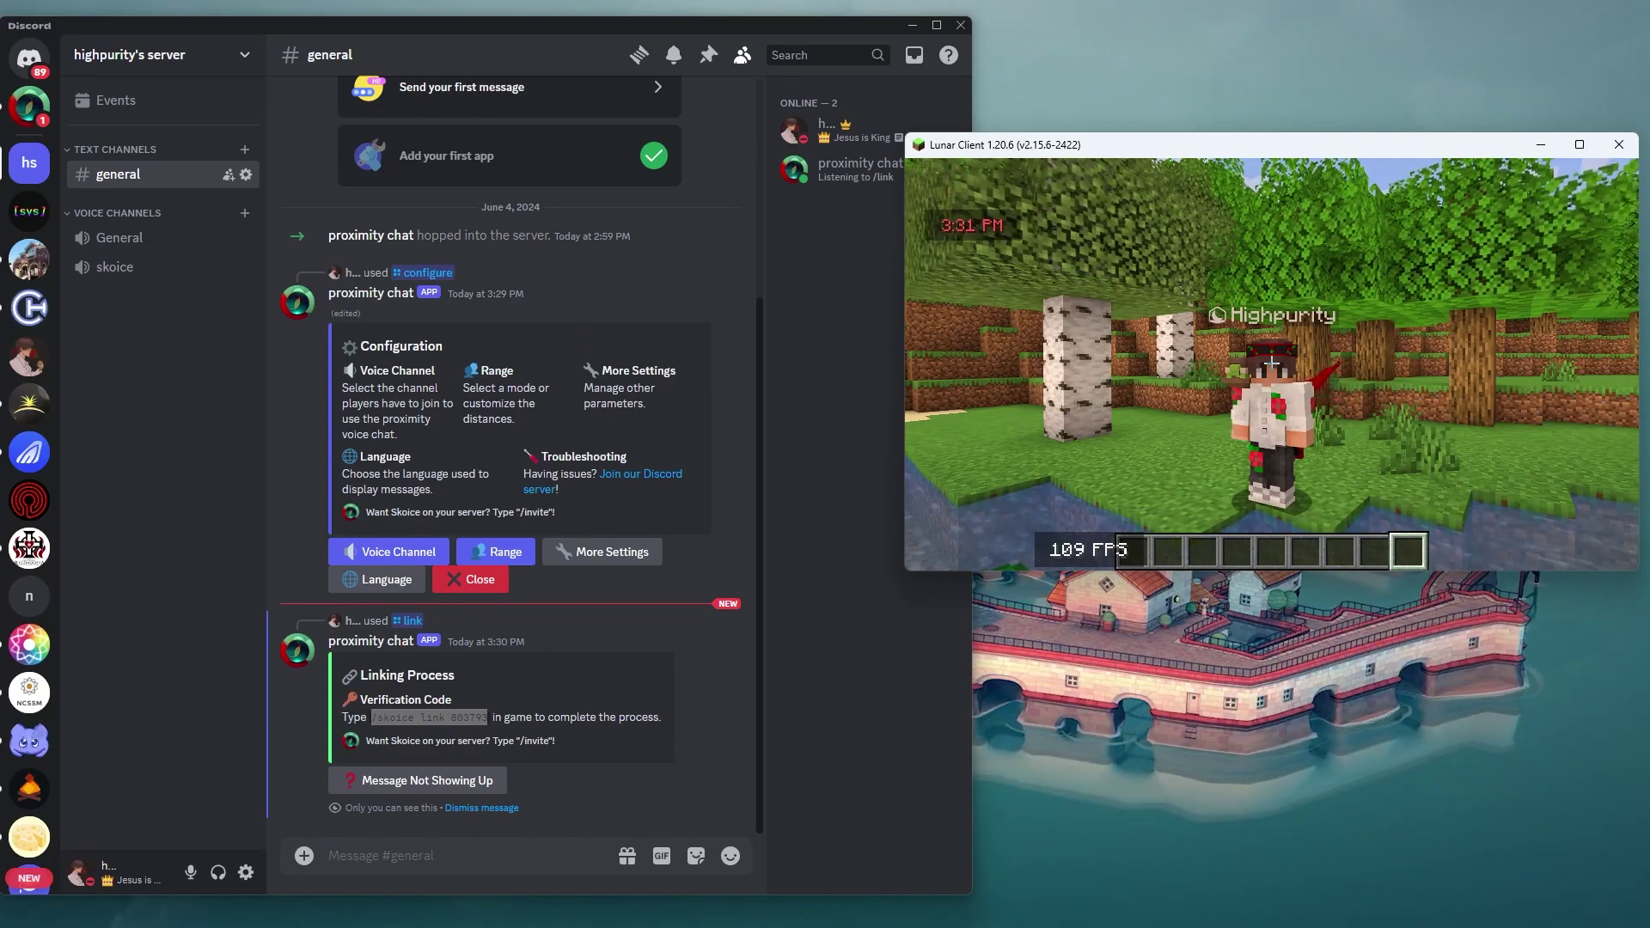
Join the skoice voice channel in Discord and read the Skoice messages in the Minecraft chat.
key(Escape)
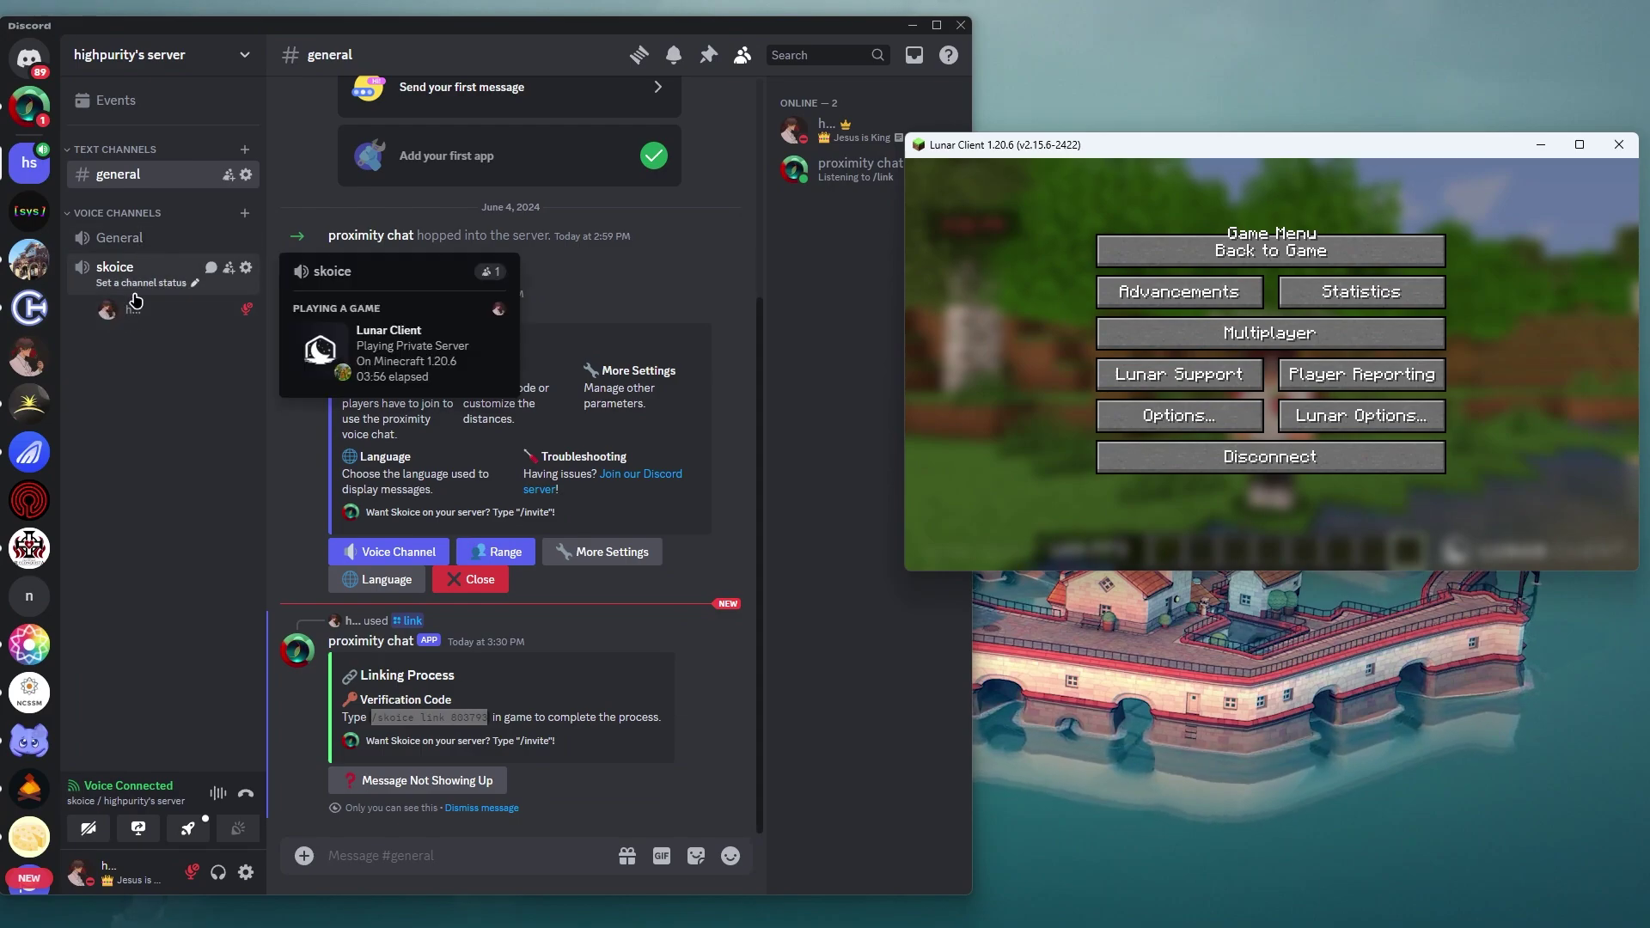
key(Escape)
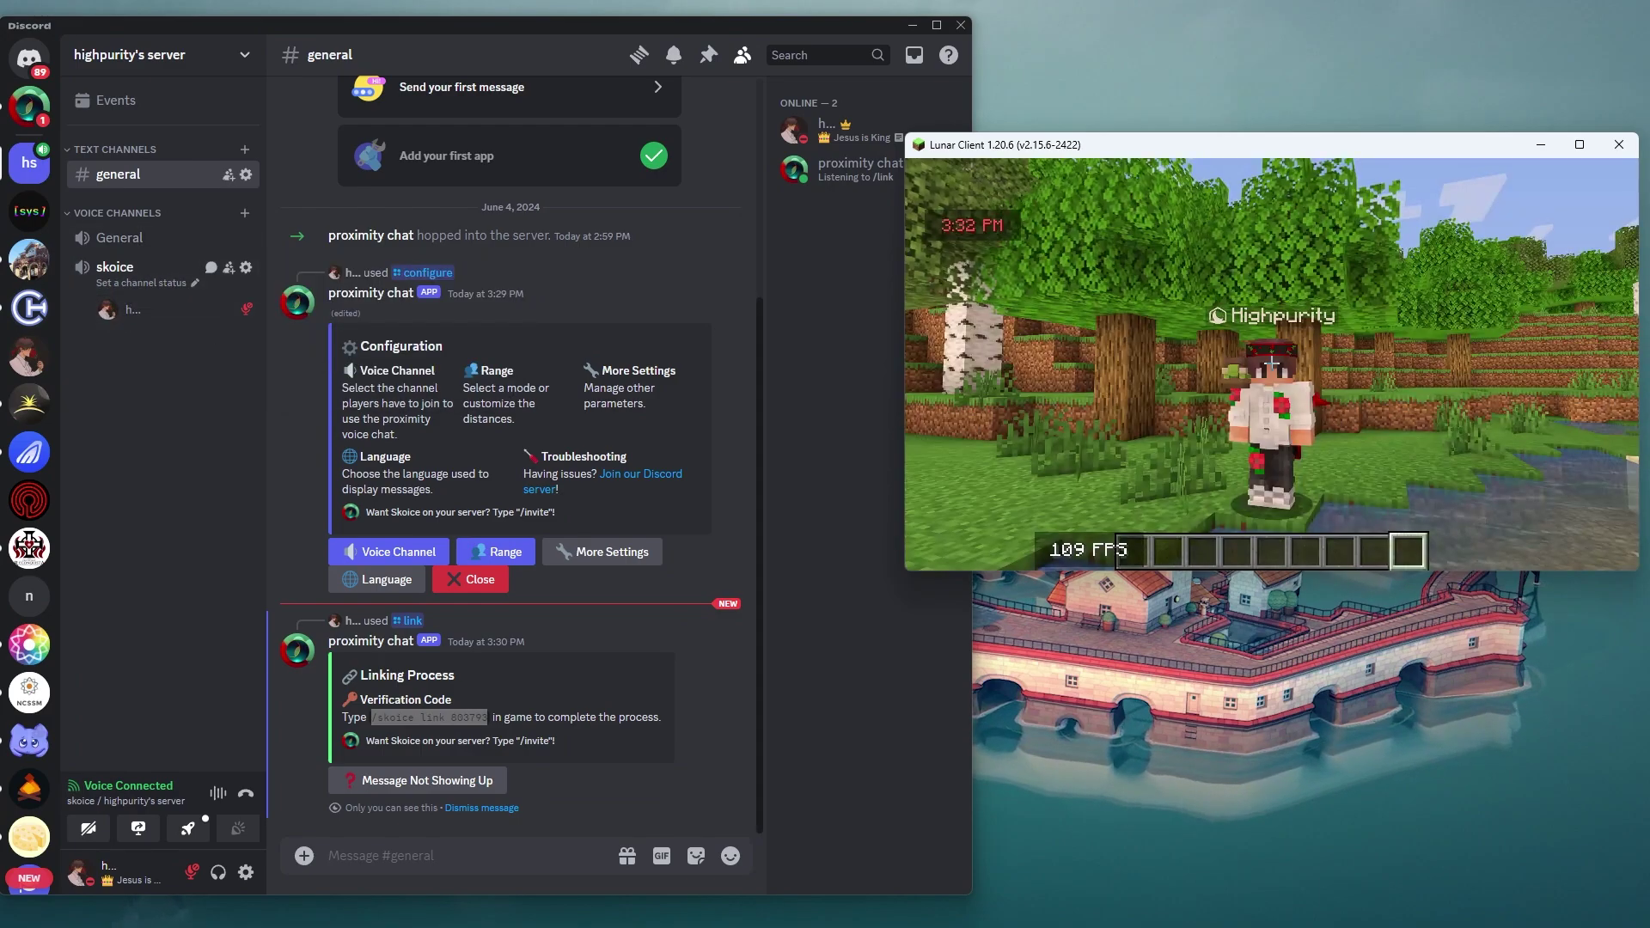
key(slash)
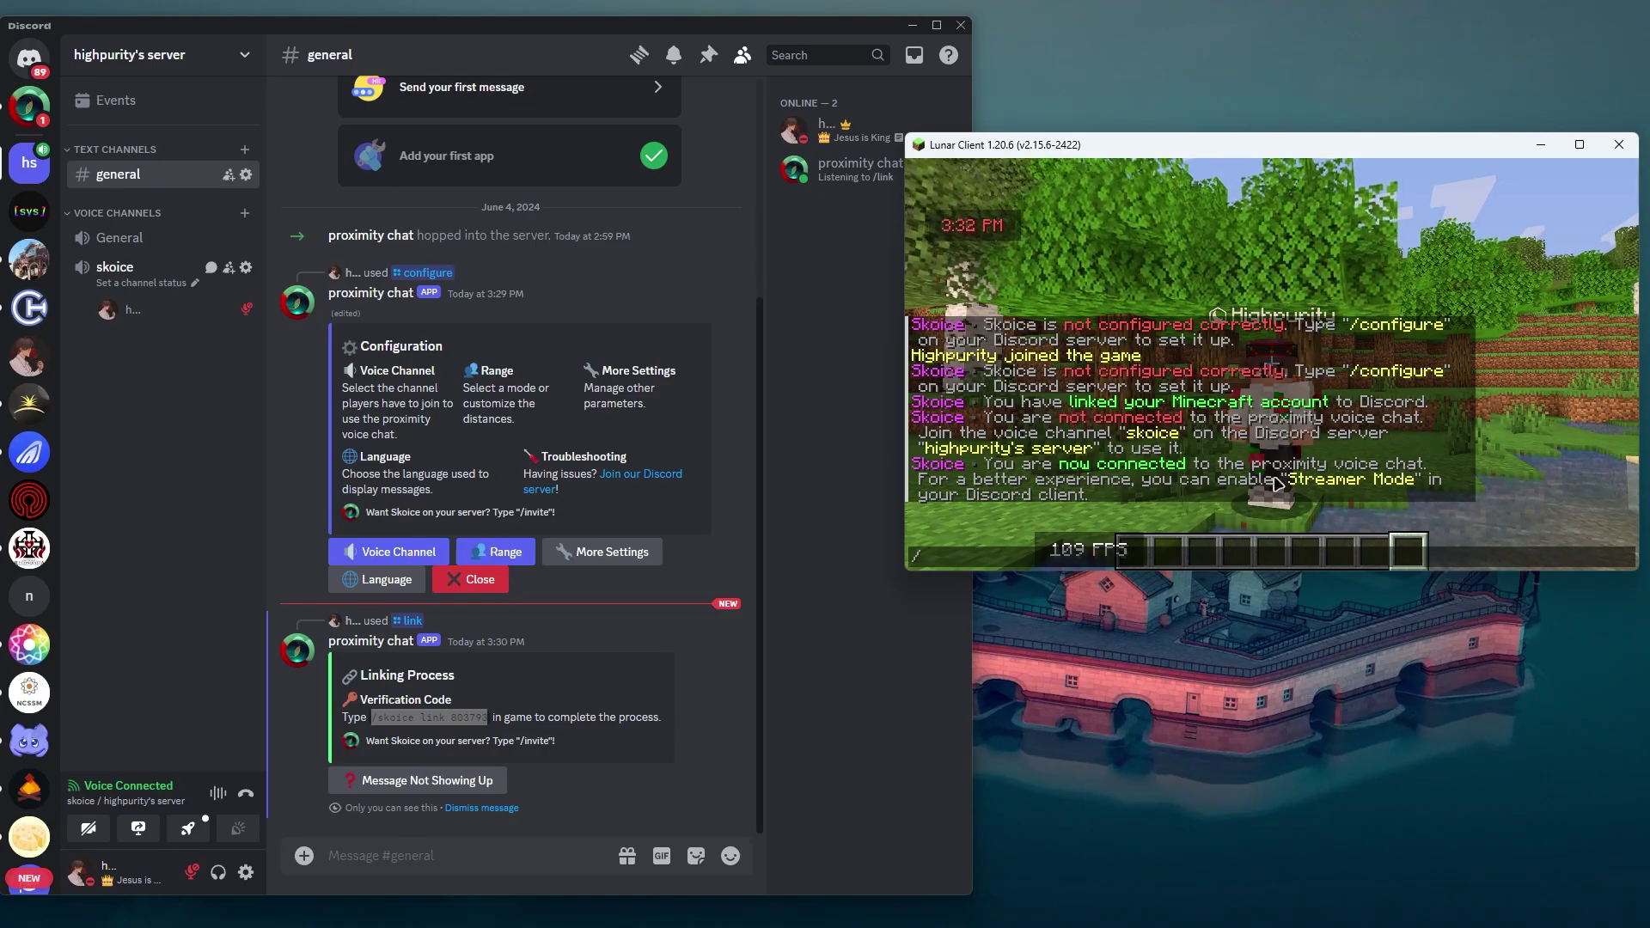
key(Escape)
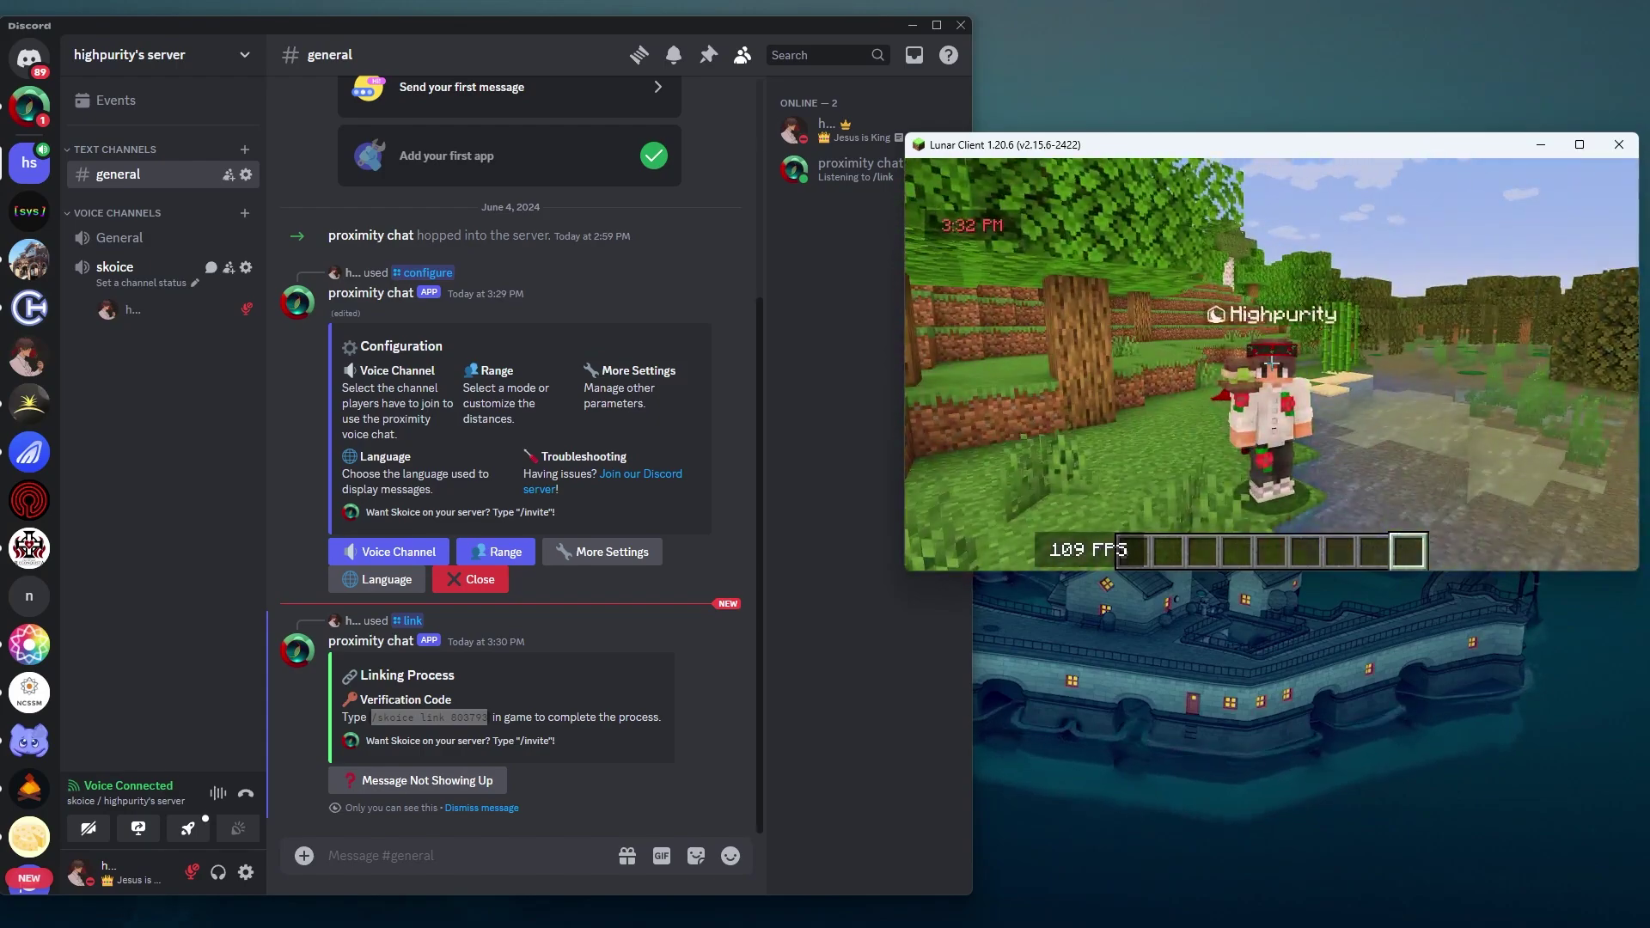
key(ctrl+w)
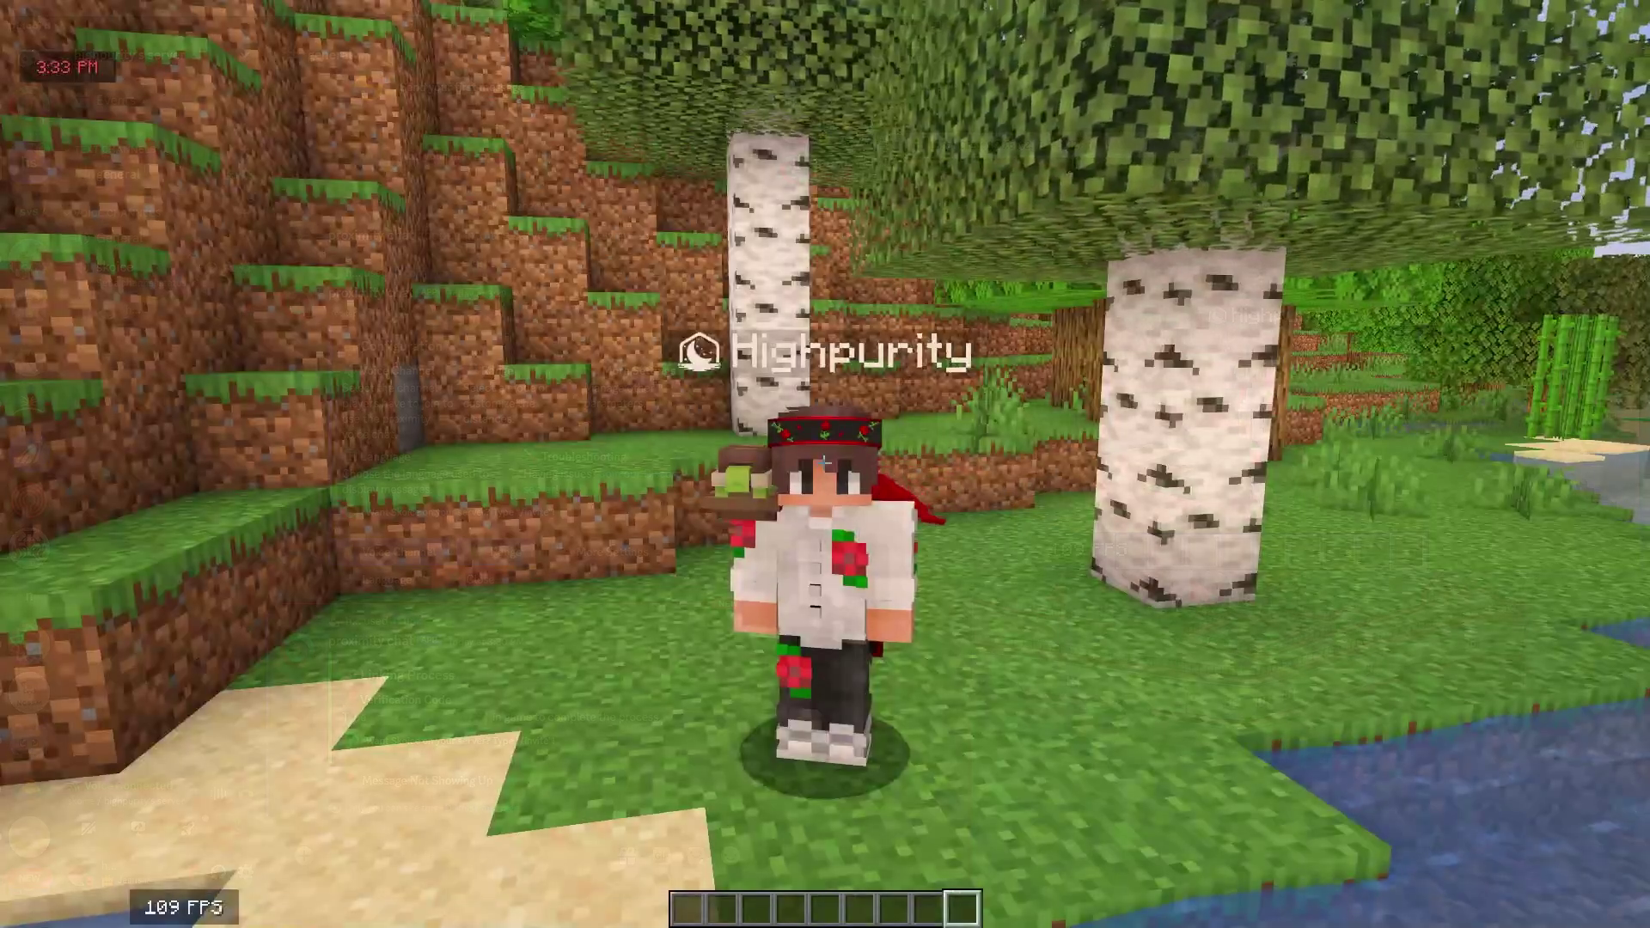
key(c)
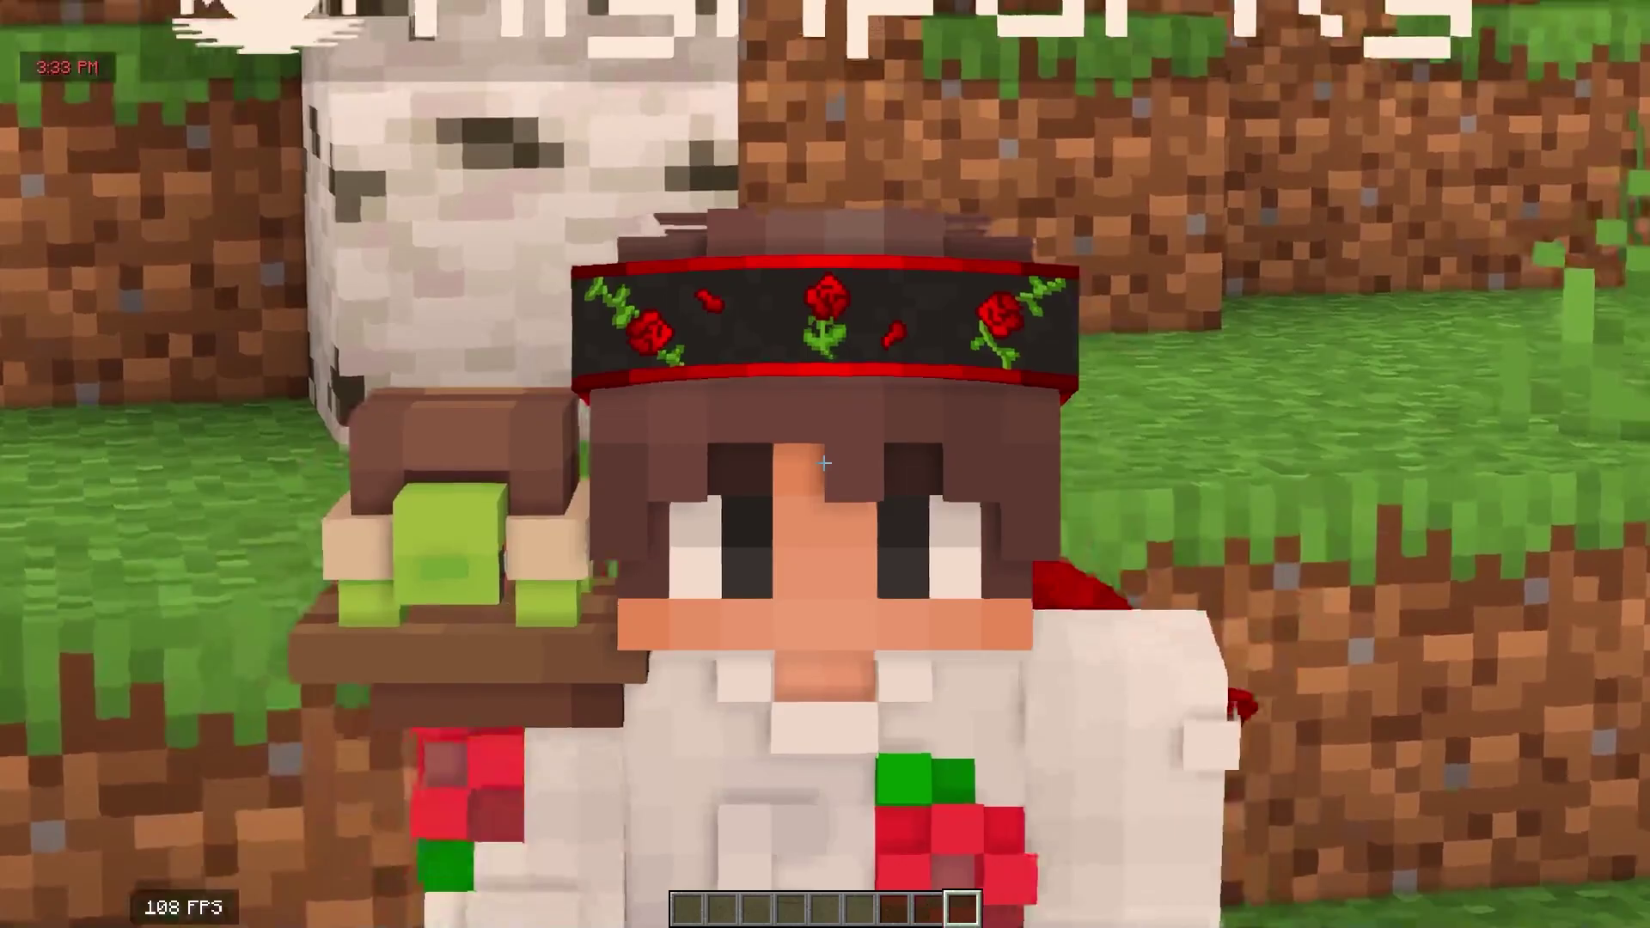
key(w)
key(w)
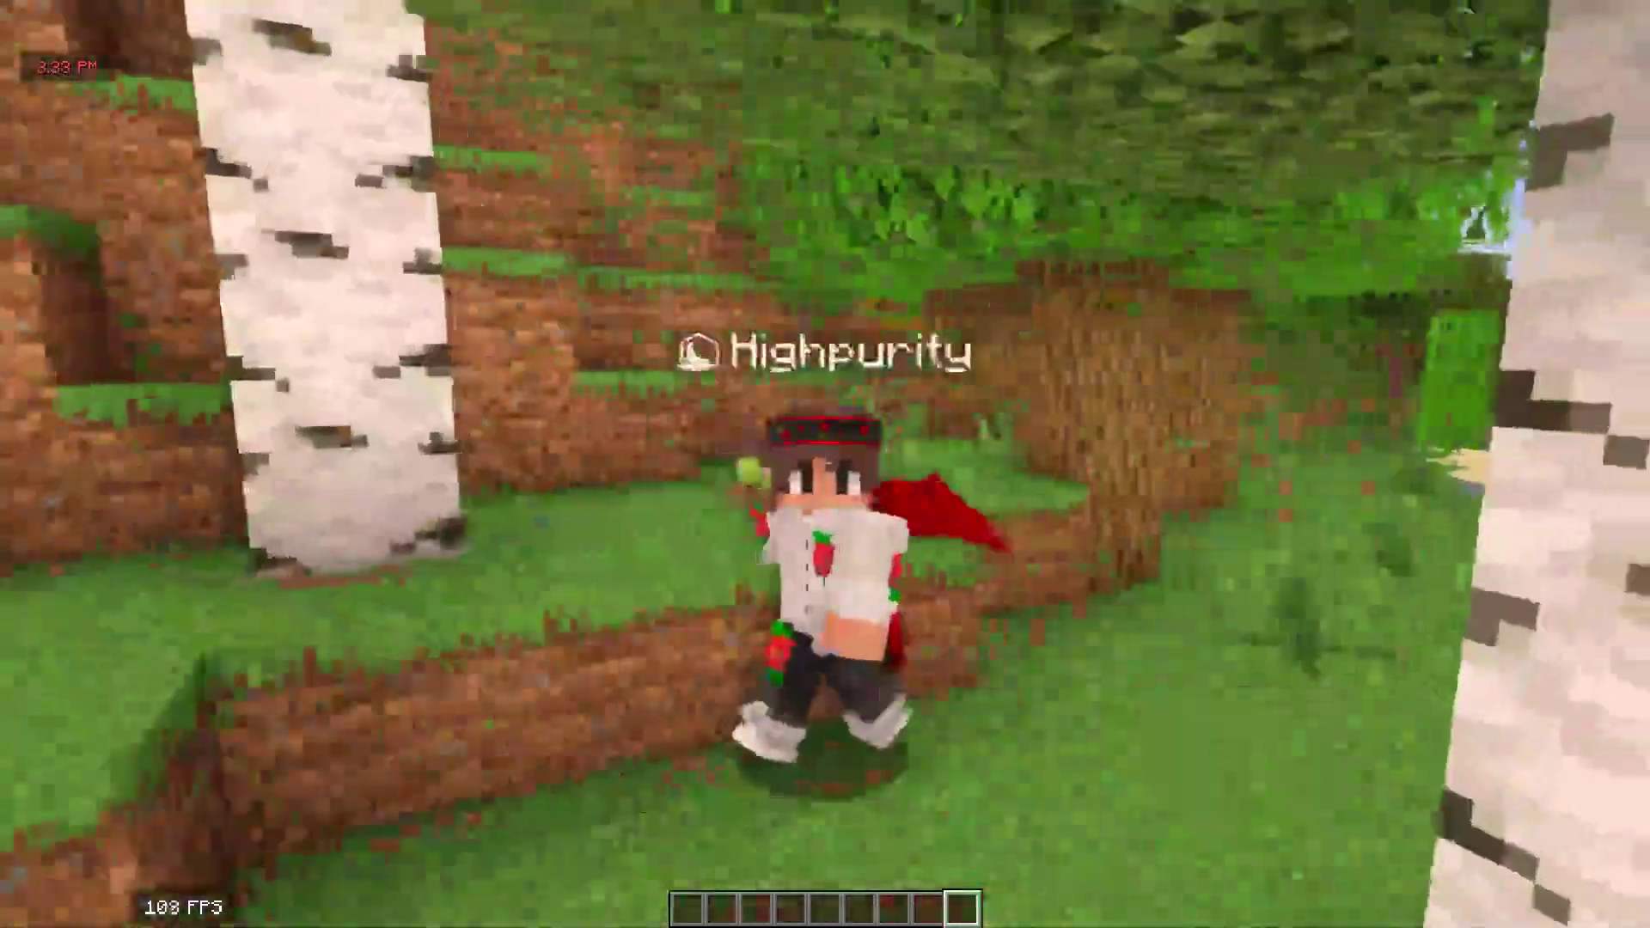
key(w)
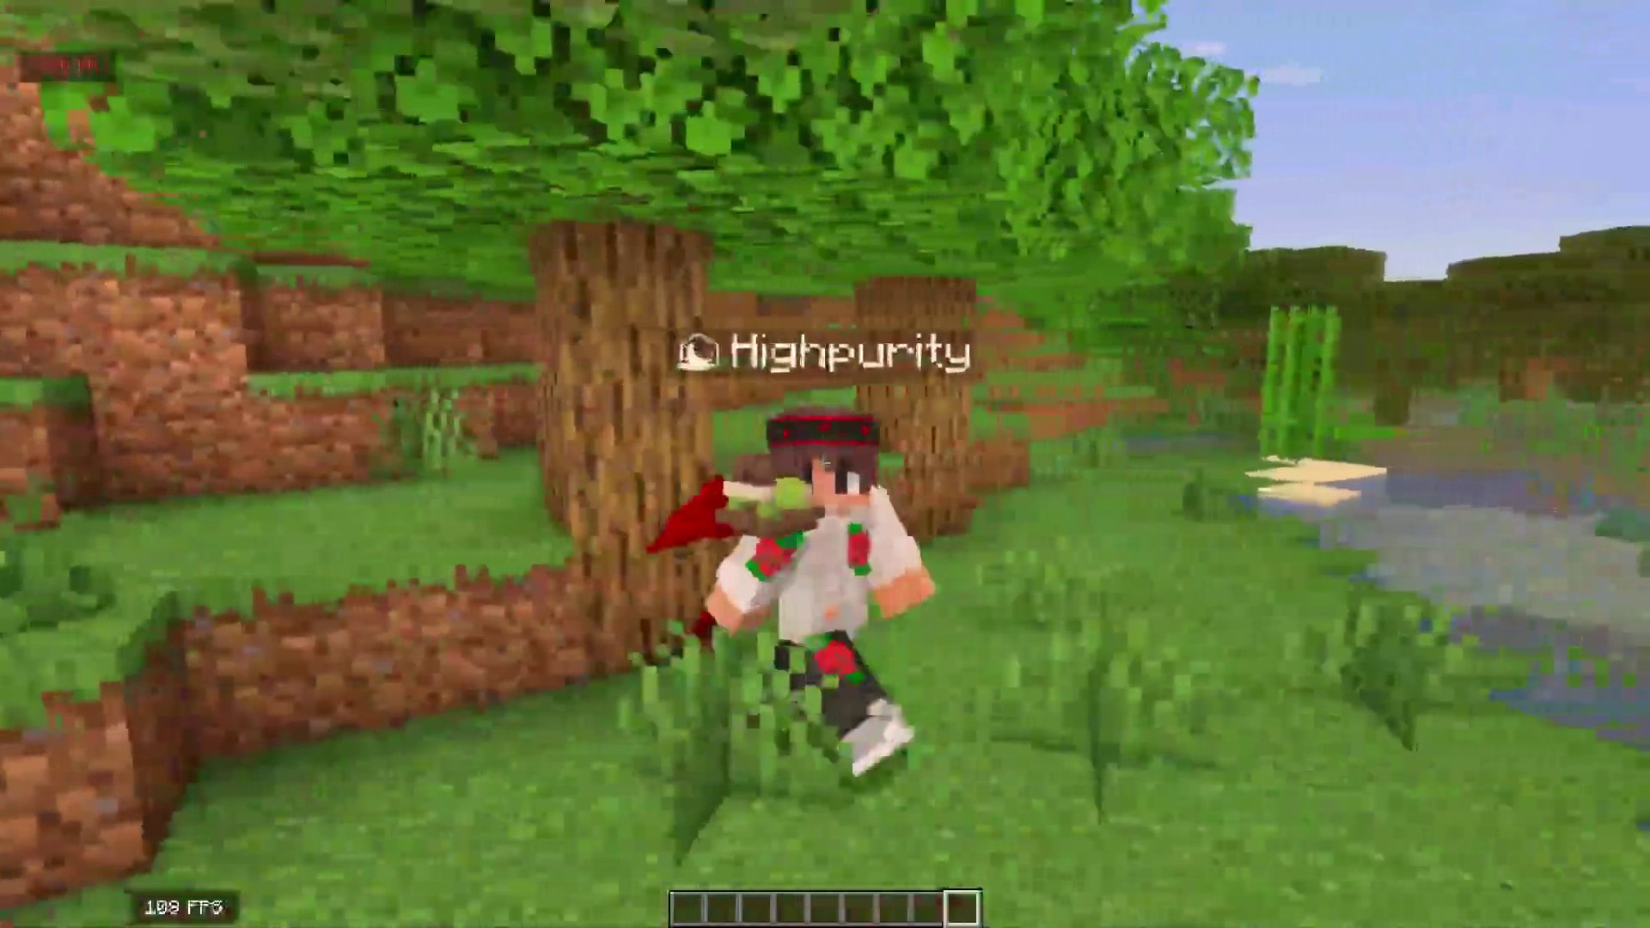
key(w)
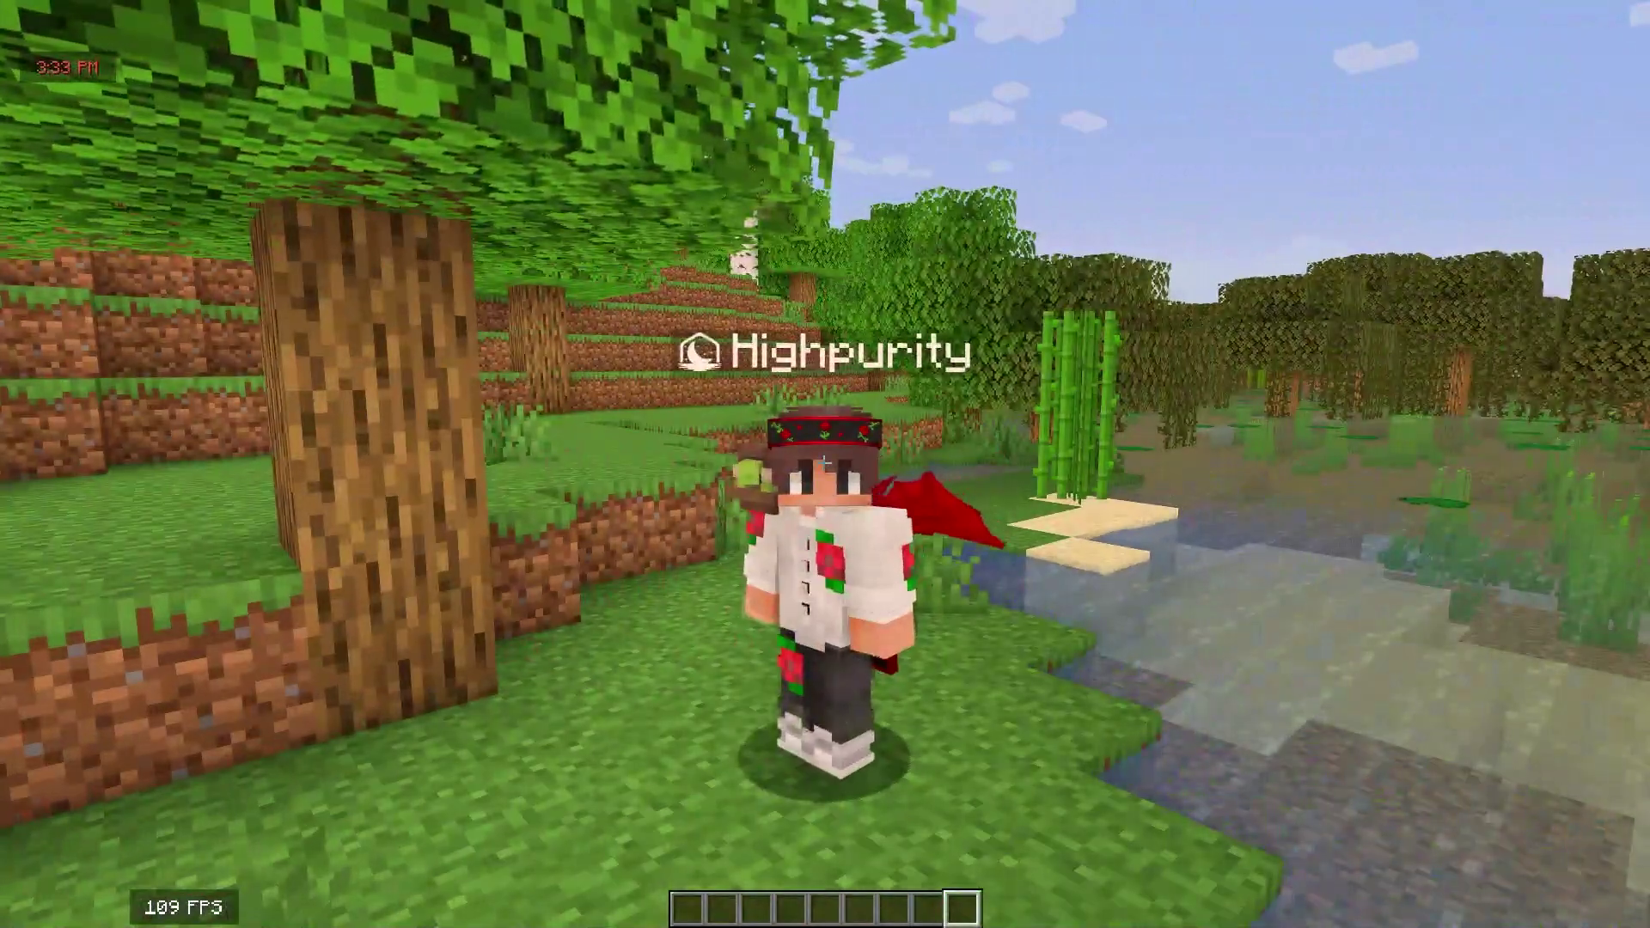
key(c)
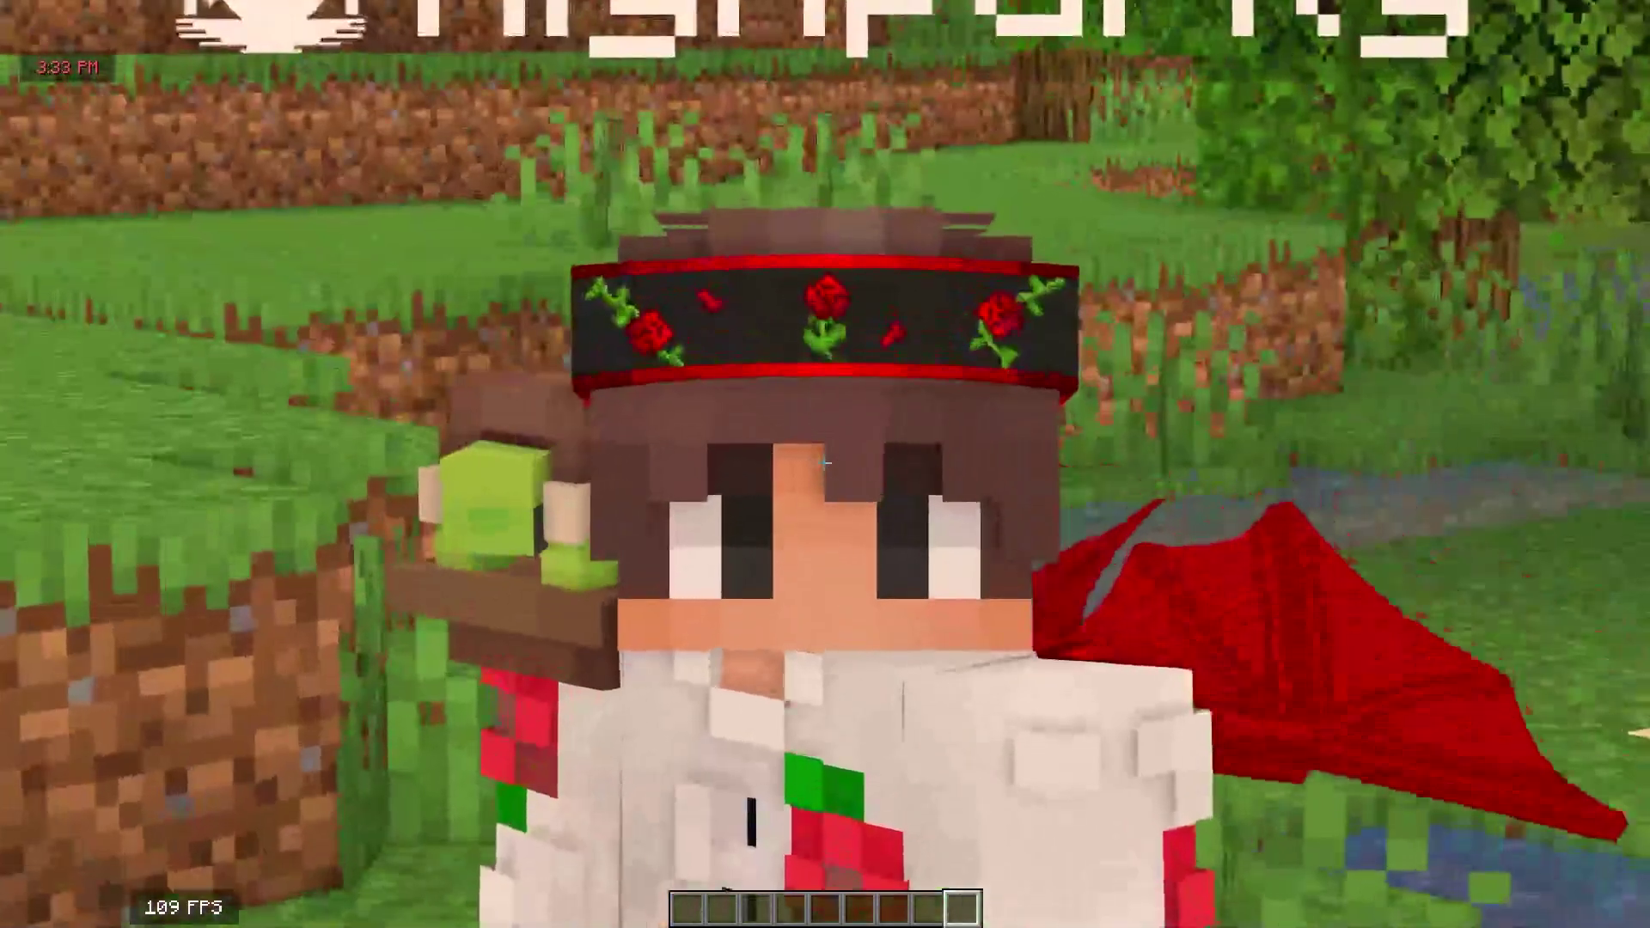
key(w)
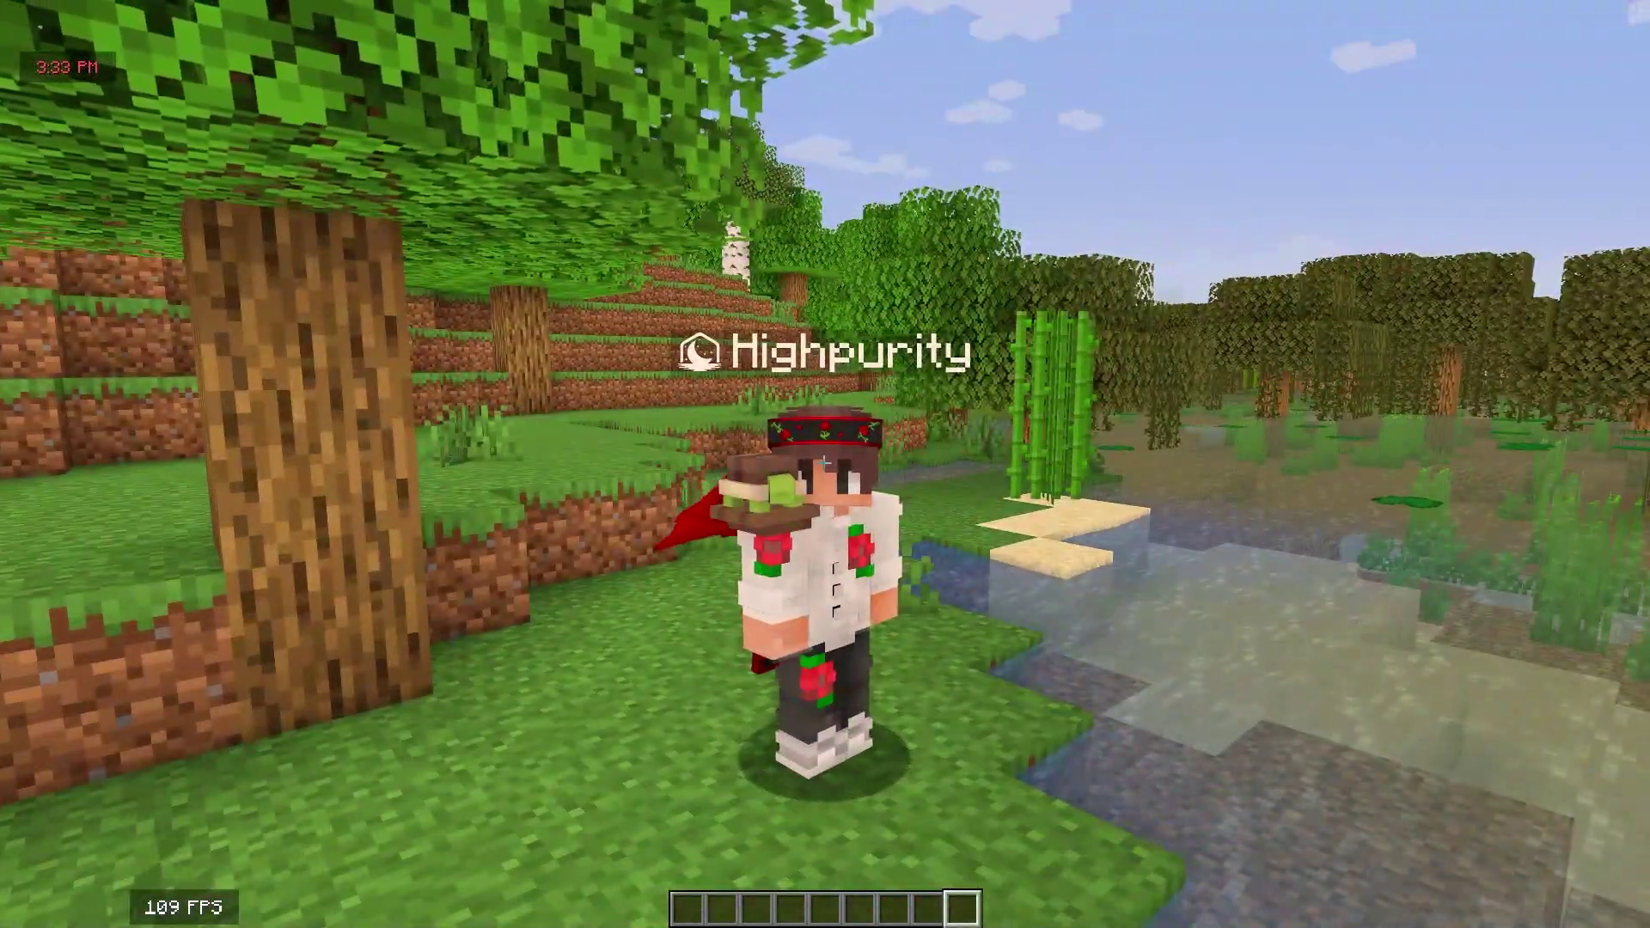